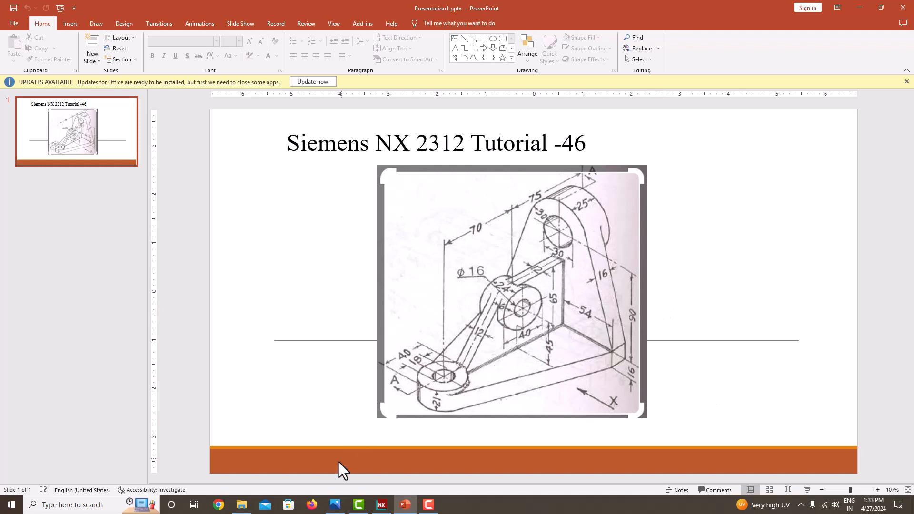
Switch from the PowerPoint tutorial slide to the NX window showing the finished bracket.
click(381, 505)
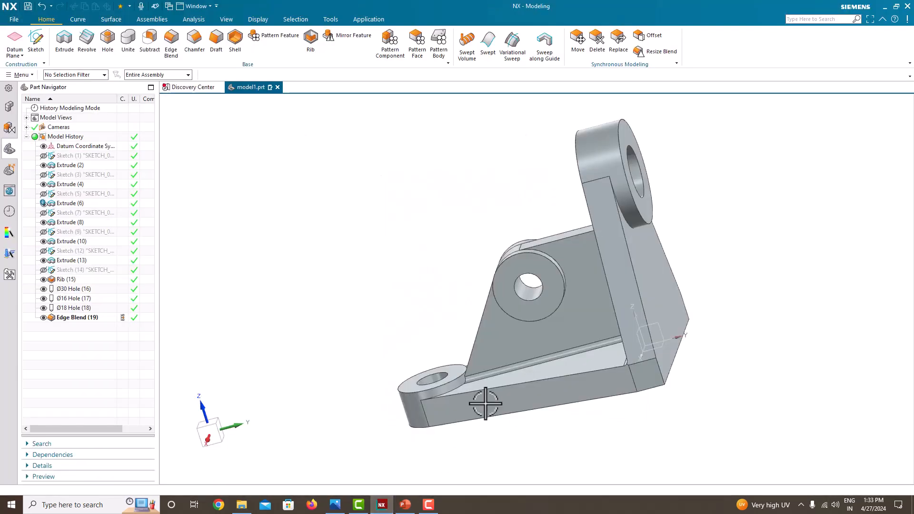
Orbit the finished bracket to inspect it, then start a new part file from the File menu.
middle_drag(484, 402, 556, 343)
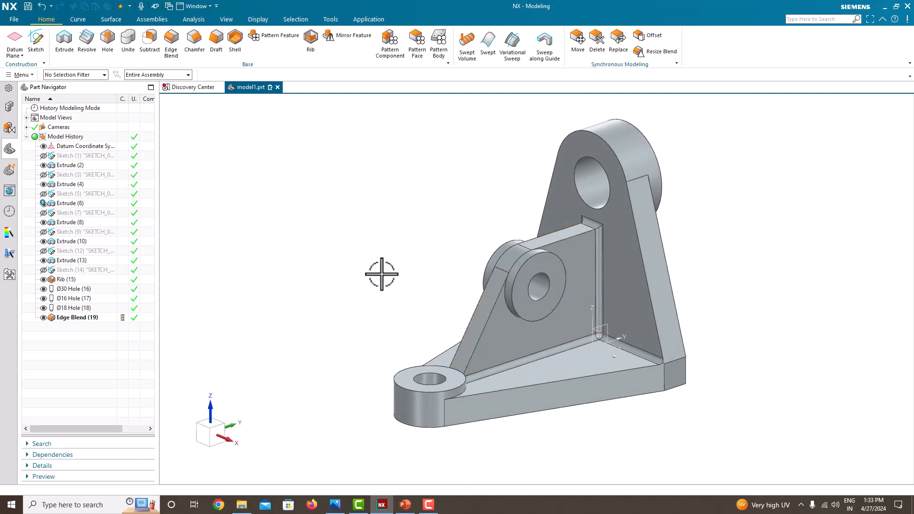
click(12, 19)
click(16, 32)
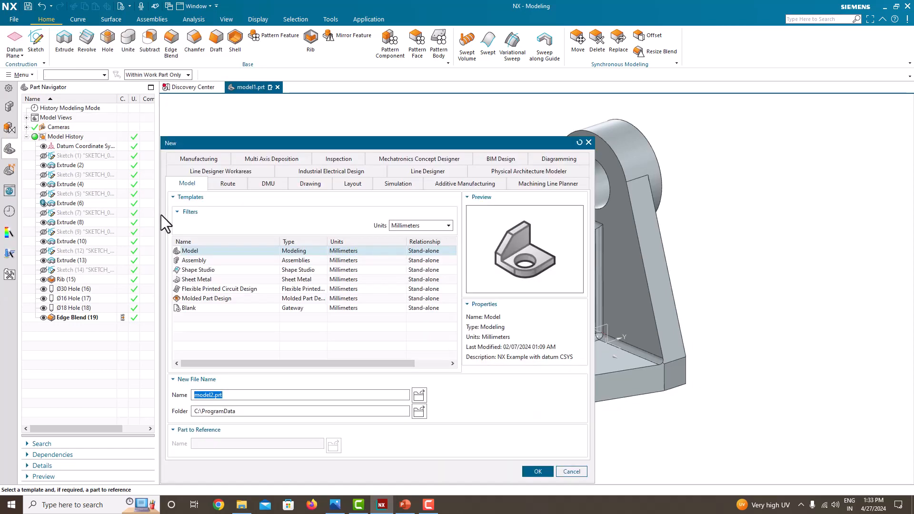
Create model2.prt from the Model template in the E:\tutorial\Nx-2312\tutorial_46 folder.
click(195, 249)
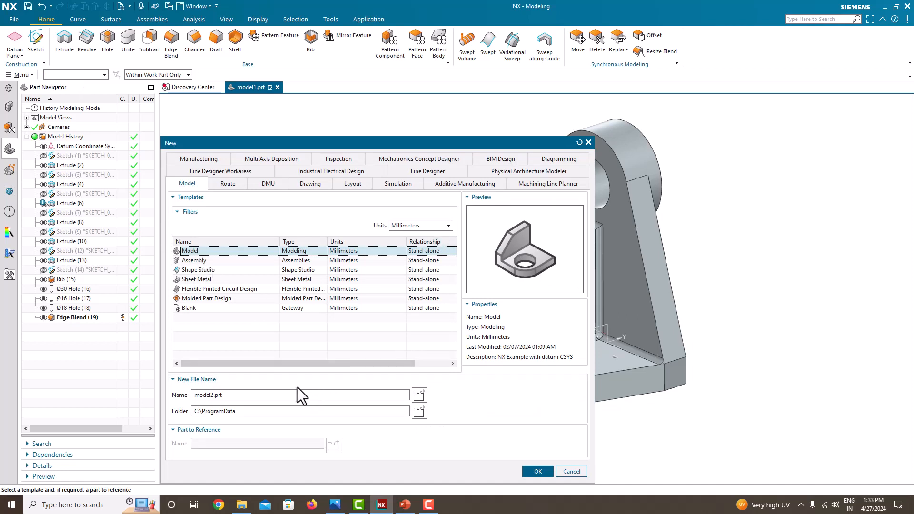
click(421, 411)
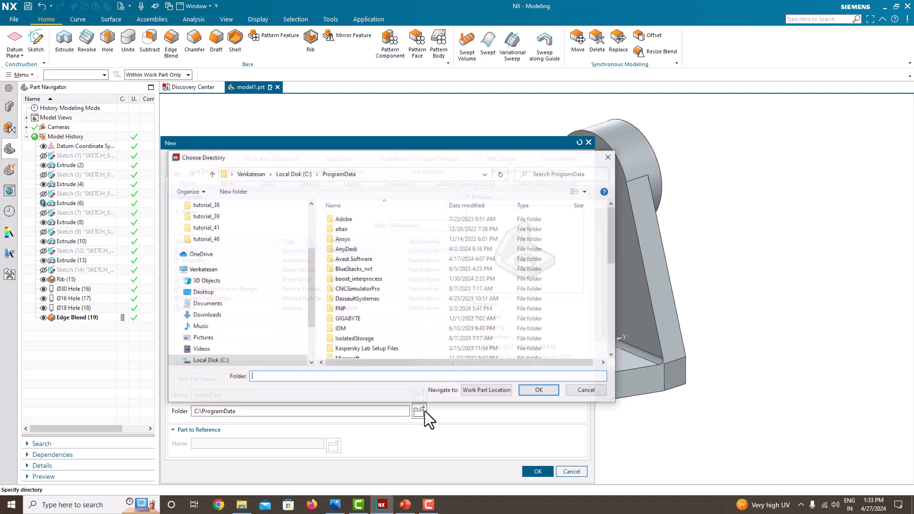
click(230, 237)
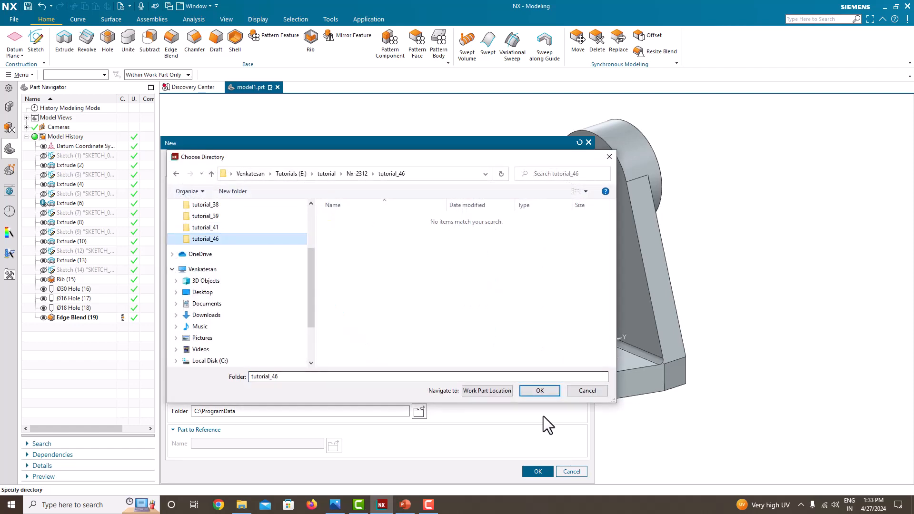
click(539, 392)
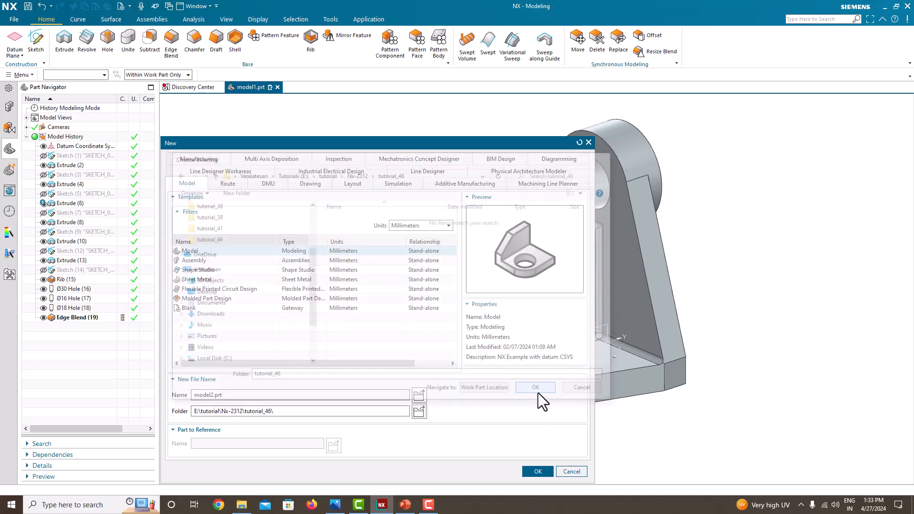
click(530, 472)
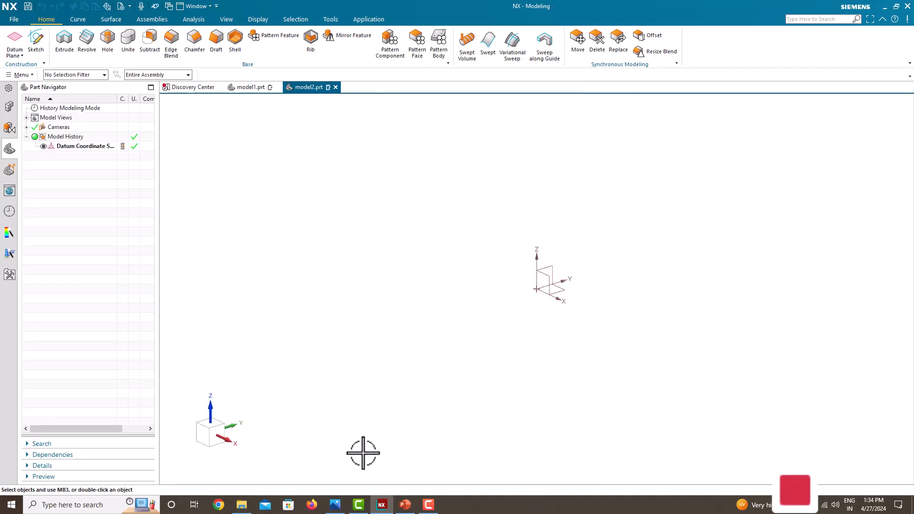
click(335, 504)
Snap the isometric bracket drawing to the left, narrow it, and widen NX beside it.
click(342, 263)
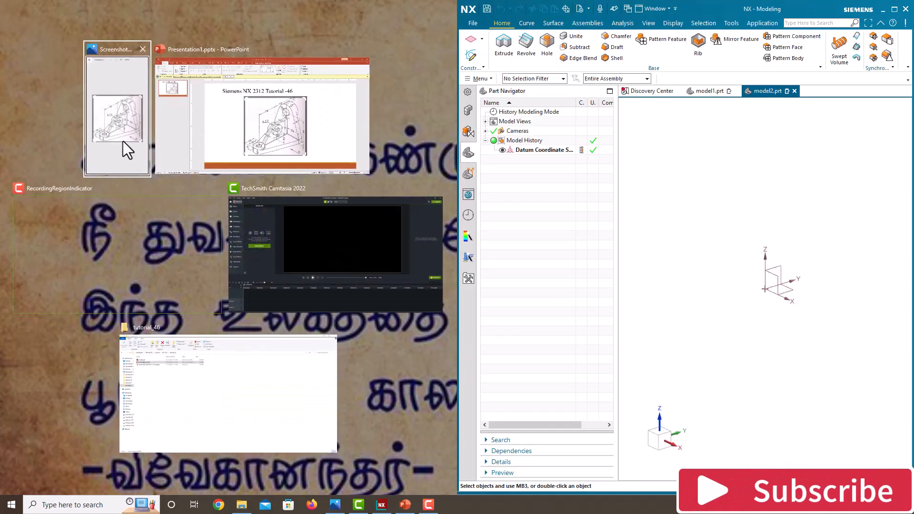
click(123, 141)
drag(458, 224, 239, 218)
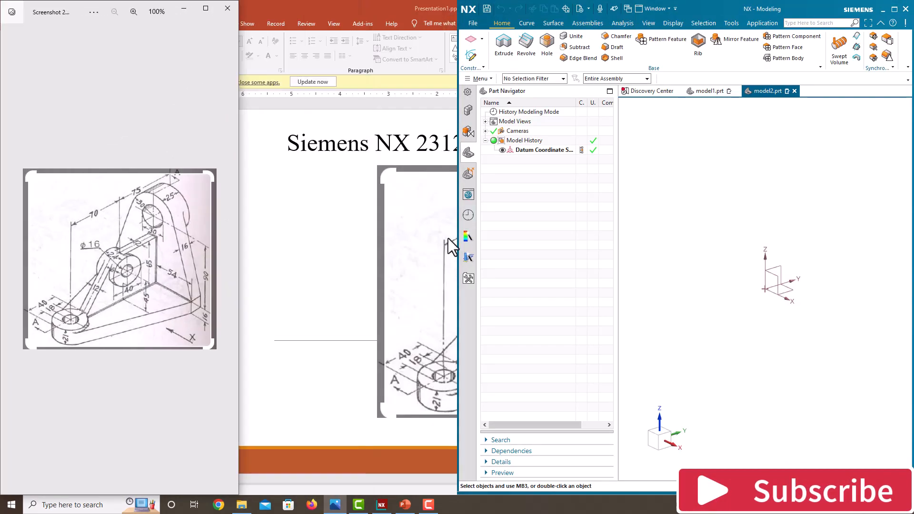
drag(459, 227, 238, 218)
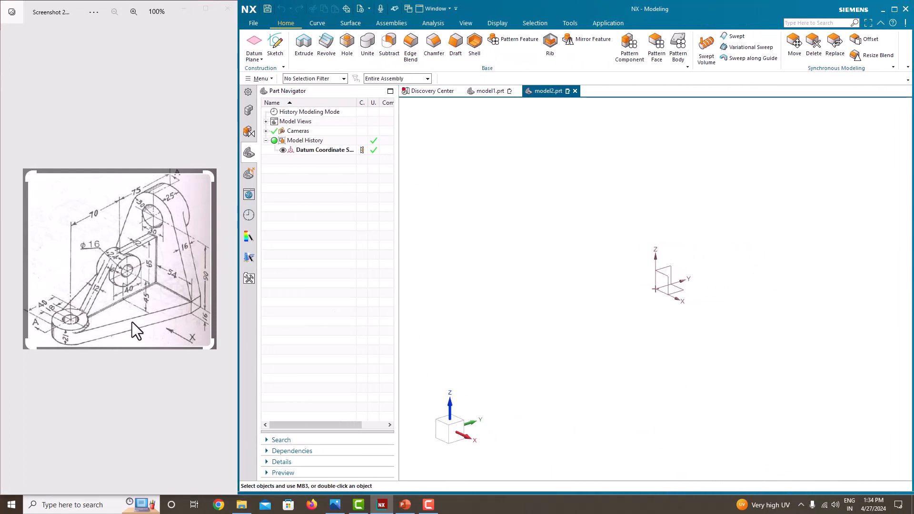
Start a sketch on the Top plane and draw a circle centred on the vertical axis below the origin.
click(277, 57)
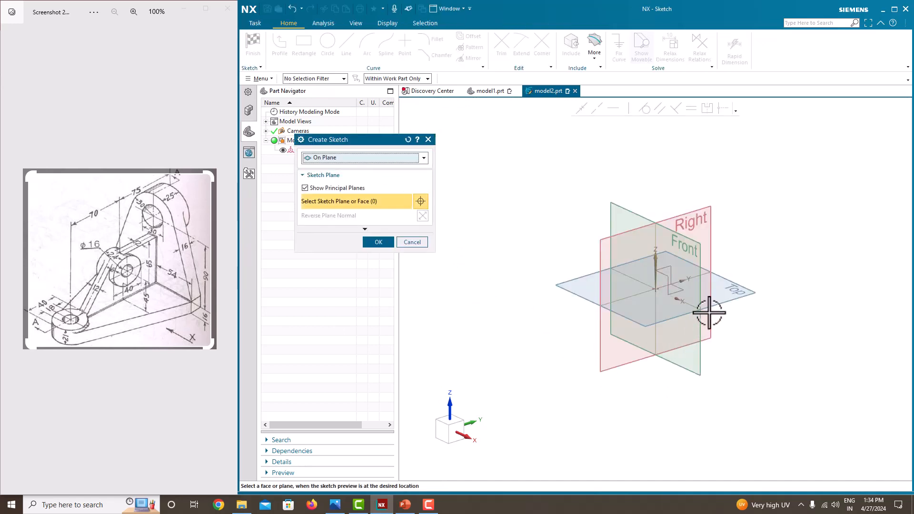
click(734, 299)
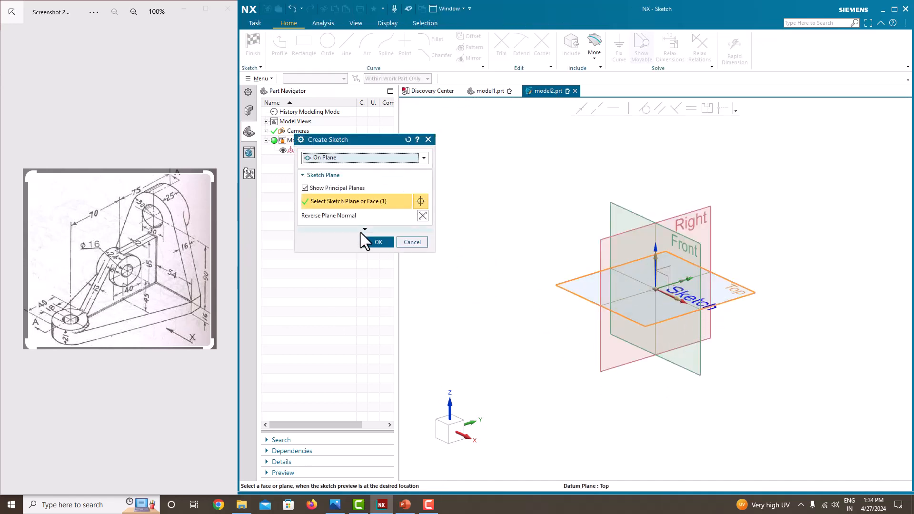
click(374, 241)
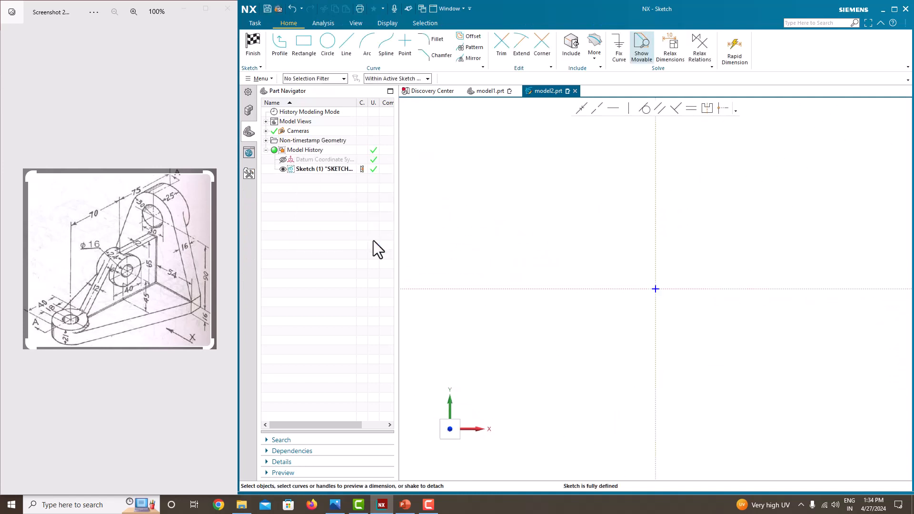
click(327, 51)
click(656, 405)
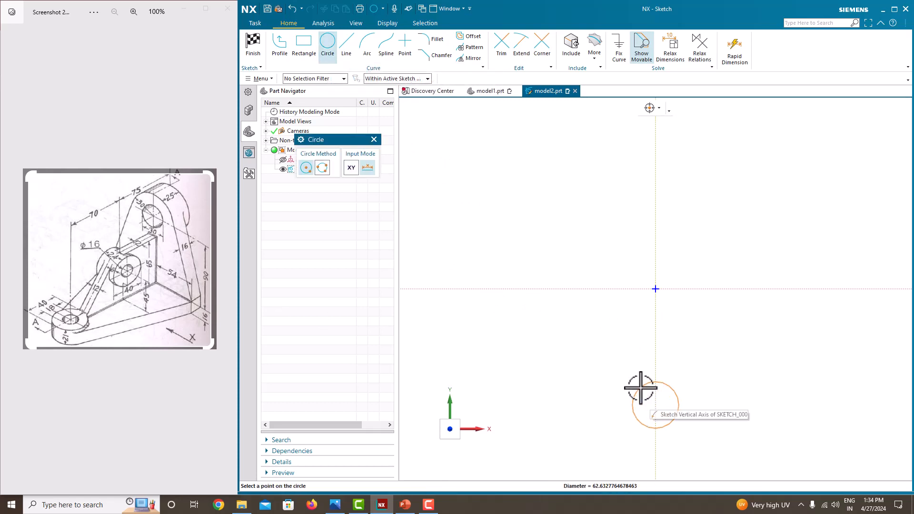
click(640, 389)
key(Escape)
Dimension the circle to diameter 40 and accept rescaling the sketch.
scroll(670, 463, up, 2)
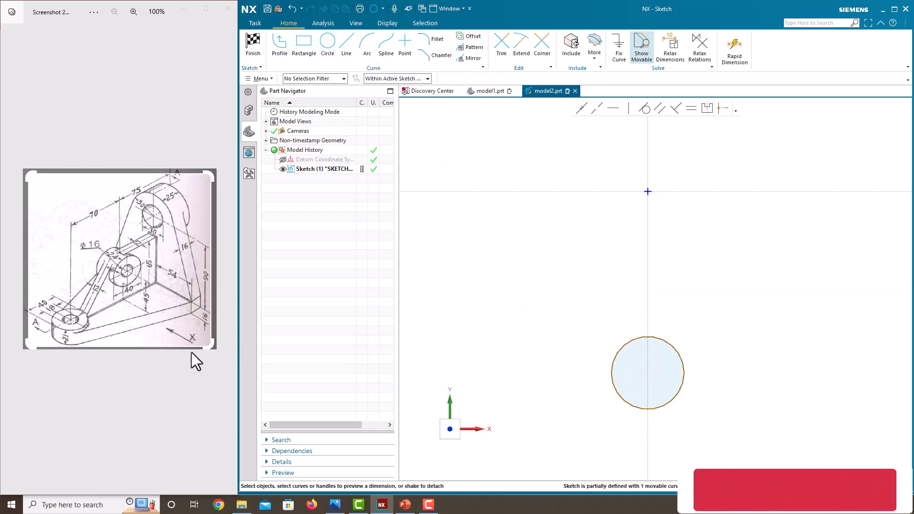
ctrl+scroll(66, 340, up, 2)
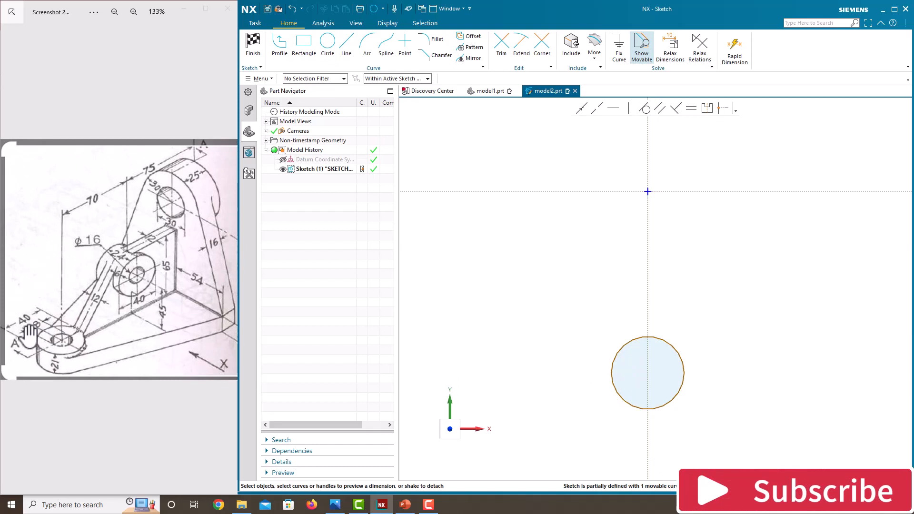
click(677, 341)
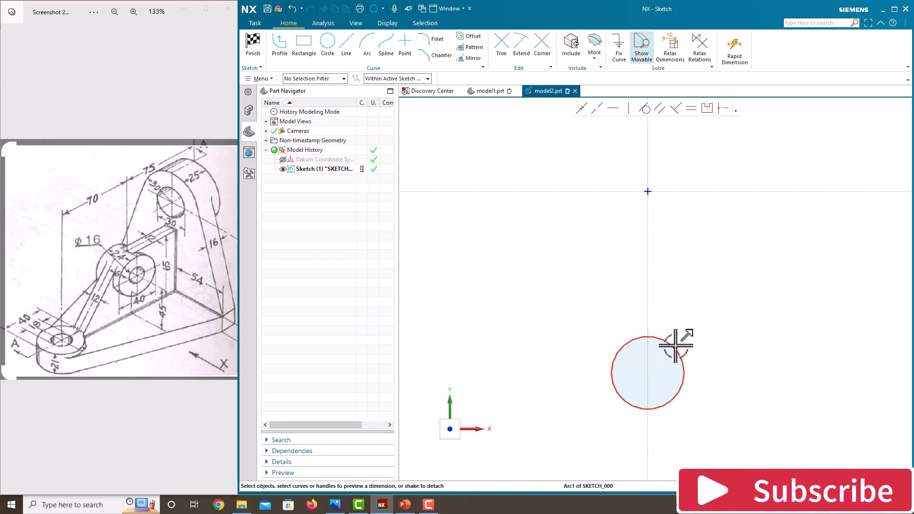
click(716, 343)
text(40)
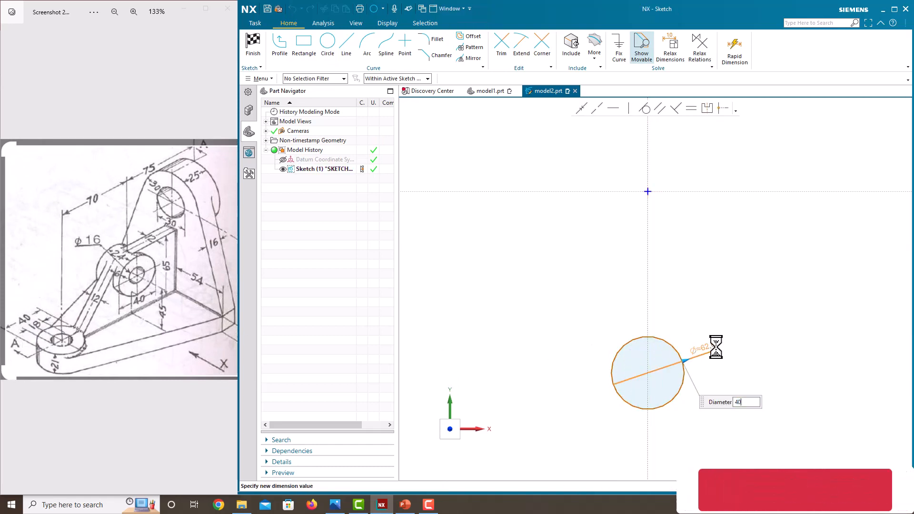
key(Return)
click(524, 264)
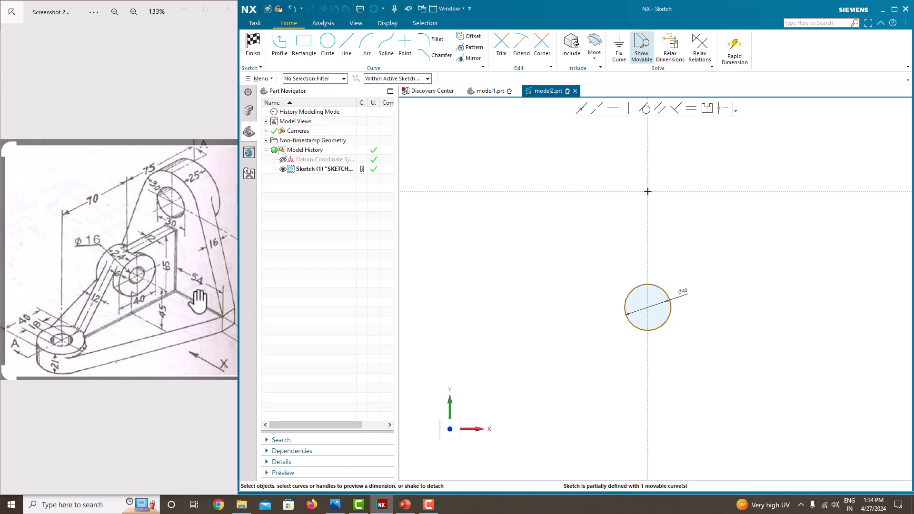
Draw a horizontal line along the horizontal axis and set its length to 120 (54+12+54).
click(346, 45)
click(533, 192)
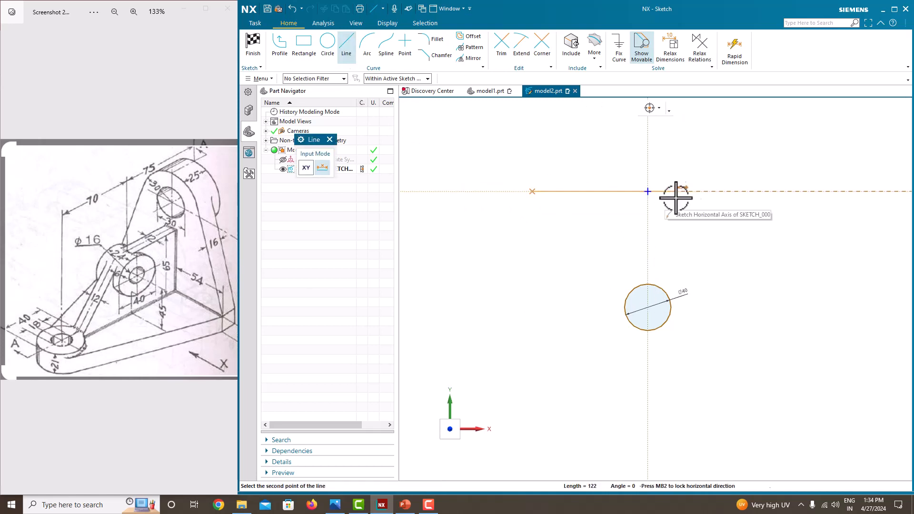
click(767, 198)
key(Escape)
click(701, 183)
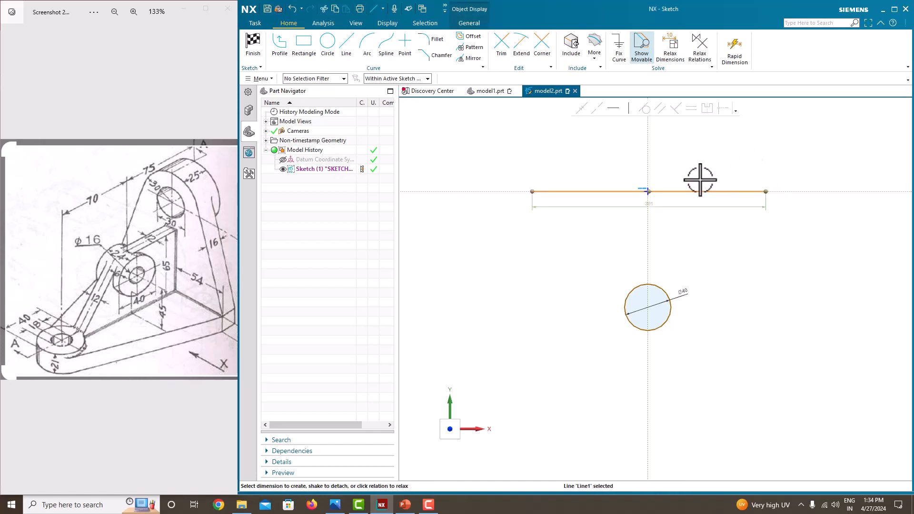
double_click(653, 203)
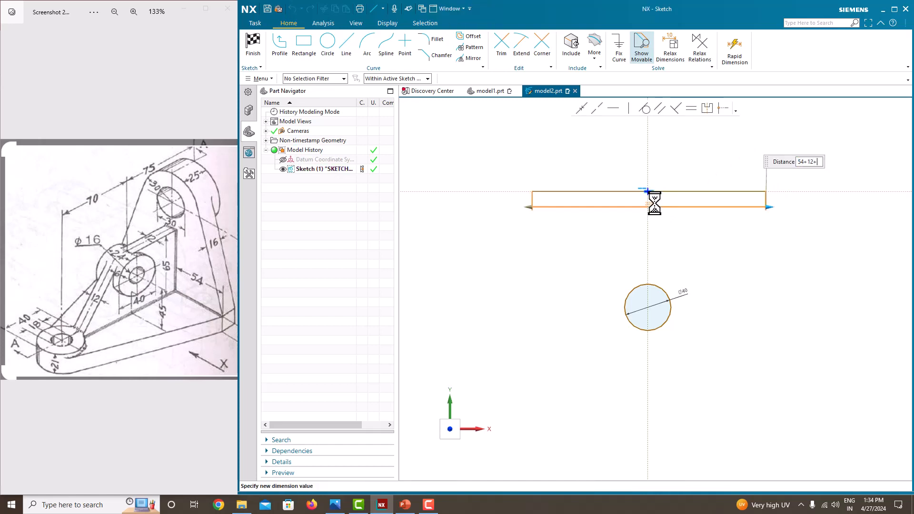
text(54+12+50)
key(Return)
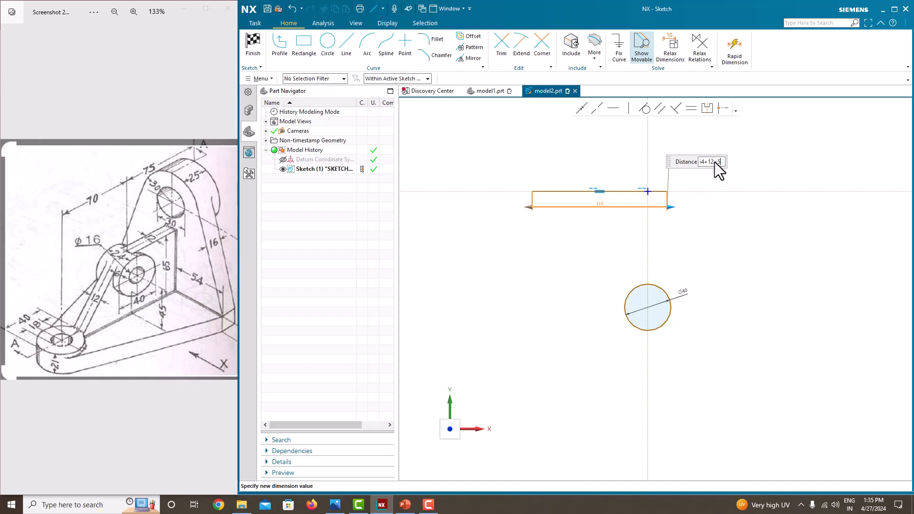
key(Return)
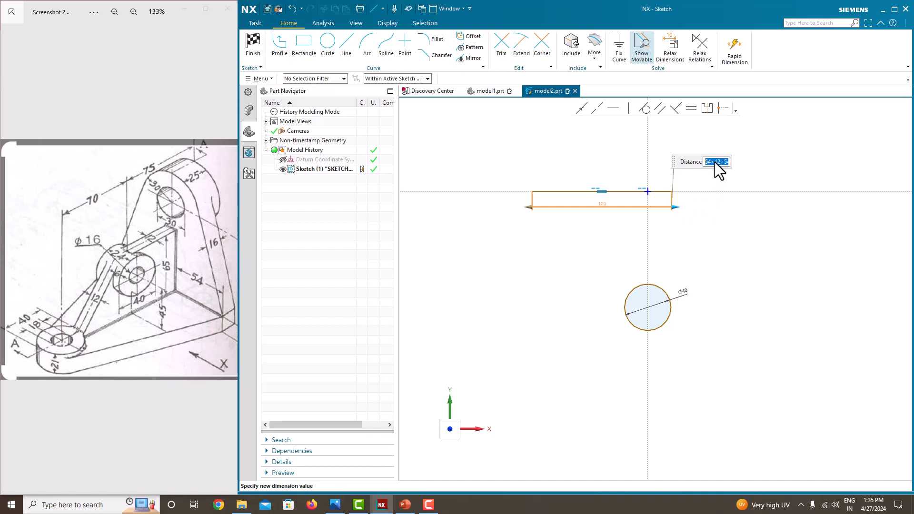
click(723, 194)
scroll(582, 211, up, 1)
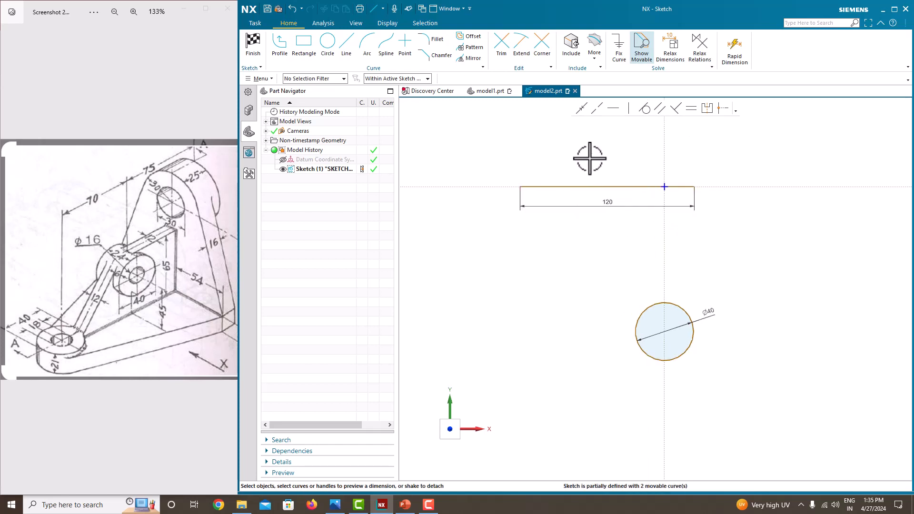
Make the 120 line's endpoints symmetric about the vertical axis.
click(703, 112)
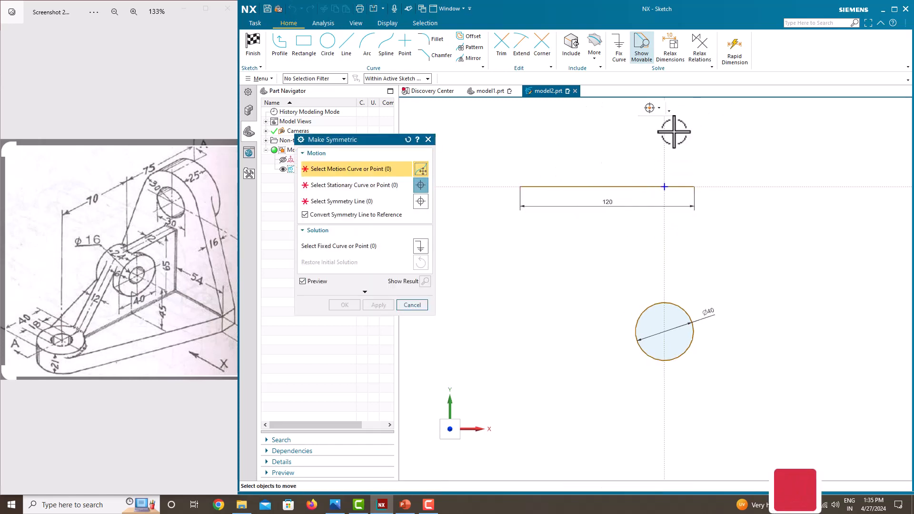
click(521, 187)
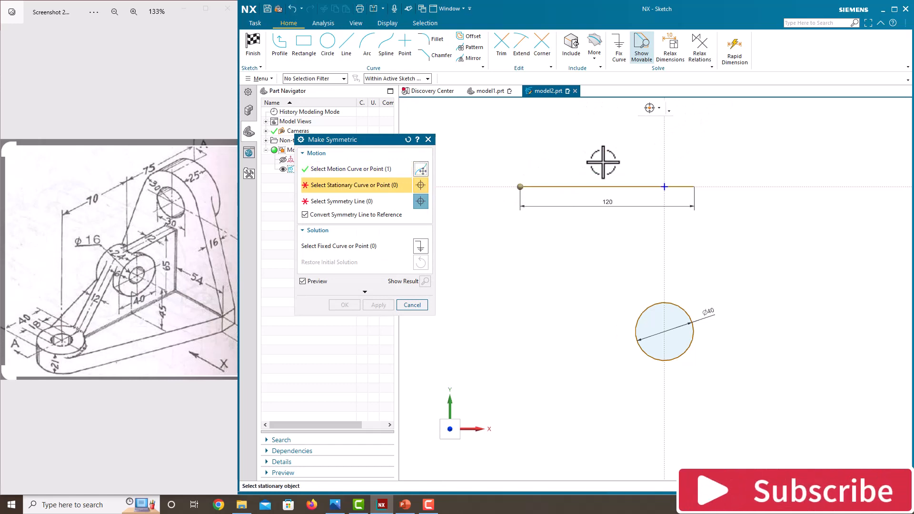
click(695, 186)
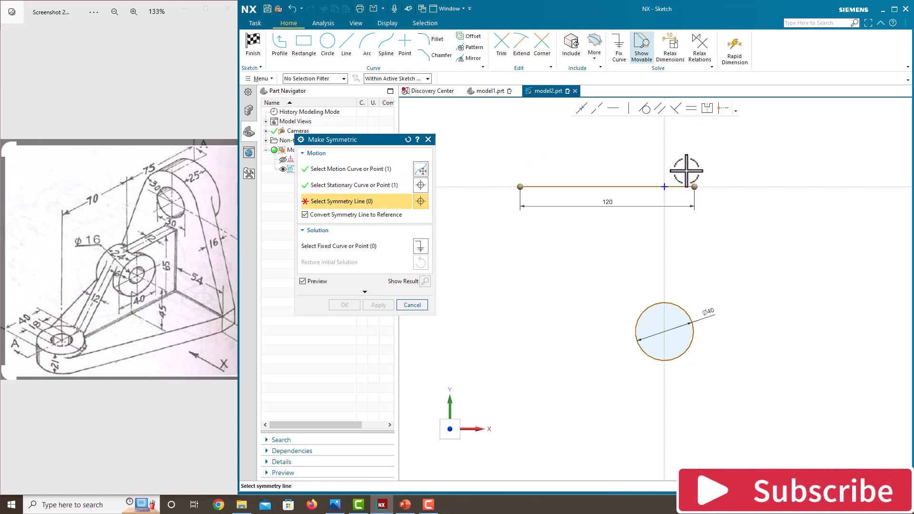
click(664, 146)
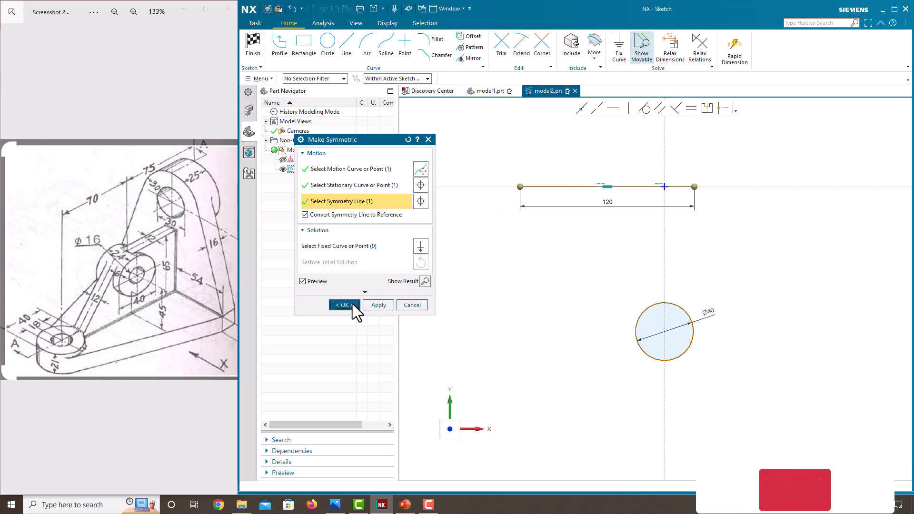
click(352, 304)
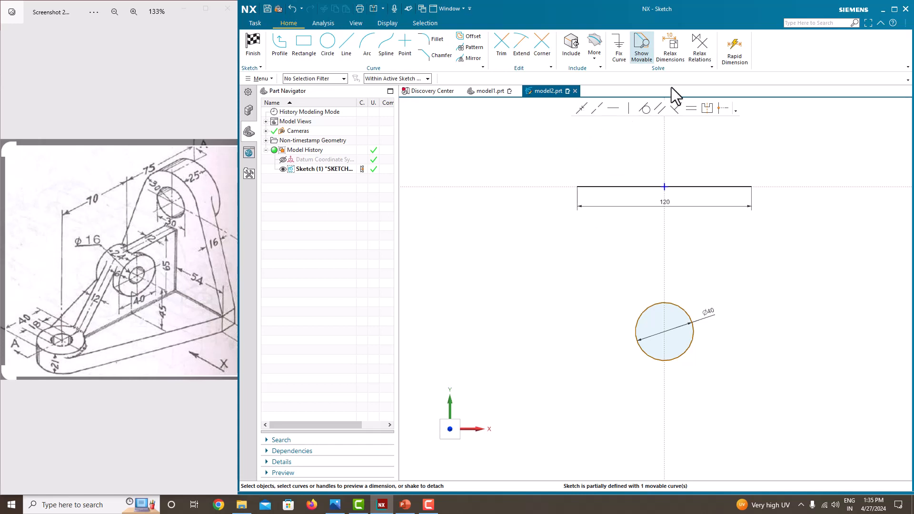
Dimension the distance from the 120 line to the circle's centre as 120.
click(667, 186)
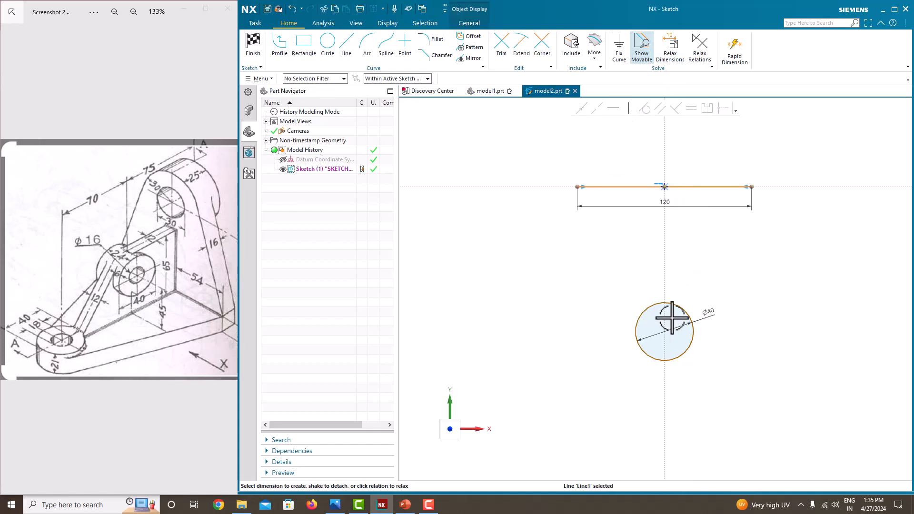
click(665, 332)
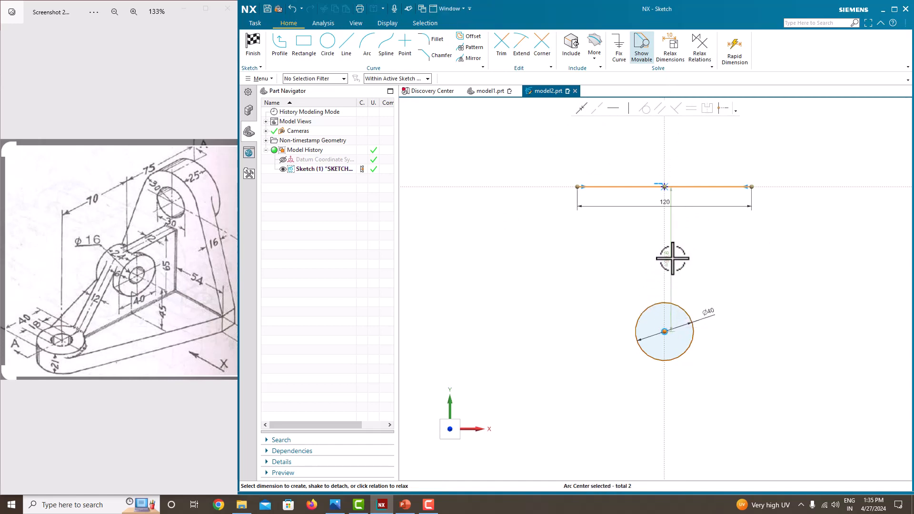
click(762, 259)
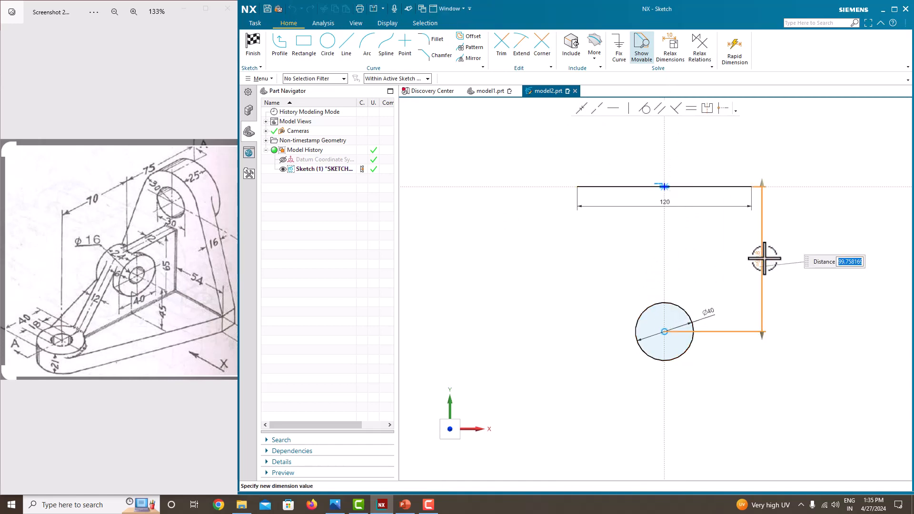
text(120)
key(Return)
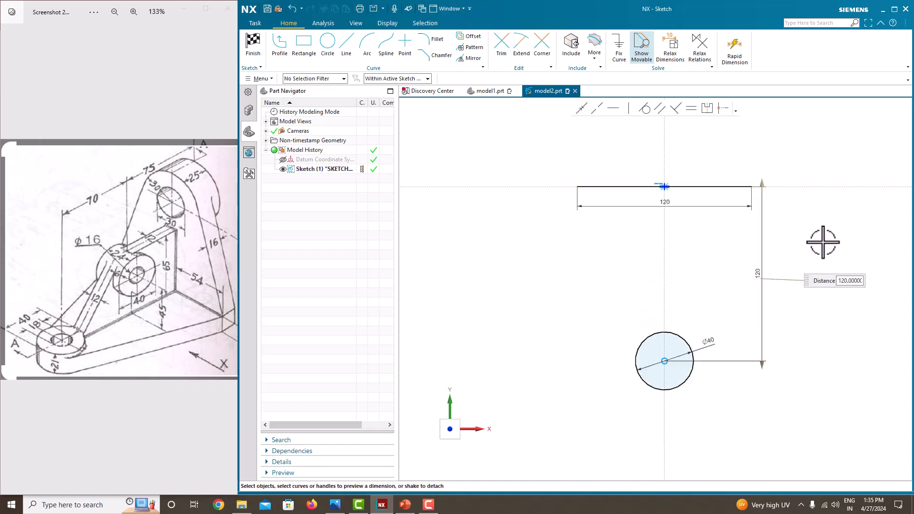
Draw lines from both ends of the 120 line tangent to the left and right sides of the circle.
click(286, 53)
click(578, 187)
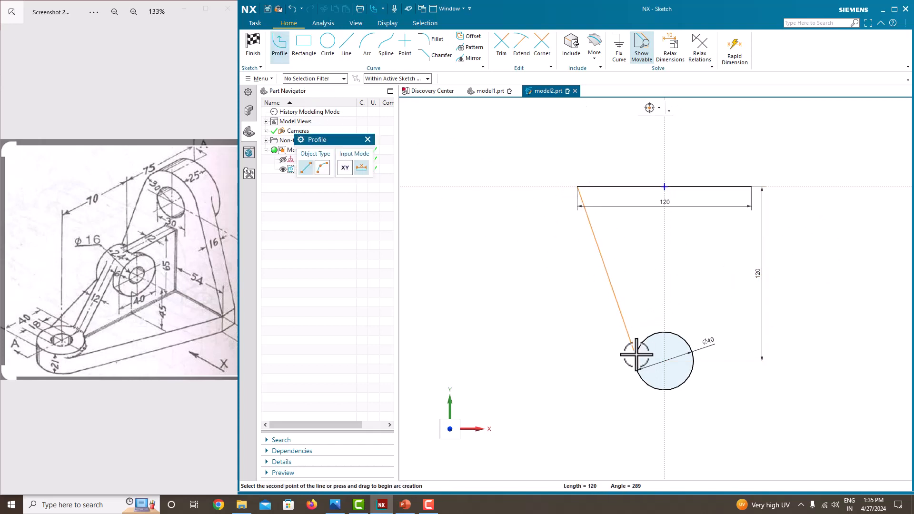
click(634, 369)
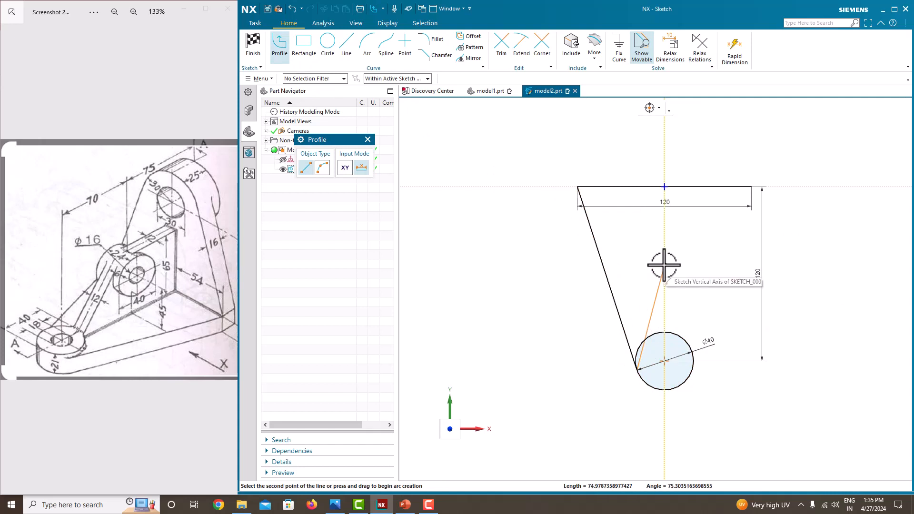
middle_click(680, 265)
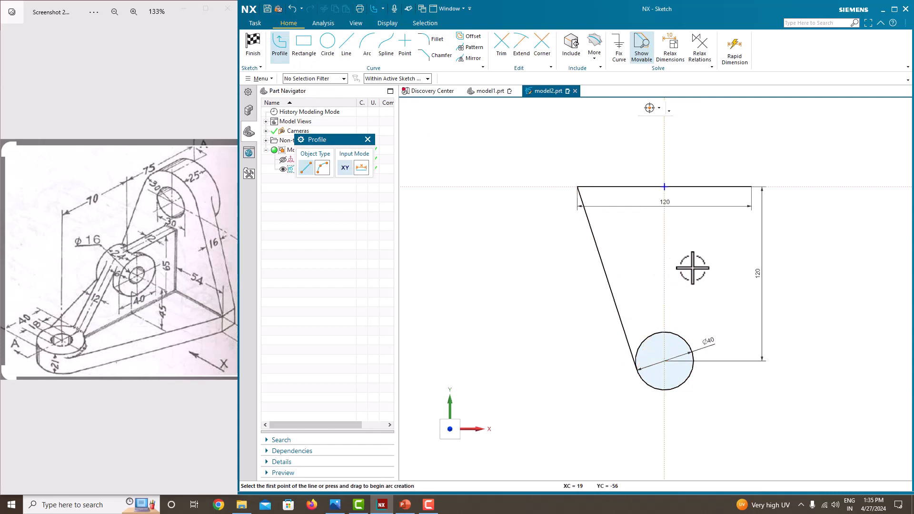
click(751, 187)
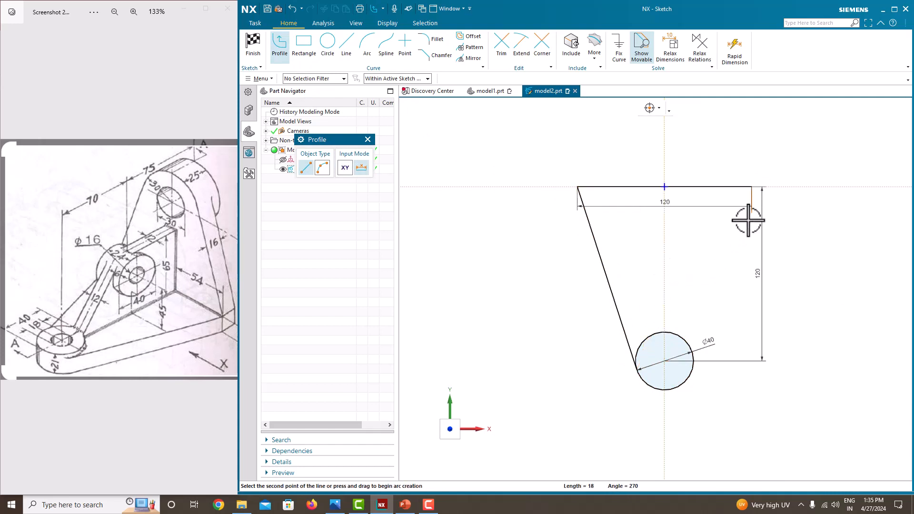
click(694, 351)
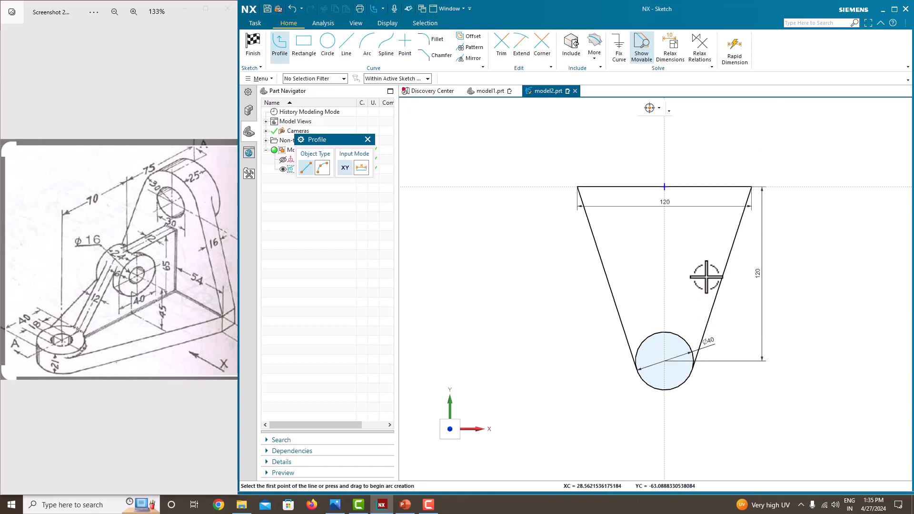
middle_click(693, 258)
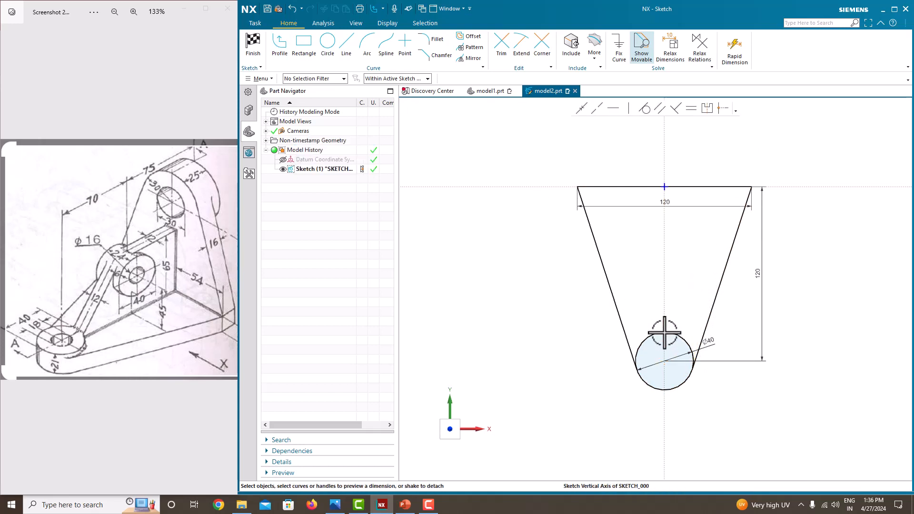
Trim the circle's upper arc inside the taper and finish the sketch.
click(497, 52)
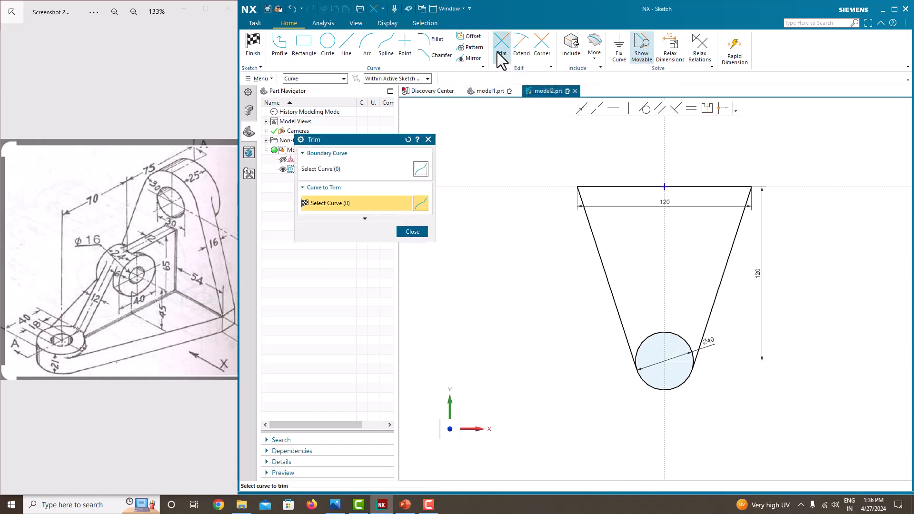
click(653, 333)
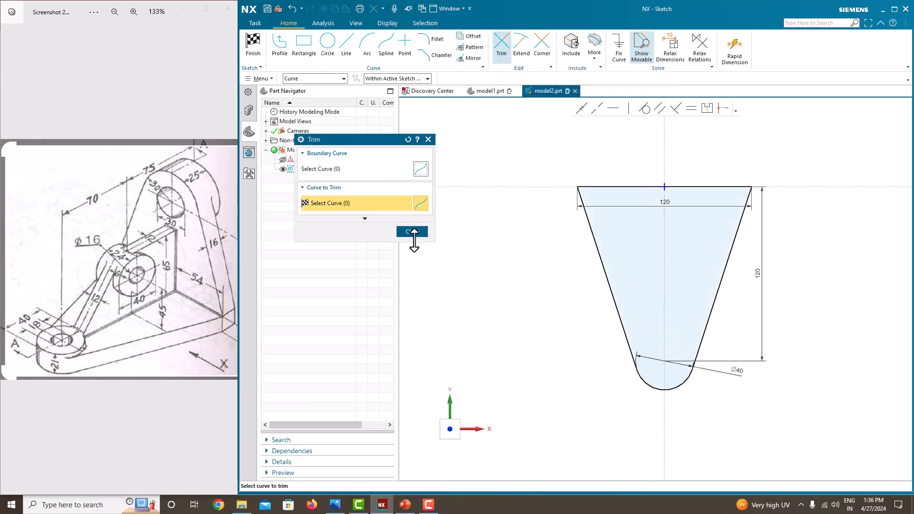
click(413, 231)
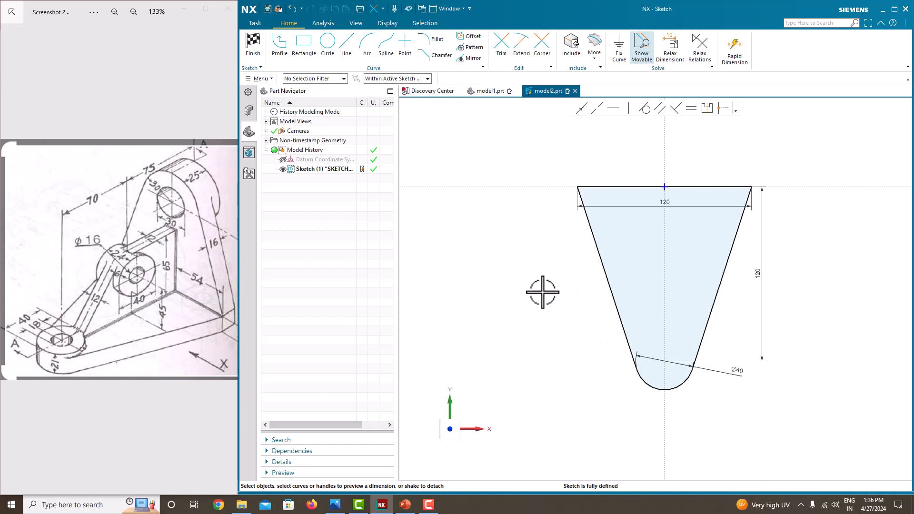
right_click(522, 258)
click(526, 260)
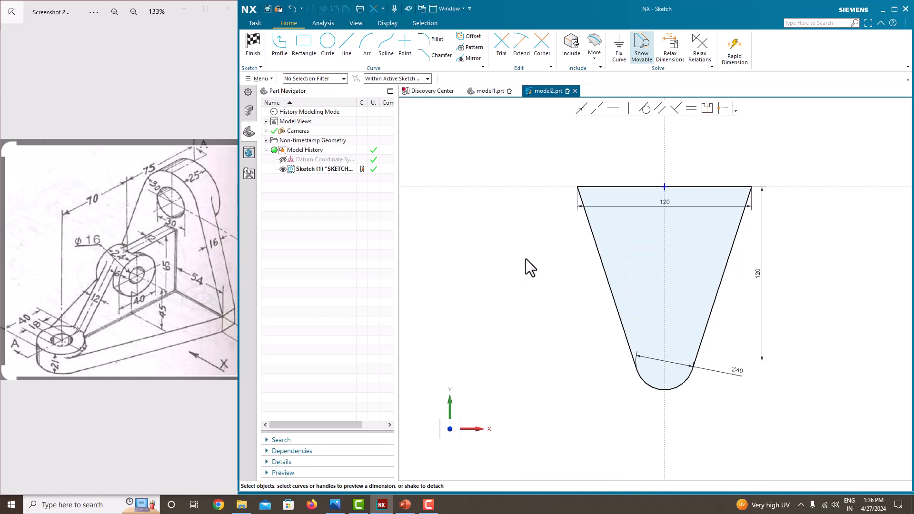
Extrude the tapered profile with Symmetric Value 16 into a solid plate and orbit to view it.
click(309, 53)
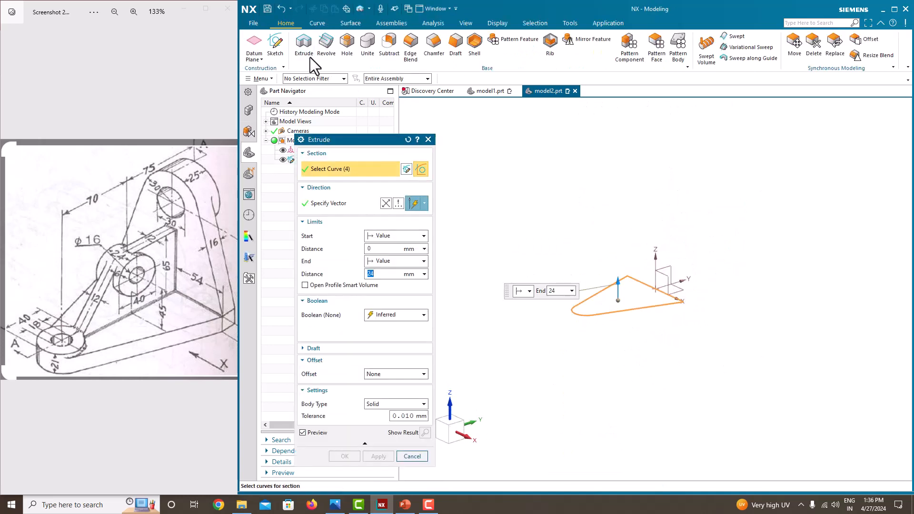
scroll(597, 274, up, 2)
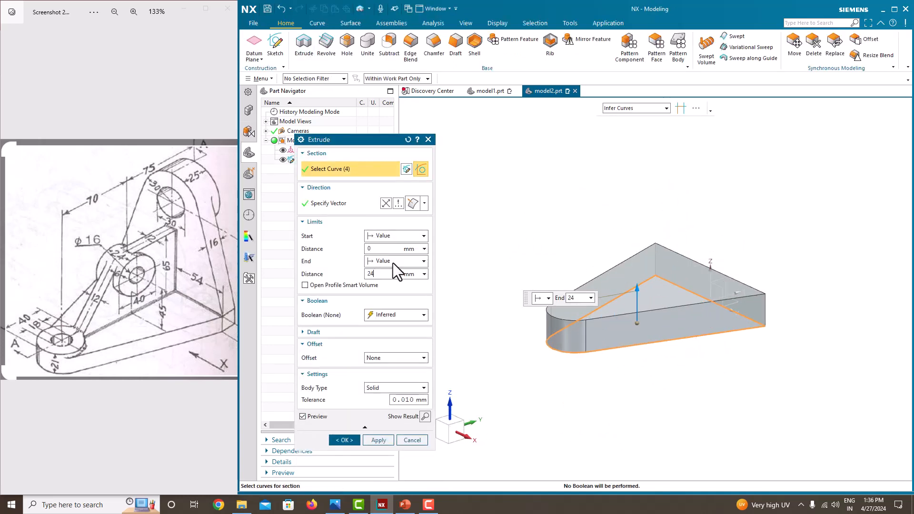
click(396, 261)
click(410, 284)
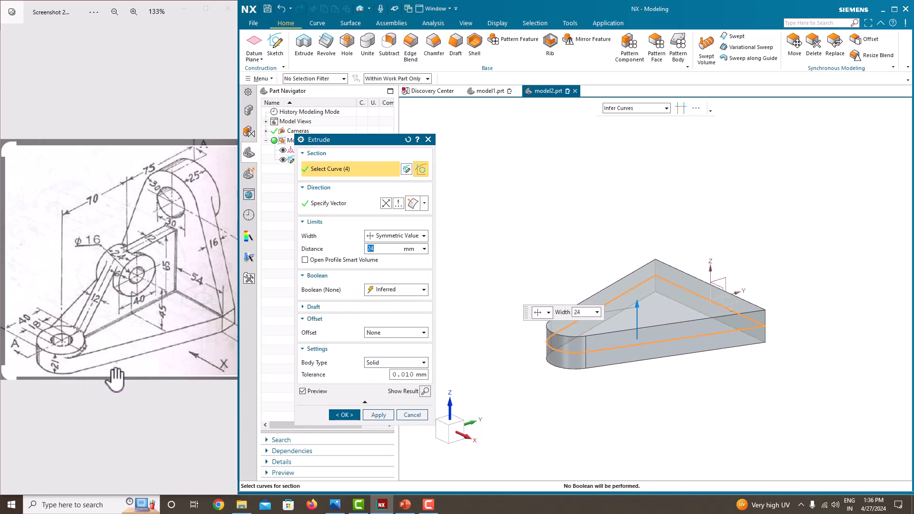
scroll(155, 362, down, 2)
scroll(191, 353, up, 1)
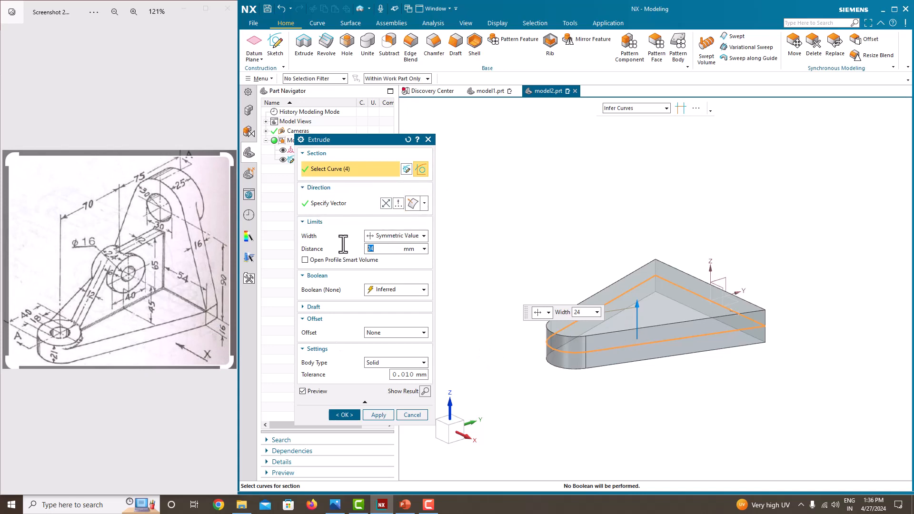
key(Return)
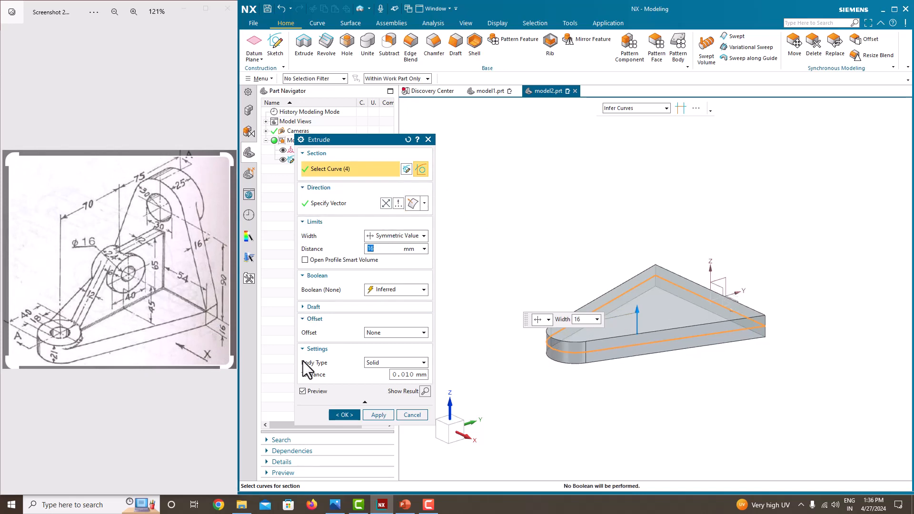
click(345, 416)
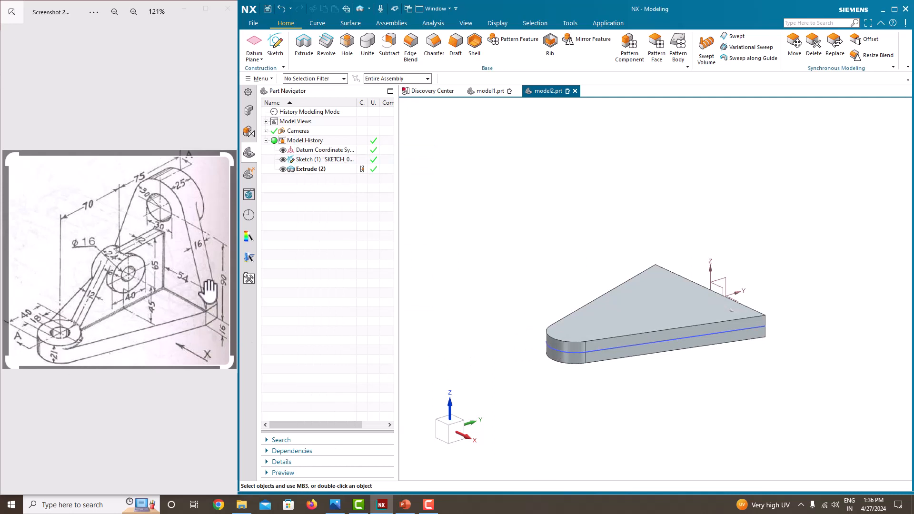
middle_drag(710, 269, 643, 291)
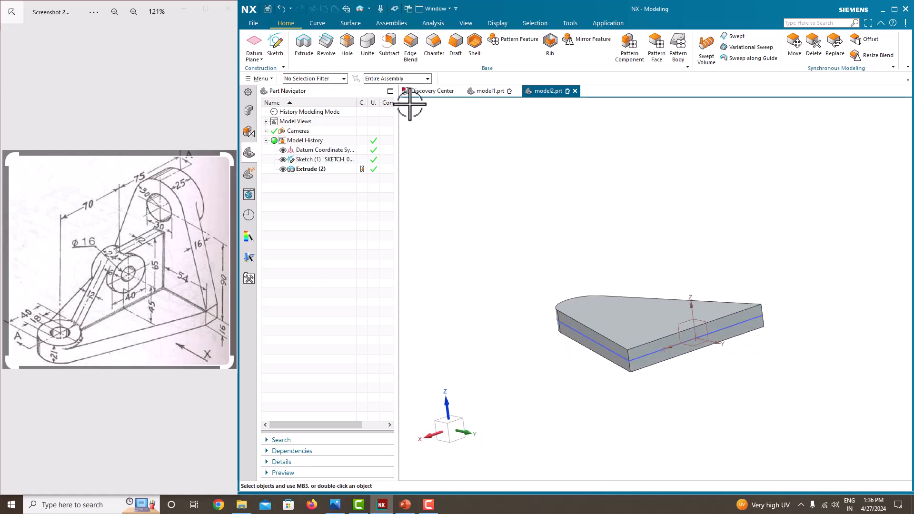
click(279, 50)
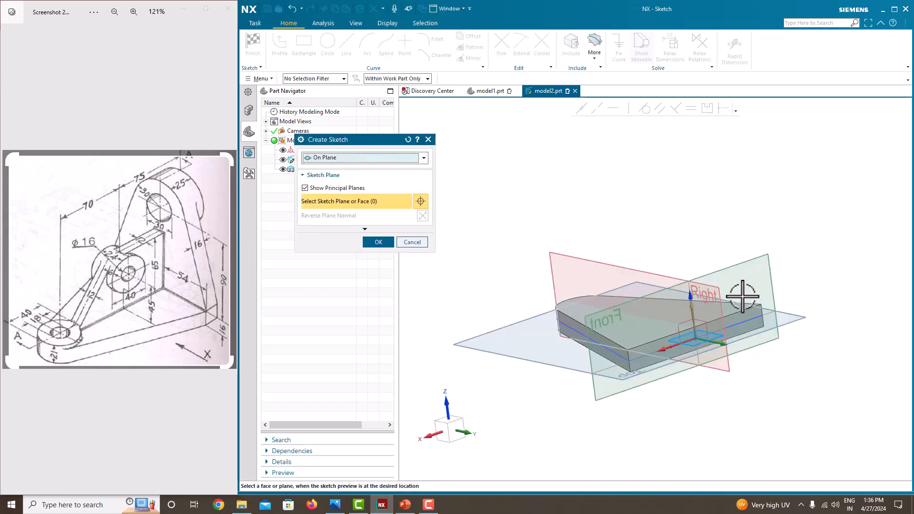
Start a sketch on the plate's side face and draw a vertical line up from the edge midpoint.
click(746, 312)
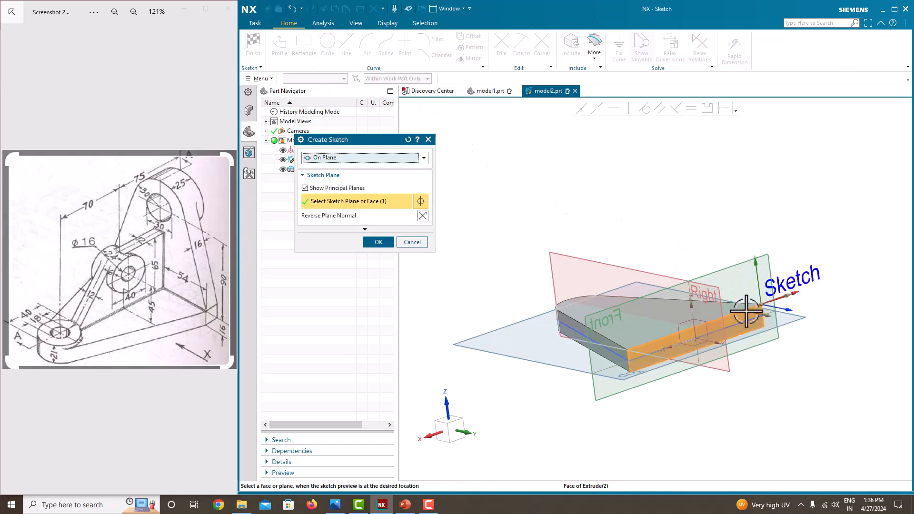
click(378, 242)
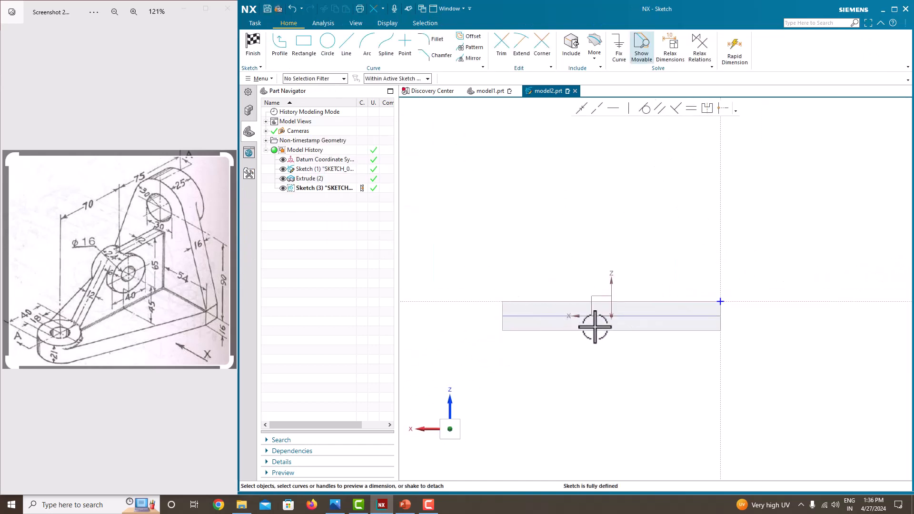
click(349, 47)
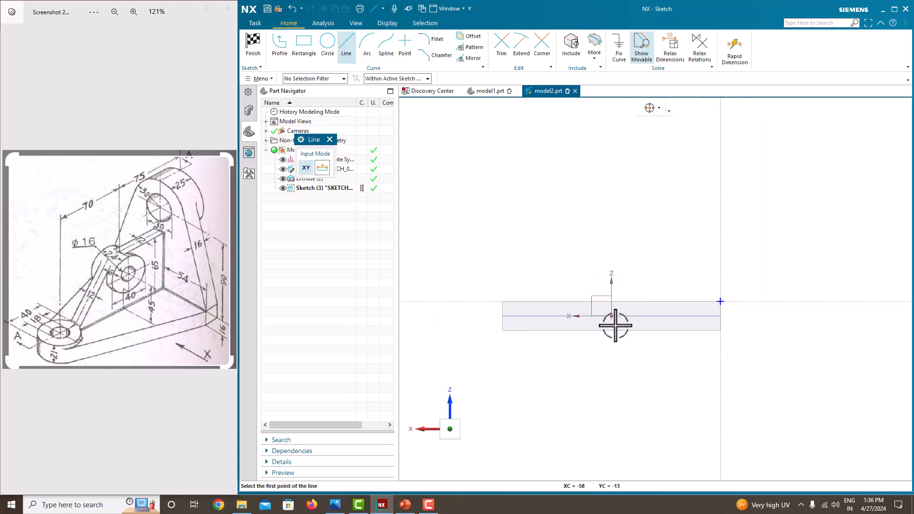
click(280, 47)
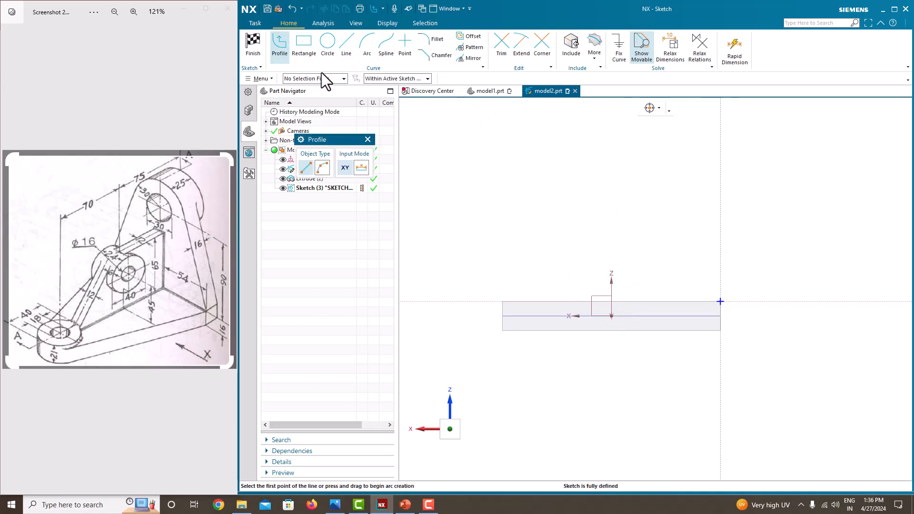
click(404, 79)
click(398, 93)
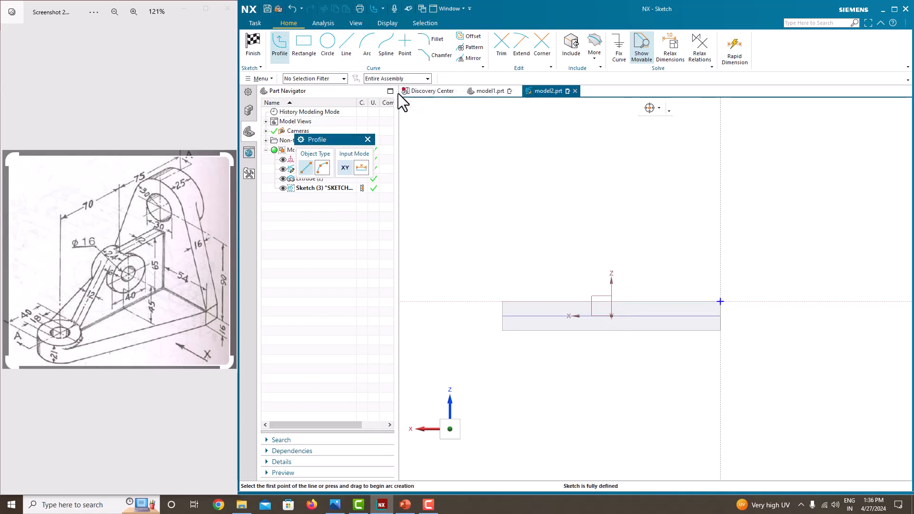
click(612, 331)
click(612, 129)
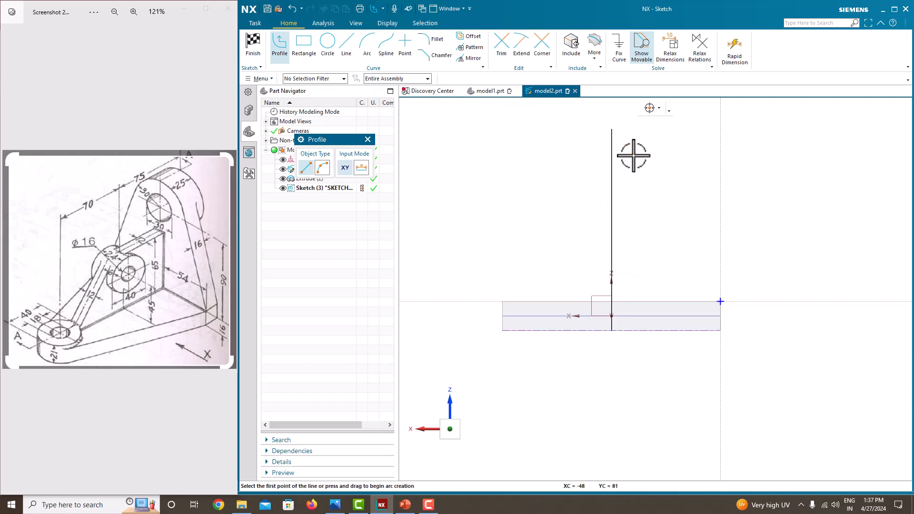
key(Escape)
click(612, 167)
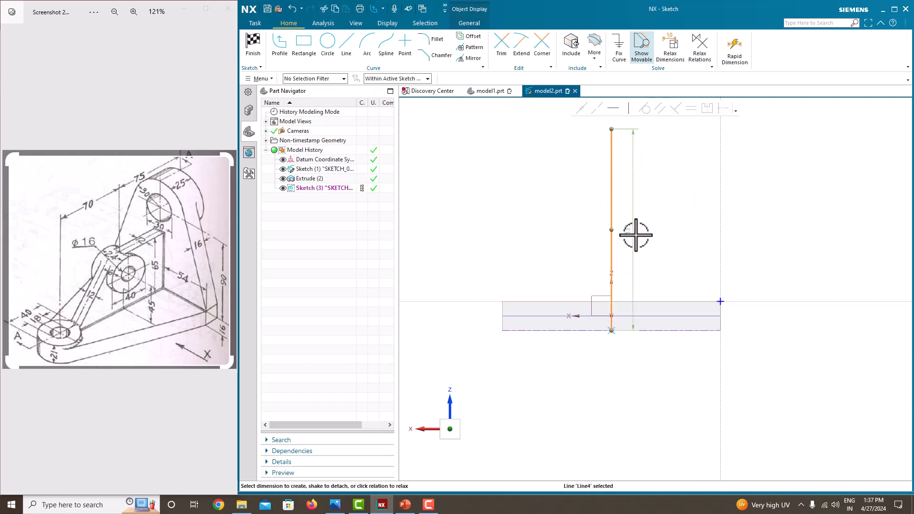
Set the vertical line's length dimension to 120.
double_click(633, 236)
text(120)
key(Return)
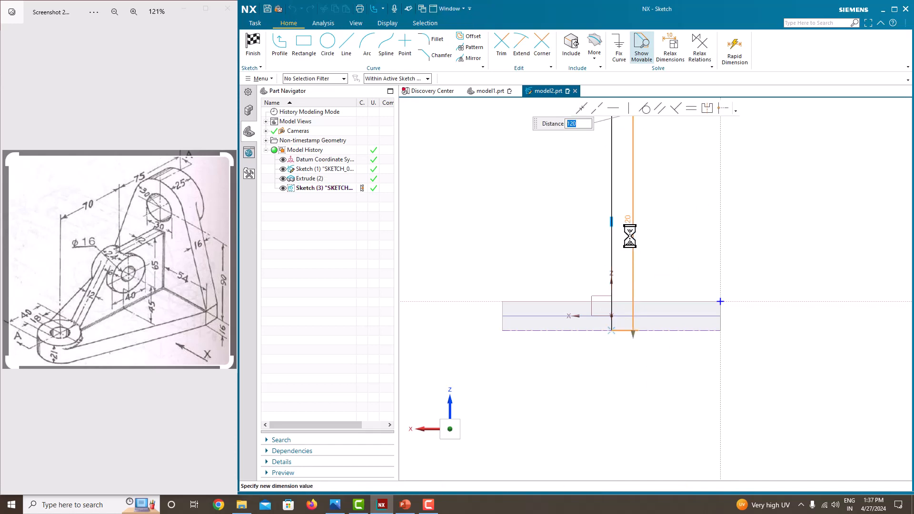
scroll(647, 237, up, 1)
scroll(647, 236, down, 5)
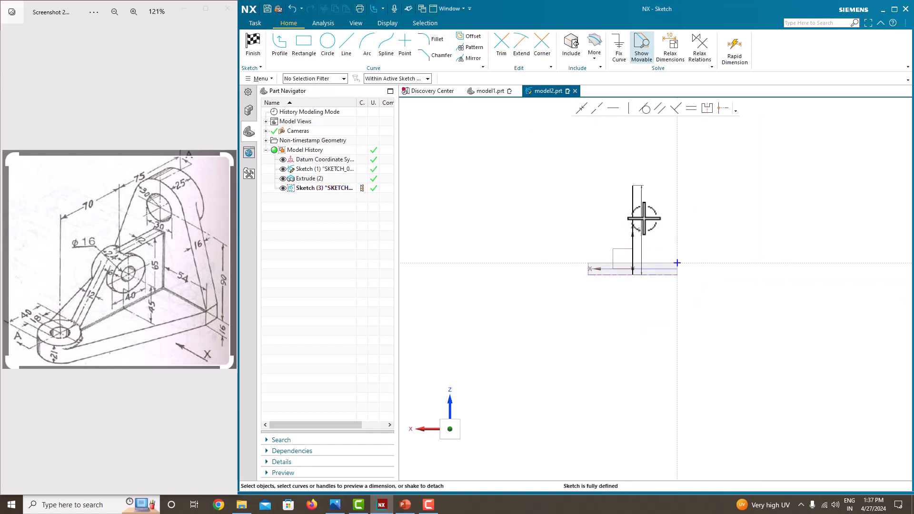
scroll(643, 214, up, 2)
Convert the vertical line to a reference centreline and fix it so the sketch is fully defined.
click(627, 204)
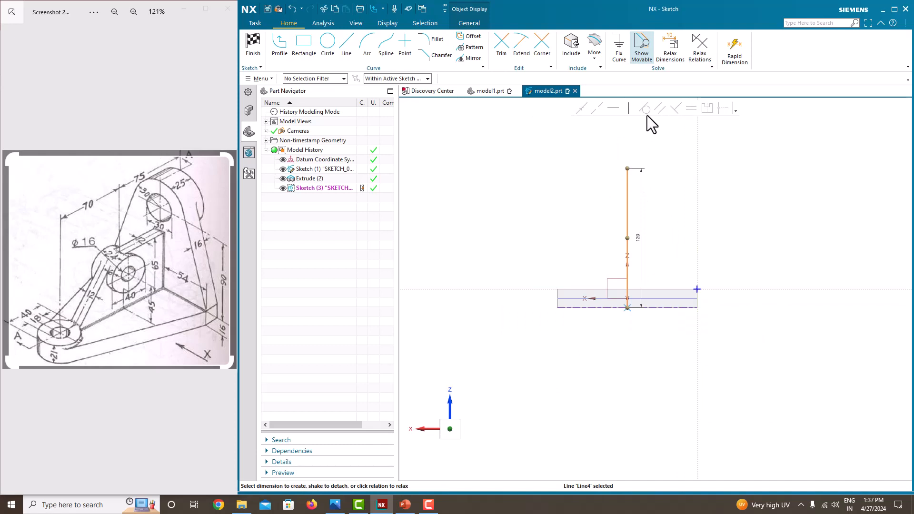
click(627, 190)
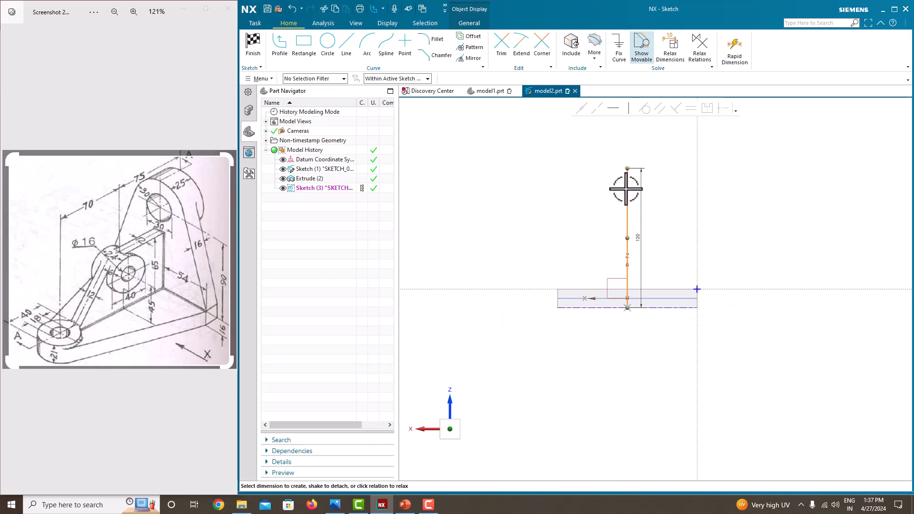
click(643, 170)
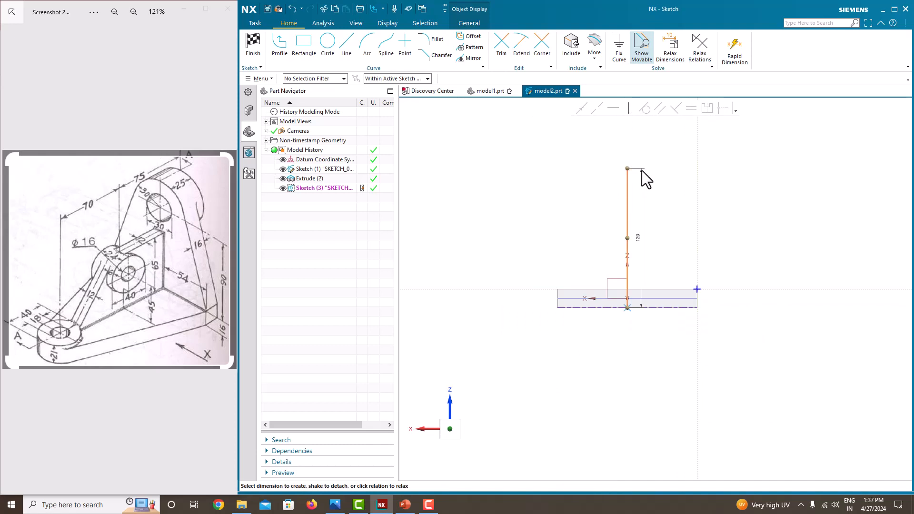
click(627, 202)
click(619, 55)
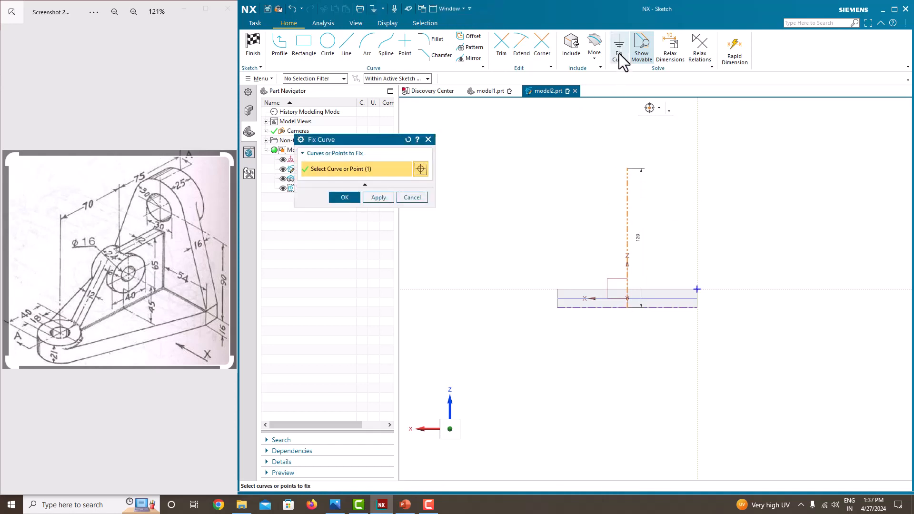
click(350, 197)
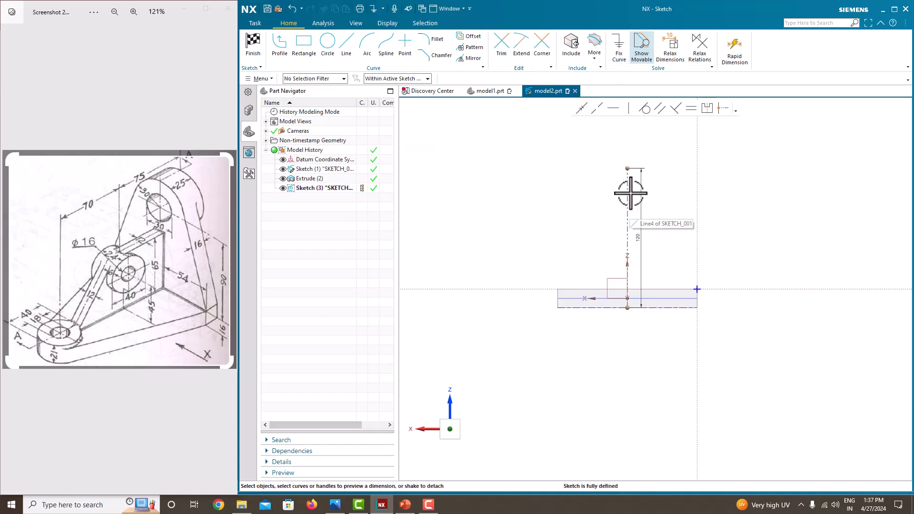
Draw a circle centred on the vertical reference line and dimension it to Ø60.
click(328, 43)
click(628, 180)
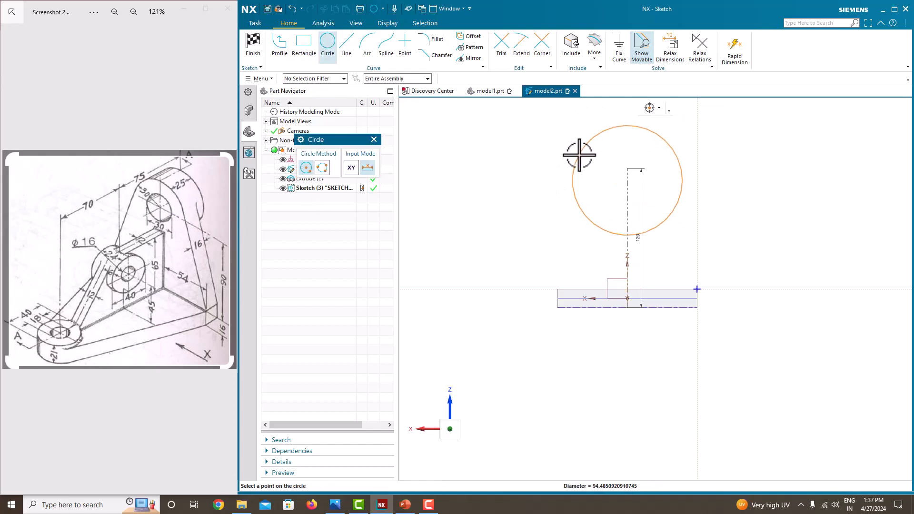
click(578, 153)
key(Escape)
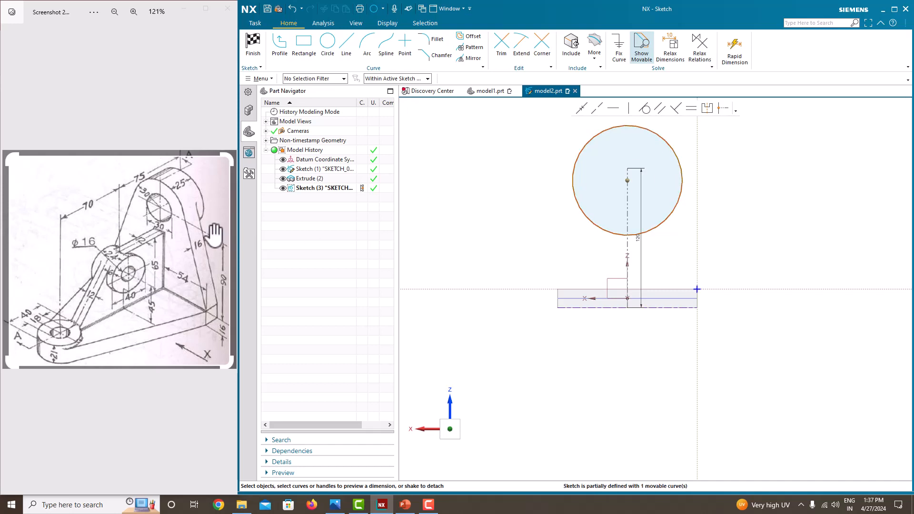
scroll(147, 203, up, 1)
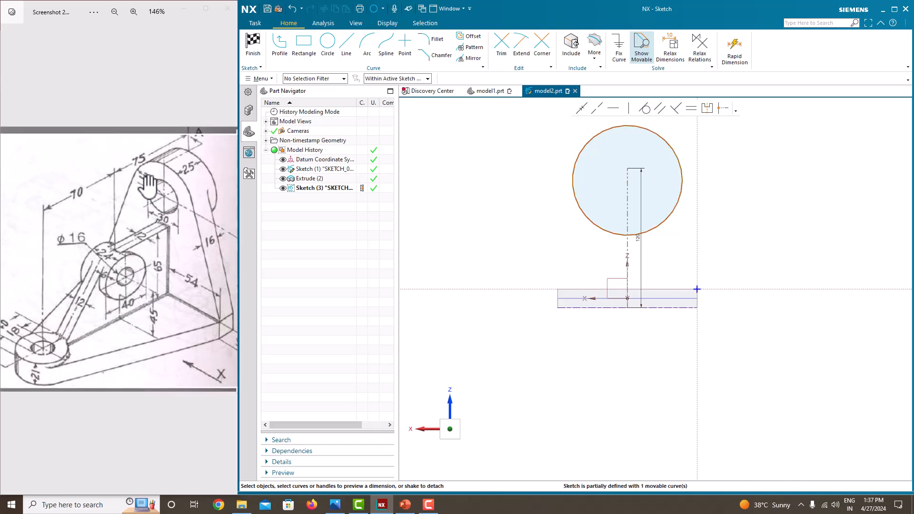
click(676, 162)
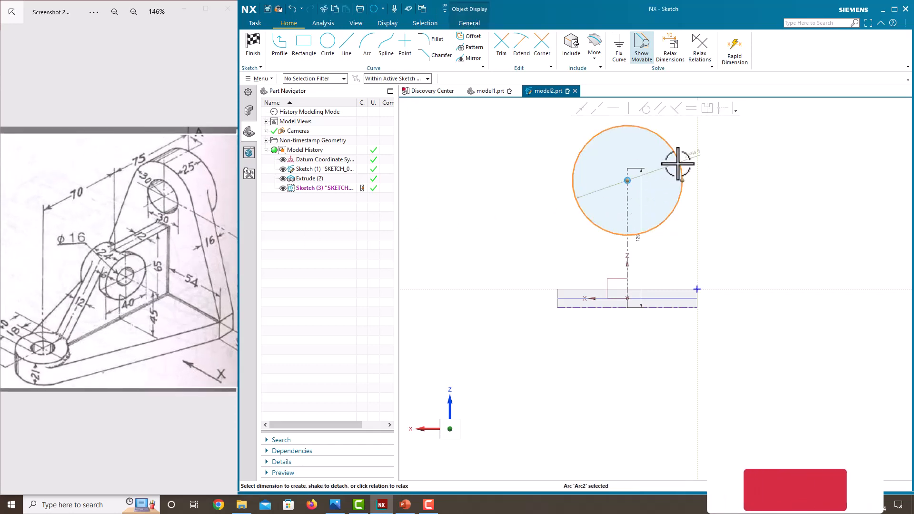
click(691, 154)
text(6)
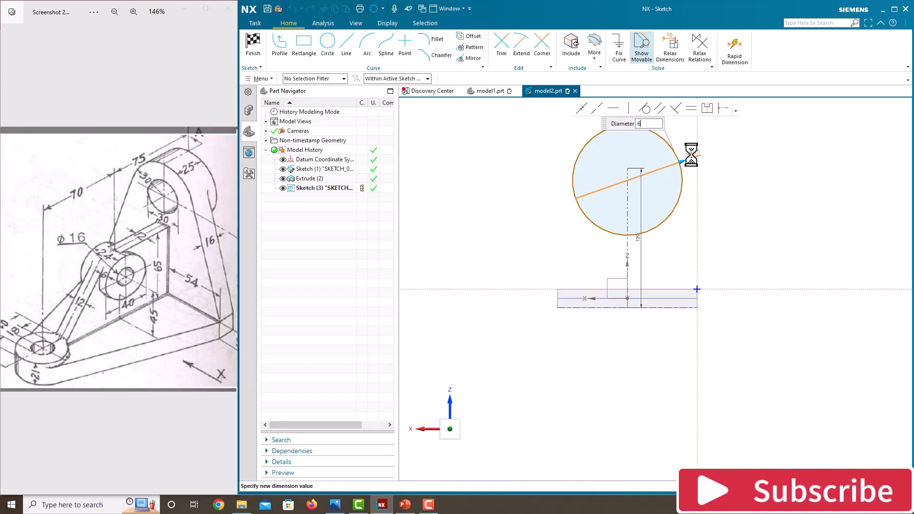
text(0)
key(Return)
click(670, 218)
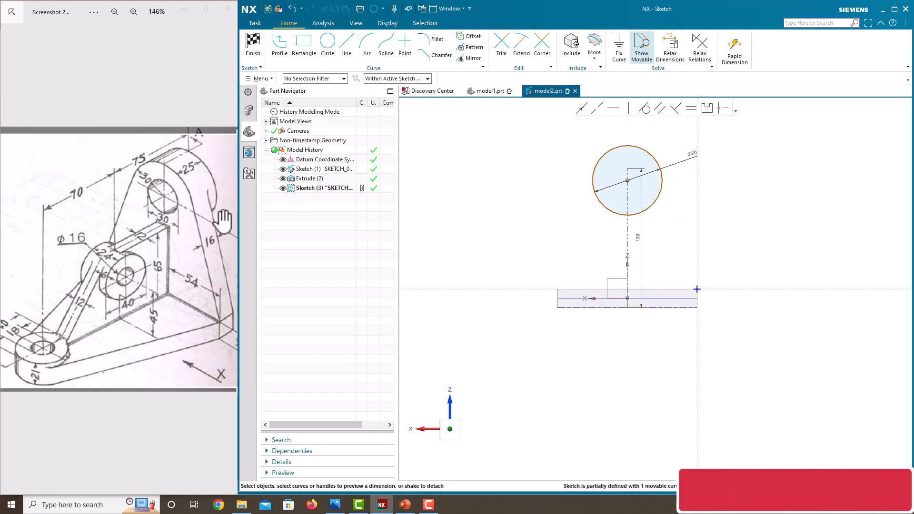
Dimension the circle's centre 90 above the horizontal axis, fully defining the sketch.
scroll(168, 250, down, 1)
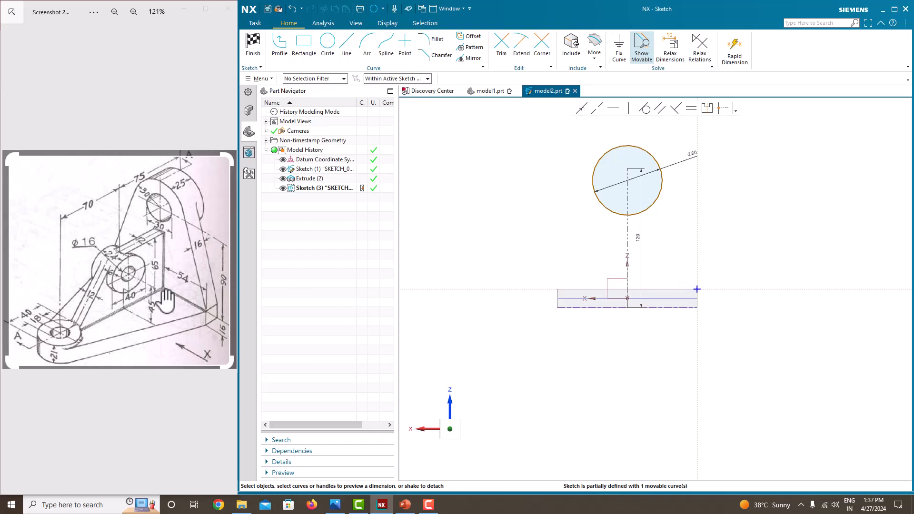
click(201, 296)
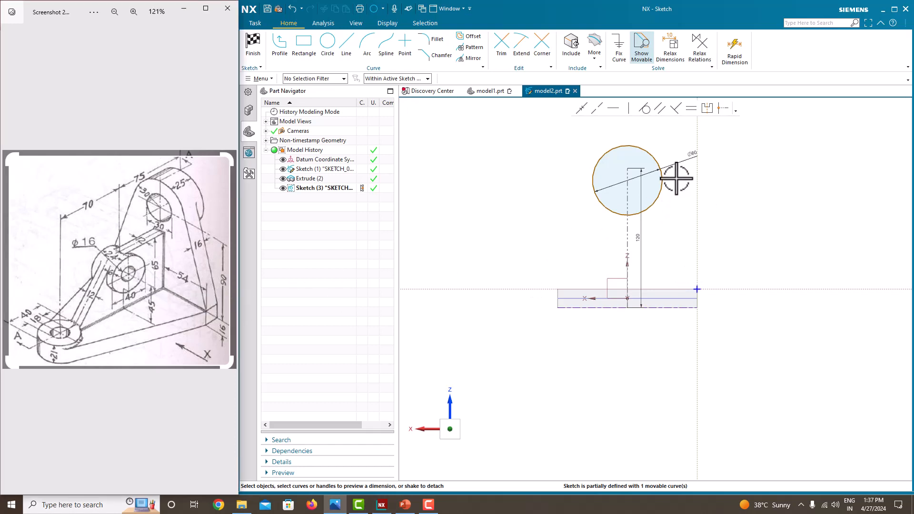
click(628, 181)
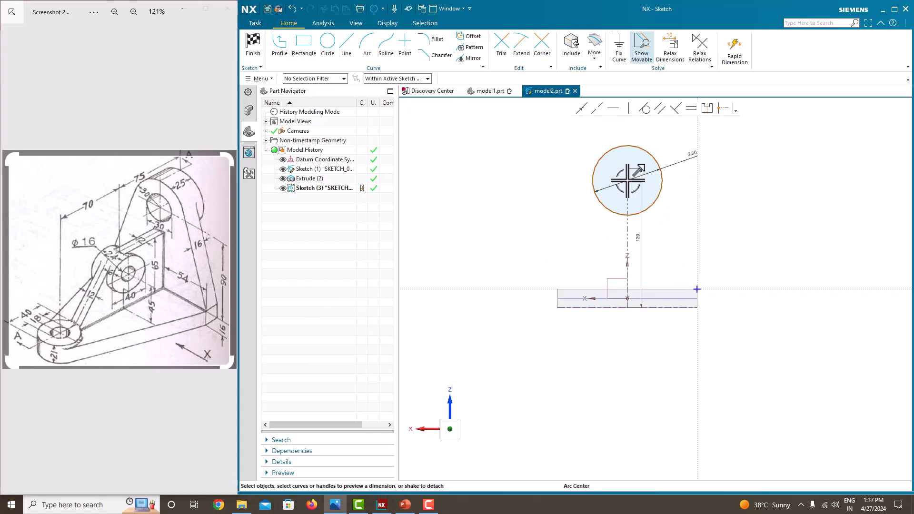
click(662, 287)
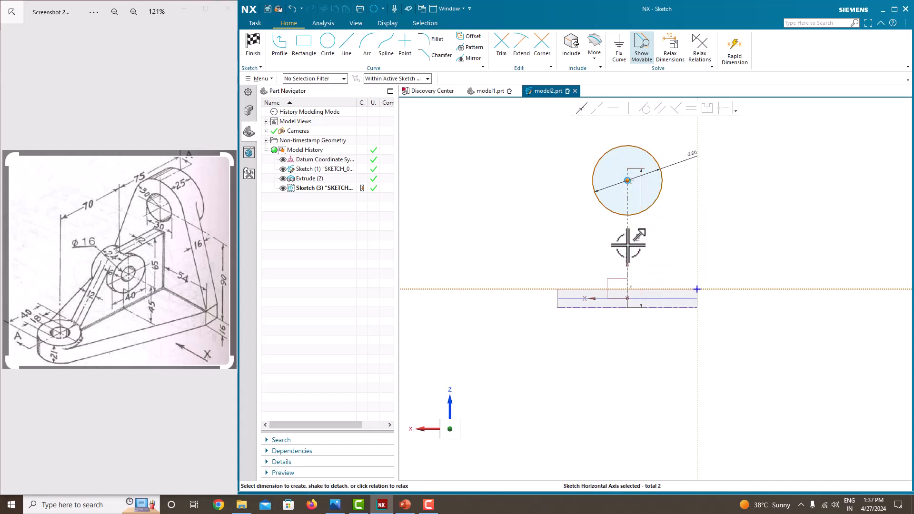
click(674, 238)
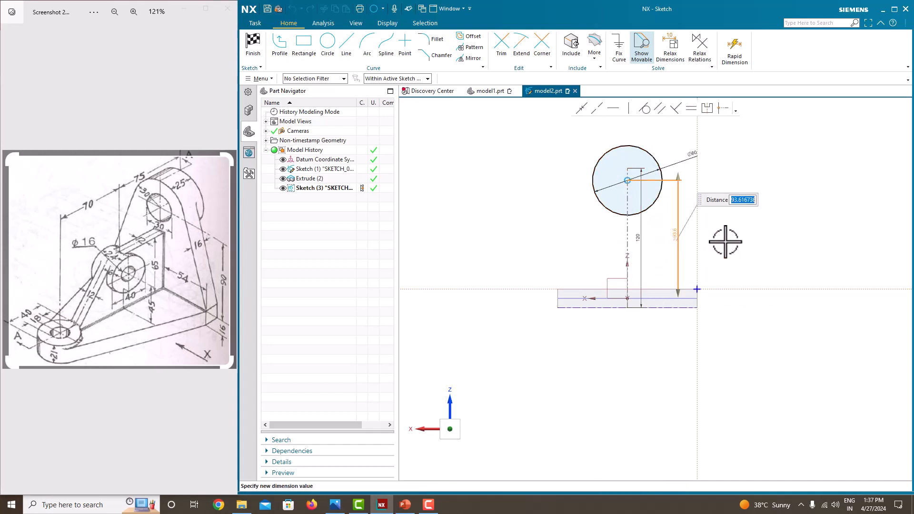
key(Return)
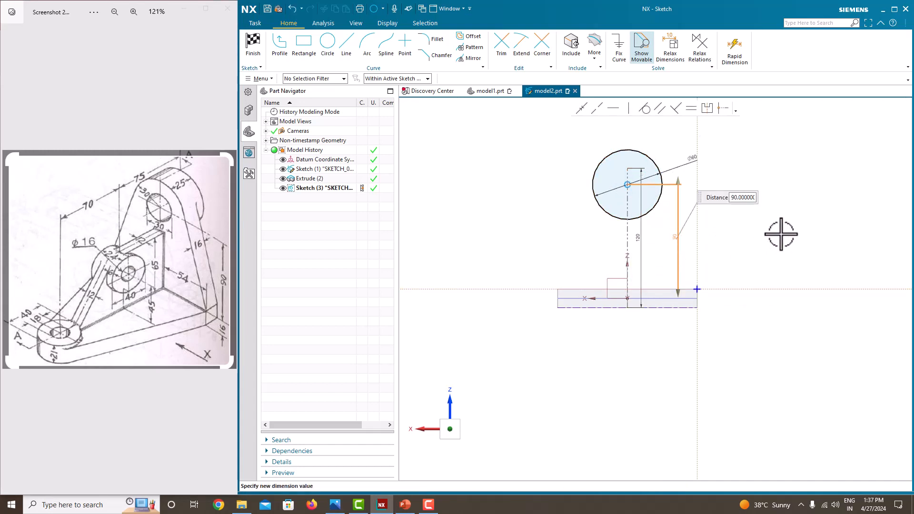
click(782, 234)
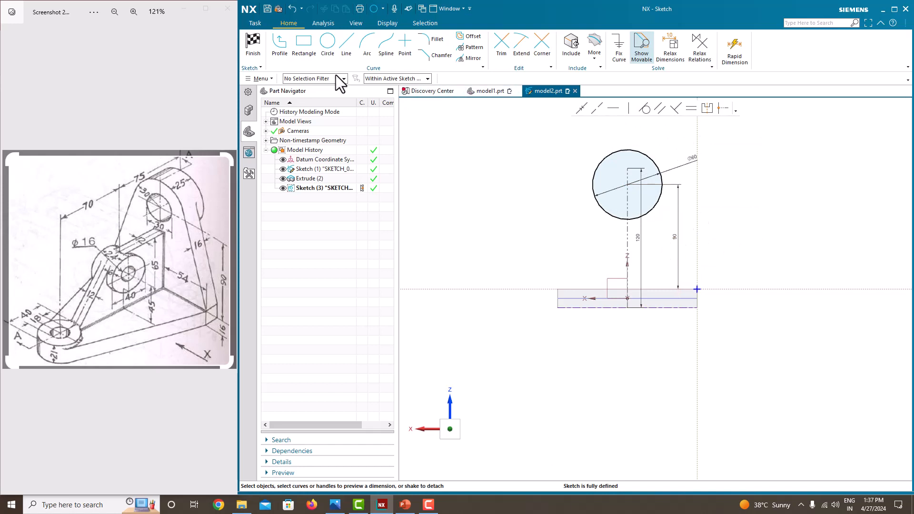
click(277, 52)
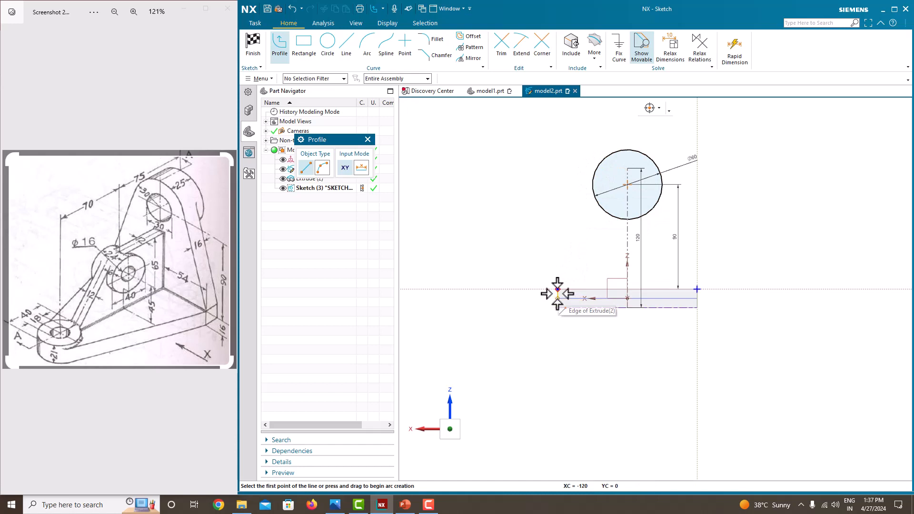
Draw a line from the base edge's left start point tangent to the Ø60 circle.
scroll(558, 288, up, 5)
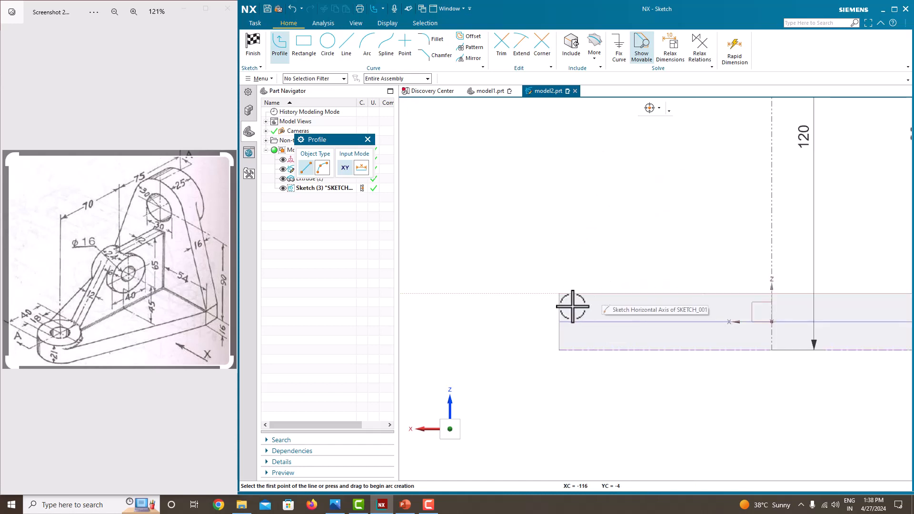
scroll(557, 302, up, 4)
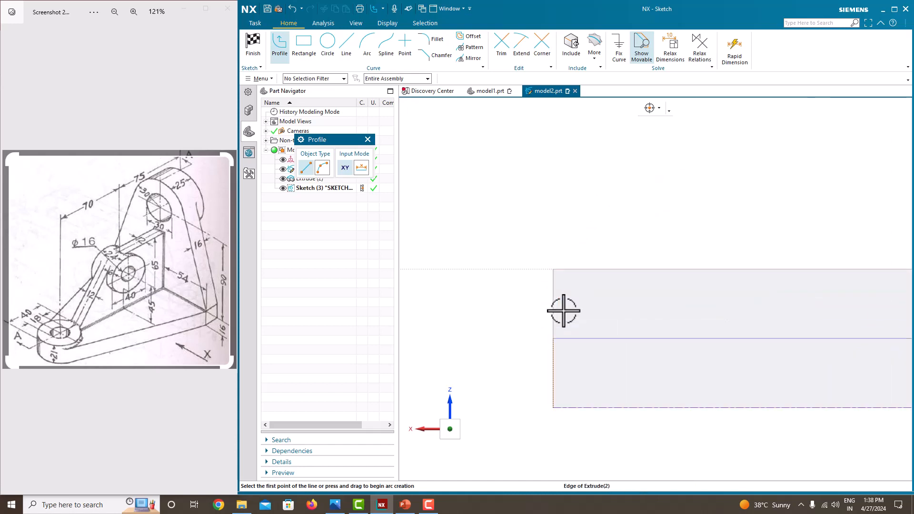
scroll(555, 287, up, 2)
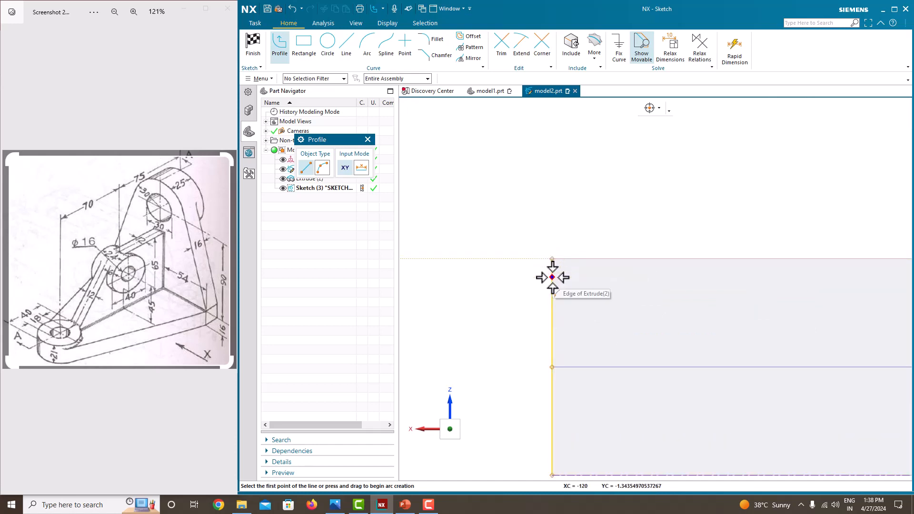
right_click(553, 259)
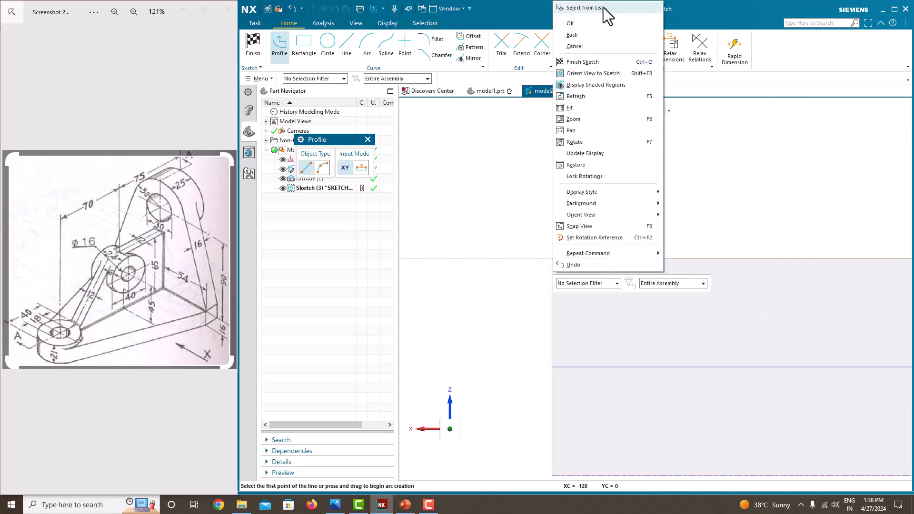
click(585, 8)
click(789, 129)
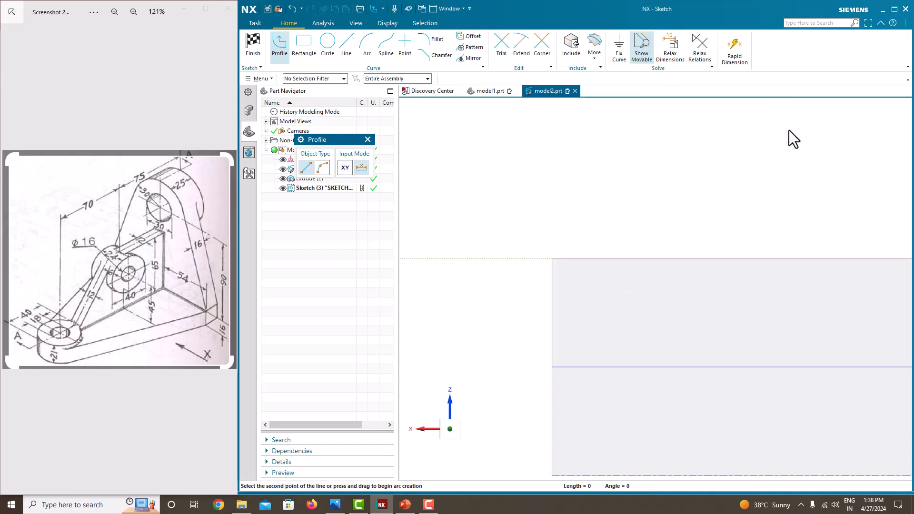
scroll(616, 255, up, 4)
scroll(617, 255, up, 6)
scroll(657, 184, down, 2)
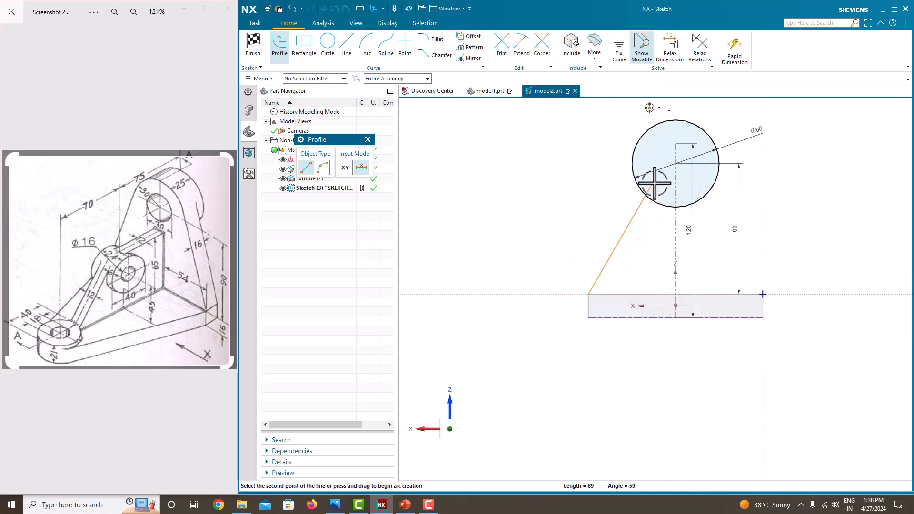
click(628, 138)
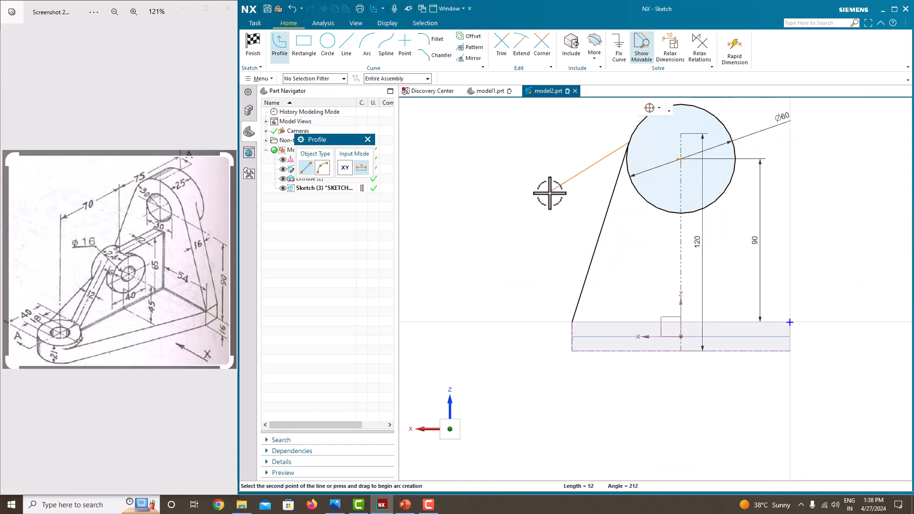
Add the right tangent side line from the base's right corner, plus the bottom line joining both sides.
scroll(533, 267, up, 2)
scroll(686, 302, down, 6)
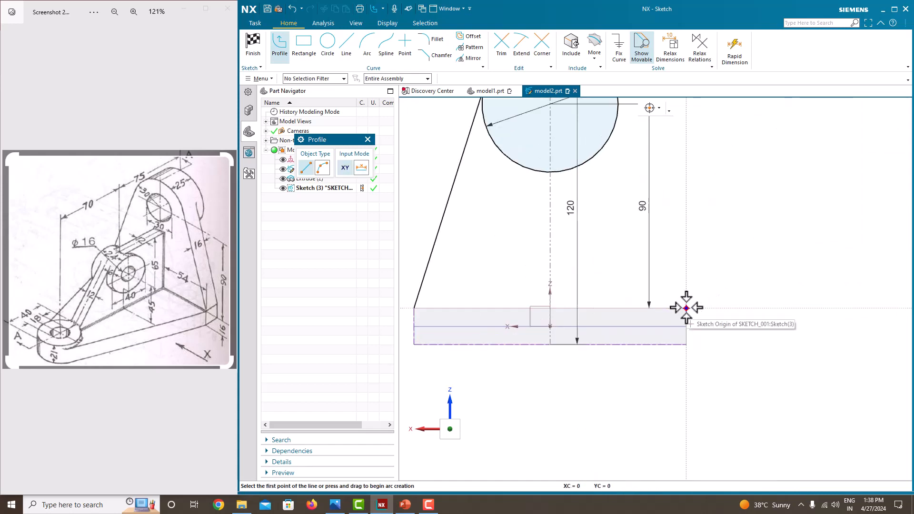
click(688, 307)
scroll(658, 261, up, 7)
scroll(658, 261, down, 4)
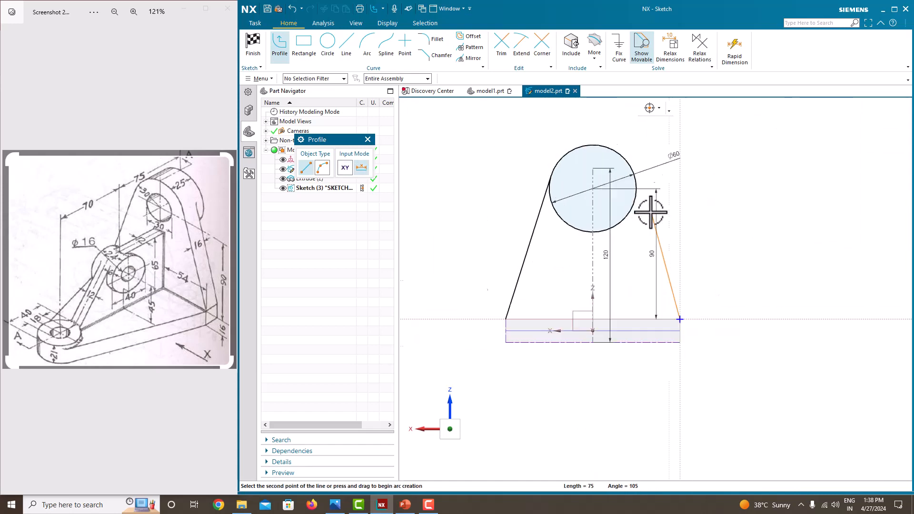
click(637, 171)
key(Escape)
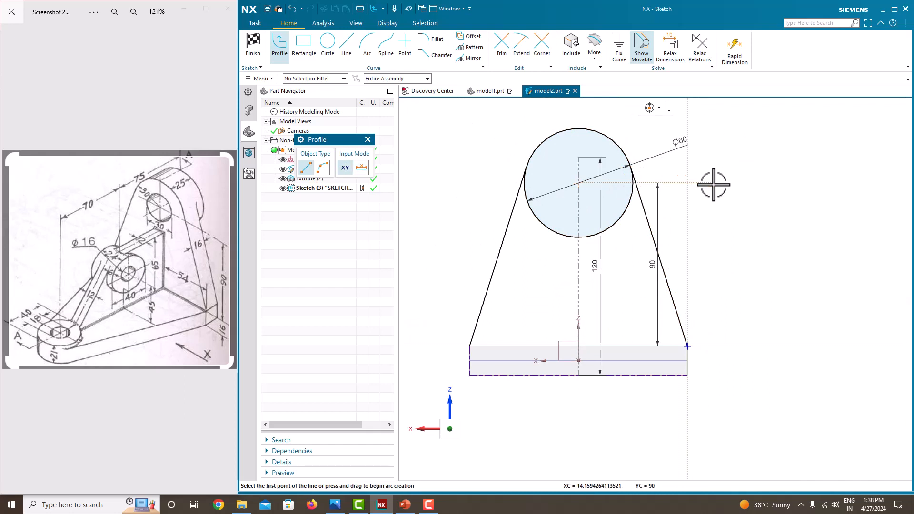
click(469, 347)
click(687, 346)
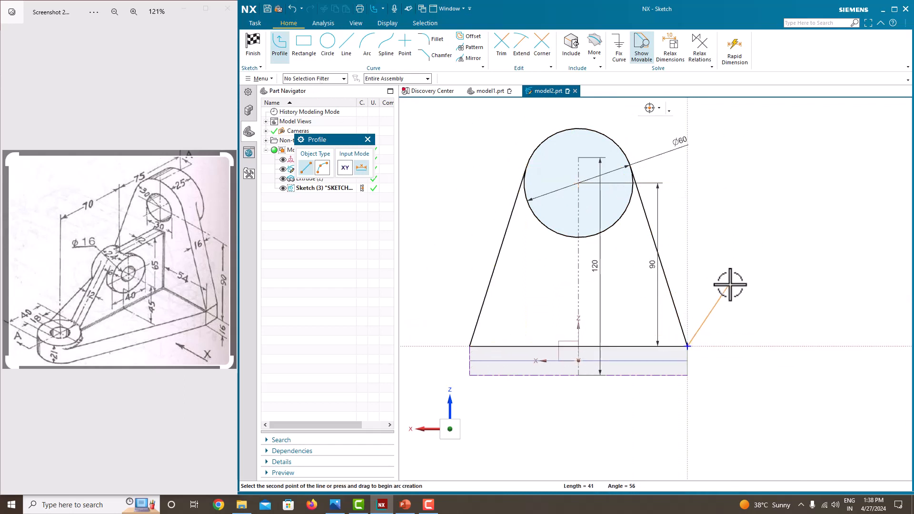
middle_click(731, 284)
middle_click(734, 284)
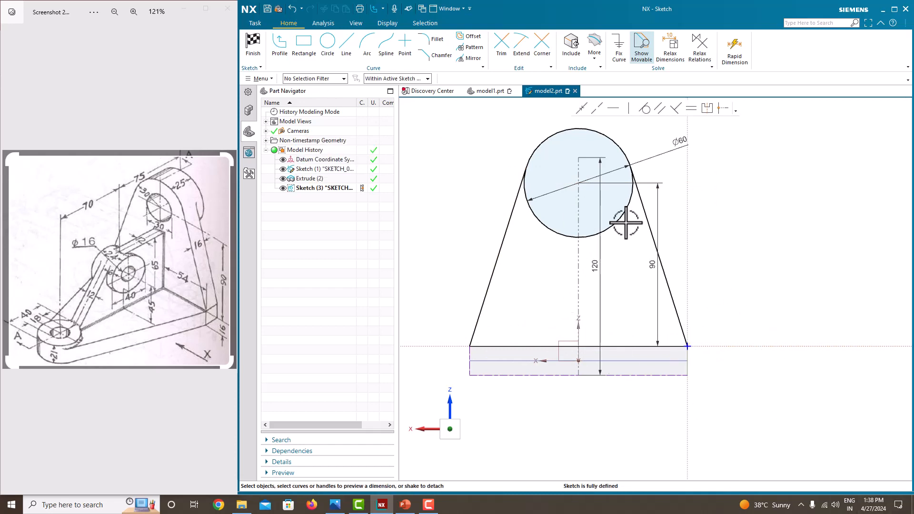
Trim away the lower arcs of the Ø60 circle.
click(502, 48)
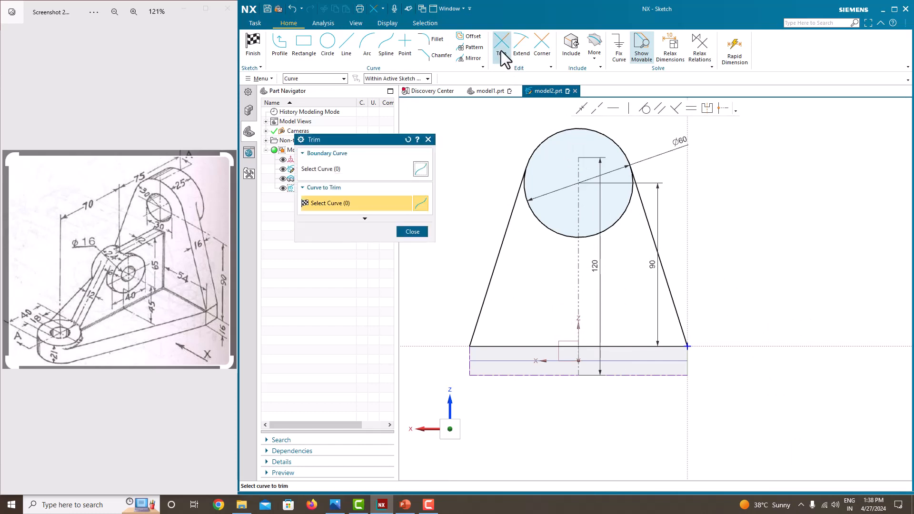
click(553, 229)
click(606, 231)
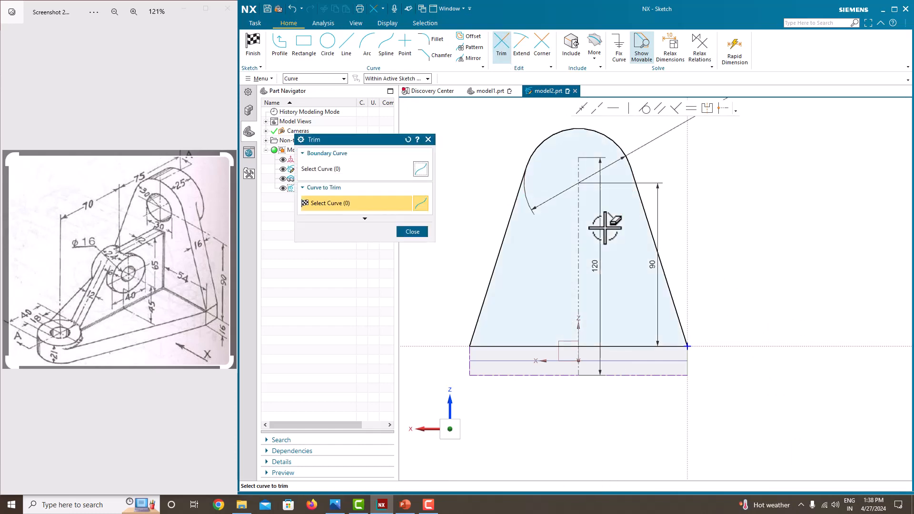
click(412, 232)
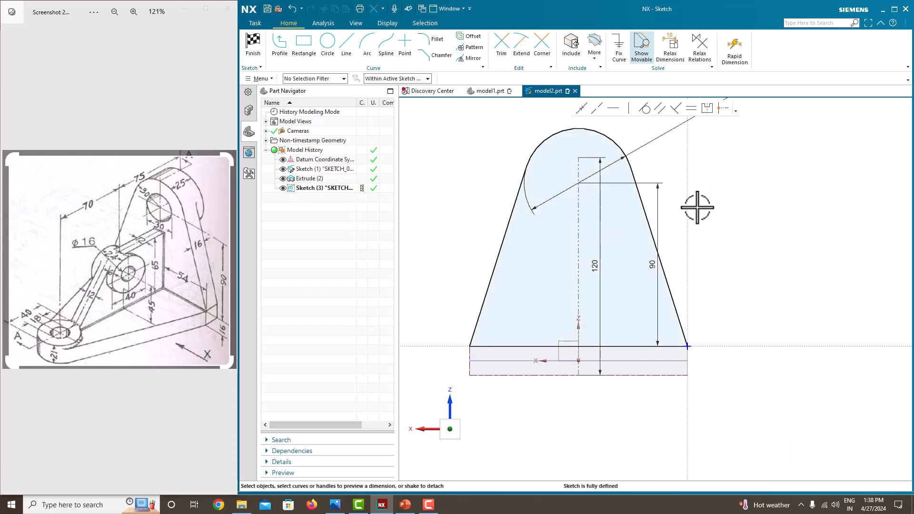
right_click(690, 200)
Finish Sketch (3), preview an extrusion of the upright outline, then cancel it.
click(702, 211)
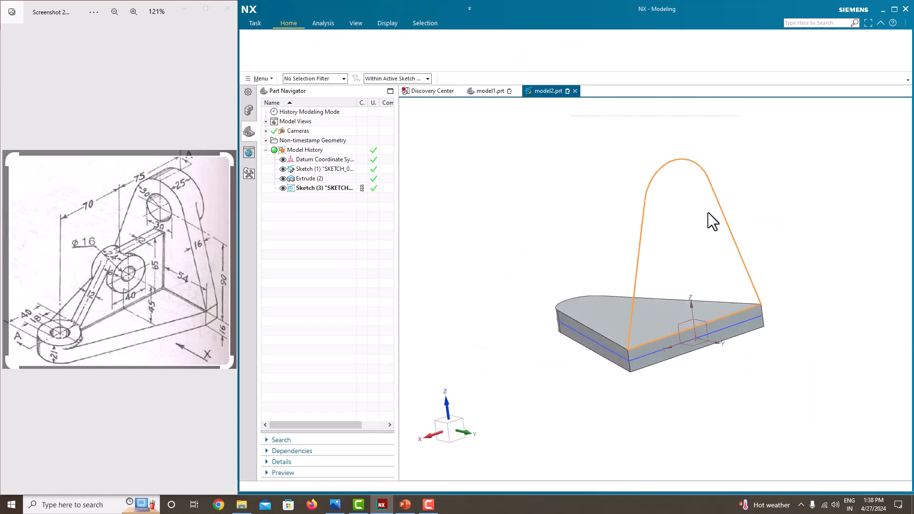
click(305, 49)
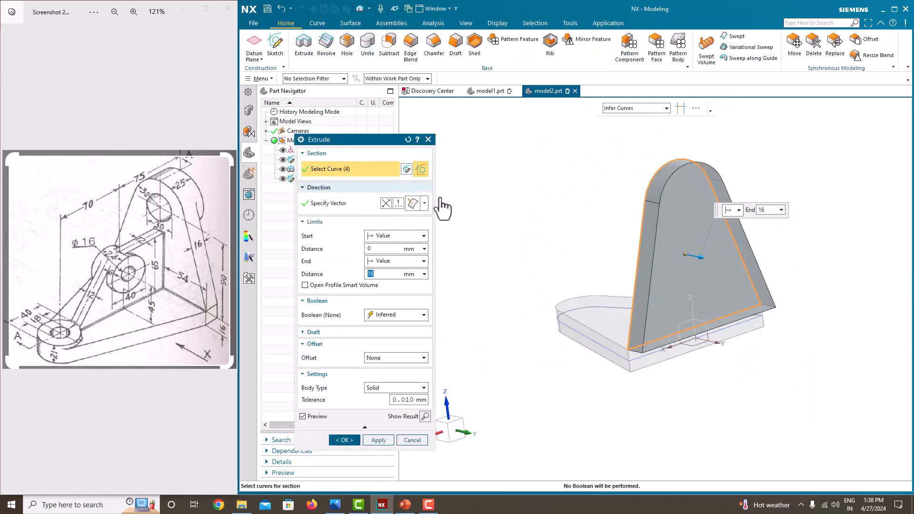
middle_drag(500, 248, 602, 259)
scroll(653, 277, up, 3)
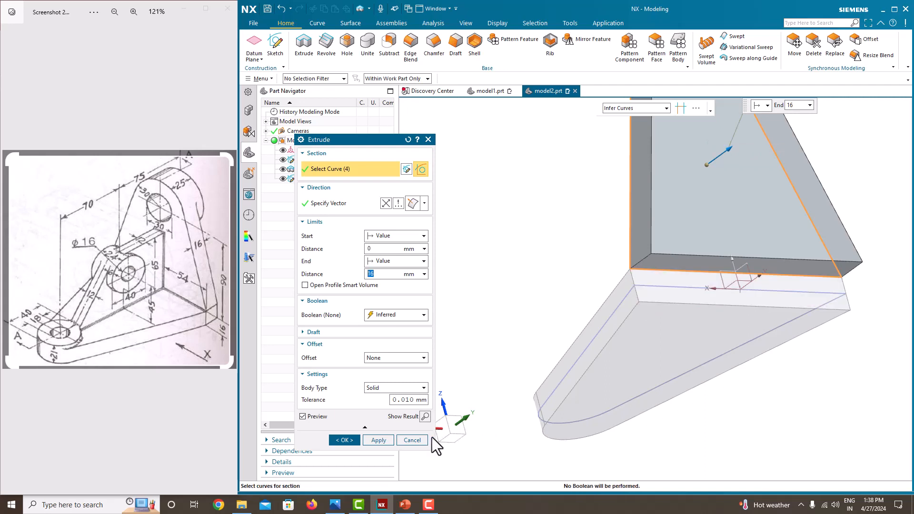
click(412, 440)
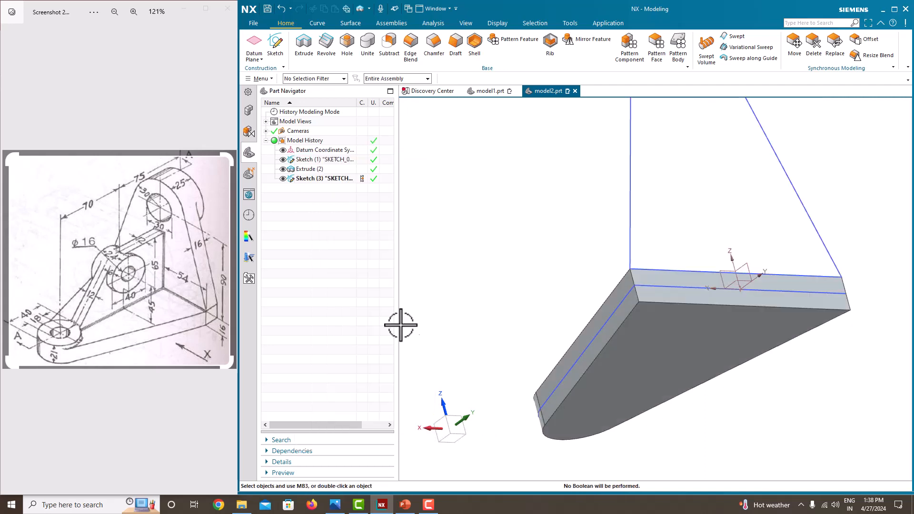
Reopen Sketch (3) for editing.
right_click(316, 181)
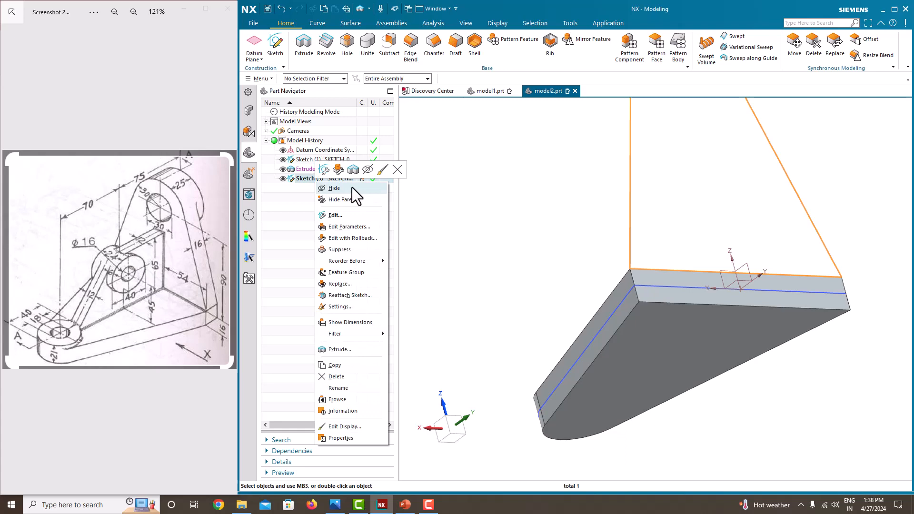
click(353, 216)
click(545, 419)
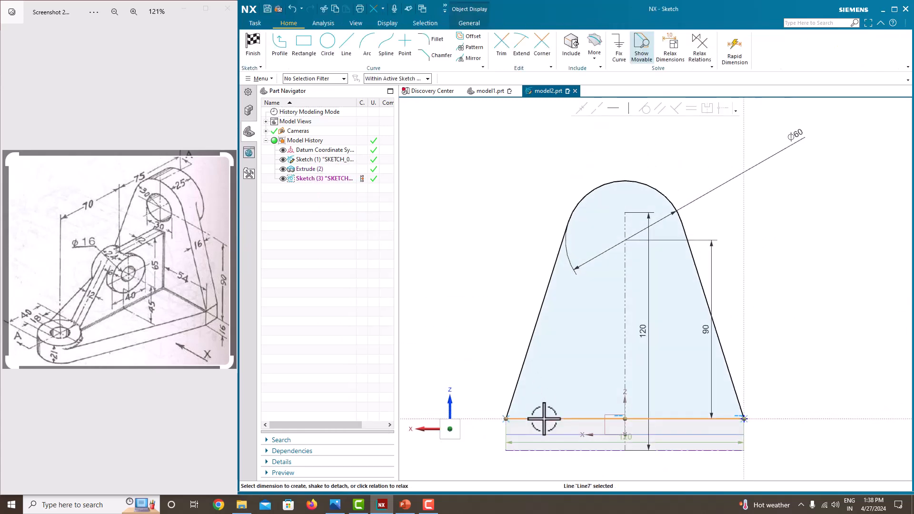
key(Escape)
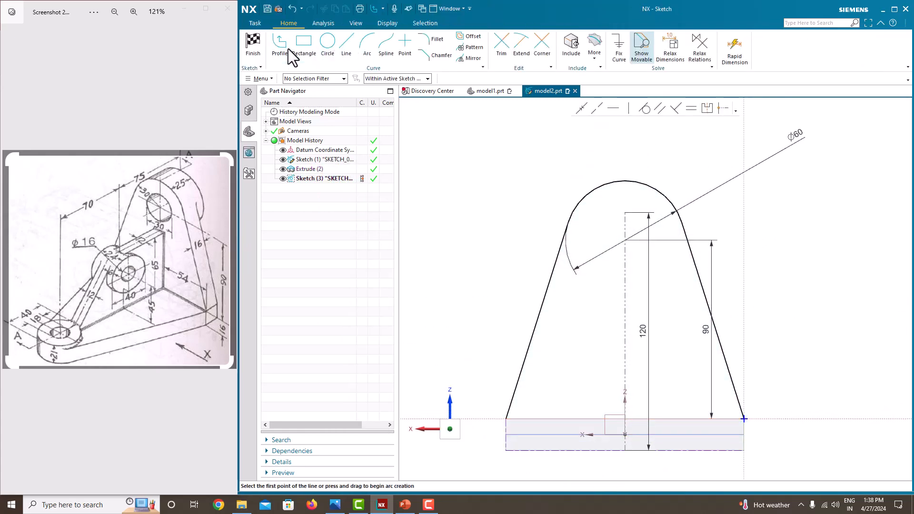
Draw 16 mm side lines and a 120 mm bottom line along the base, then finish the sketch.
click(280, 44)
click(506, 419)
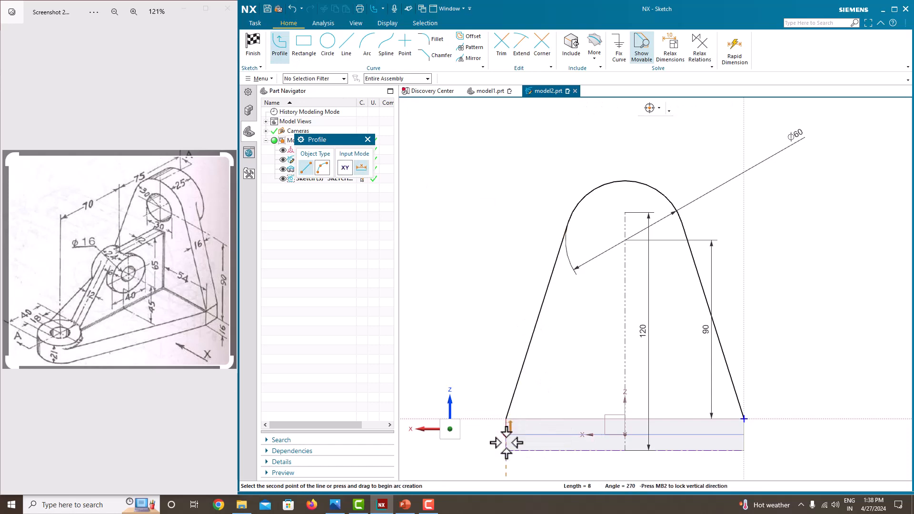
click(506, 450)
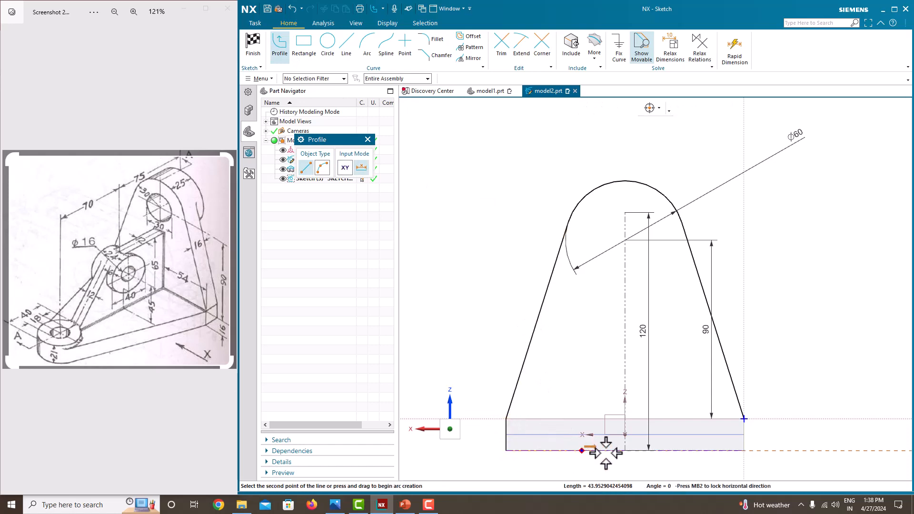
click(744, 450)
click(744, 419)
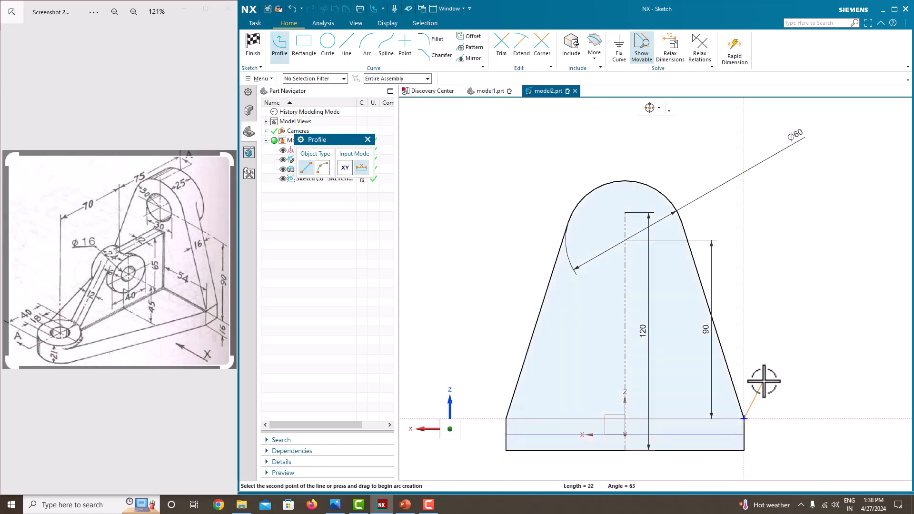
mouse_move(785, 316)
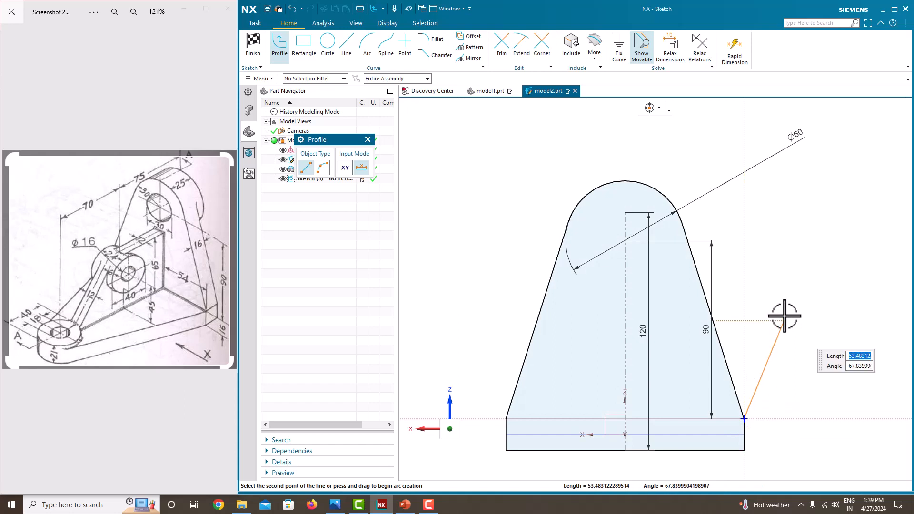
key(Escape)
key(Escape)
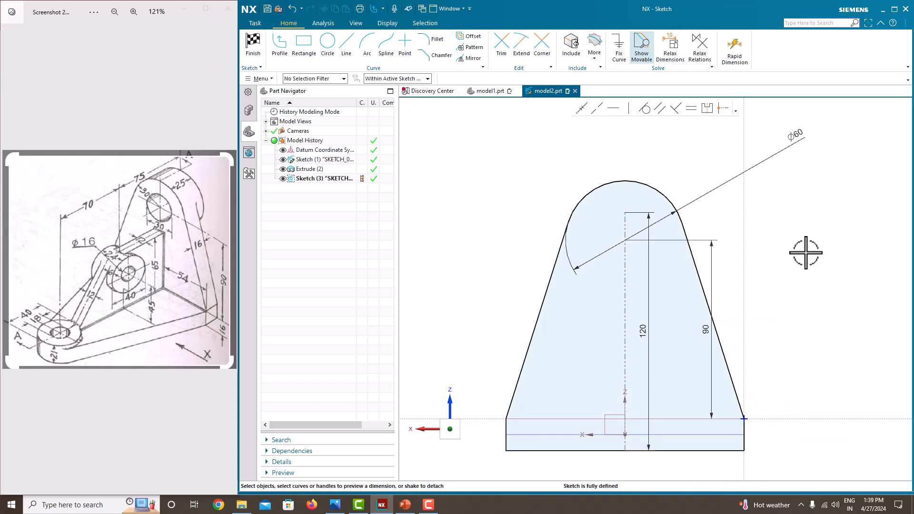
right_click(805, 253)
click(813, 267)
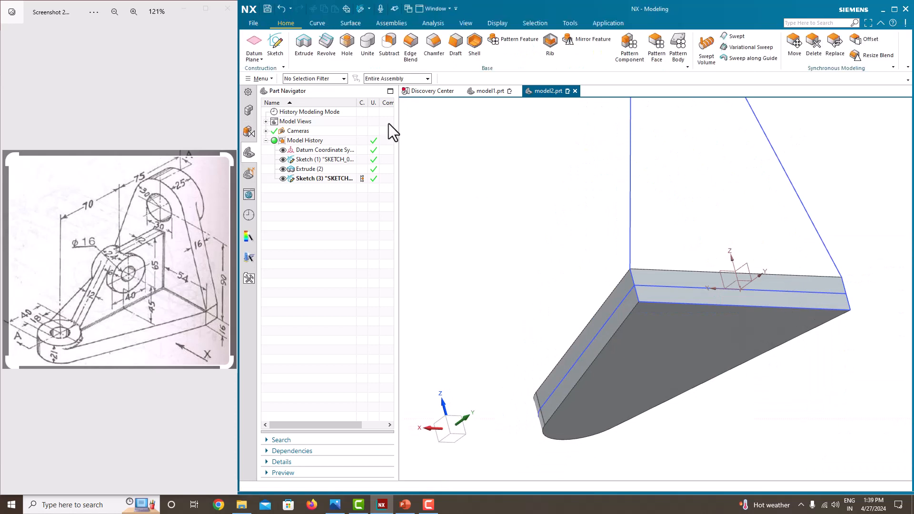
Extrude the upright outline 16 mm, united with the base plate, and orbit to inspect it.
click(304, 50)
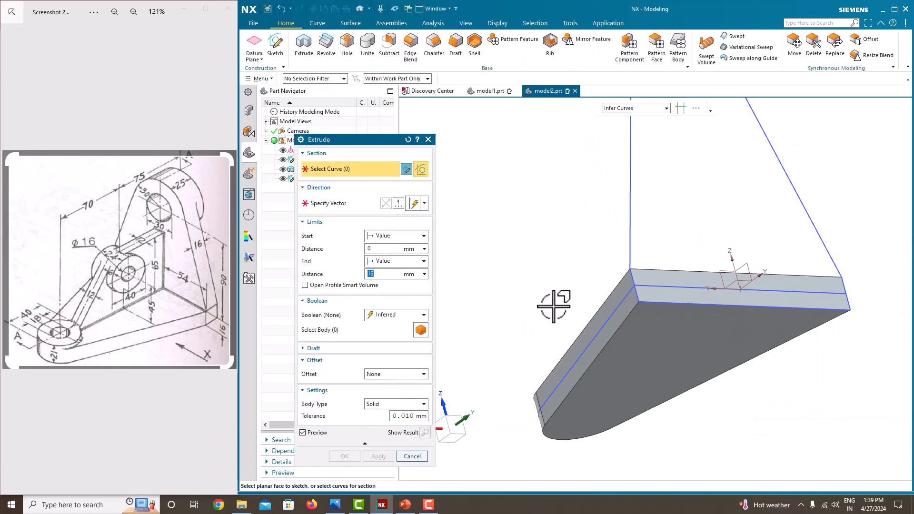
click(630, 180)
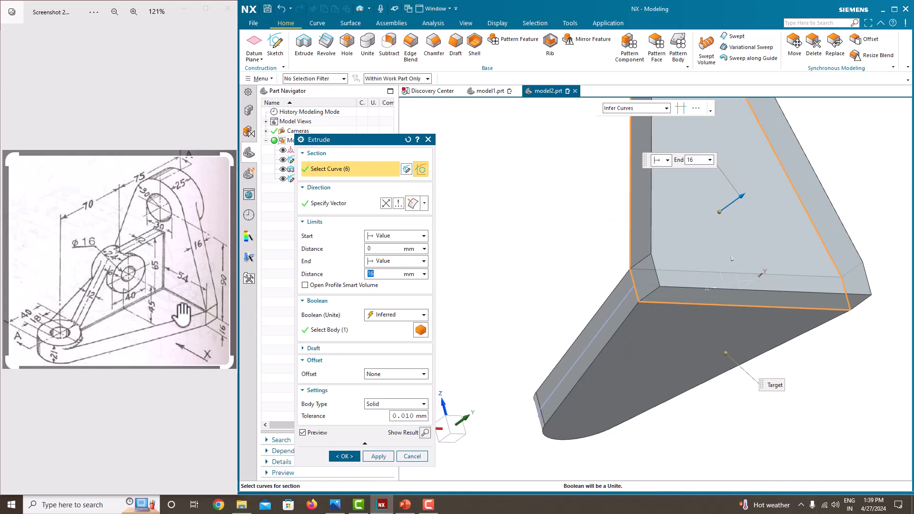
scroll(183, 315, down, 2)
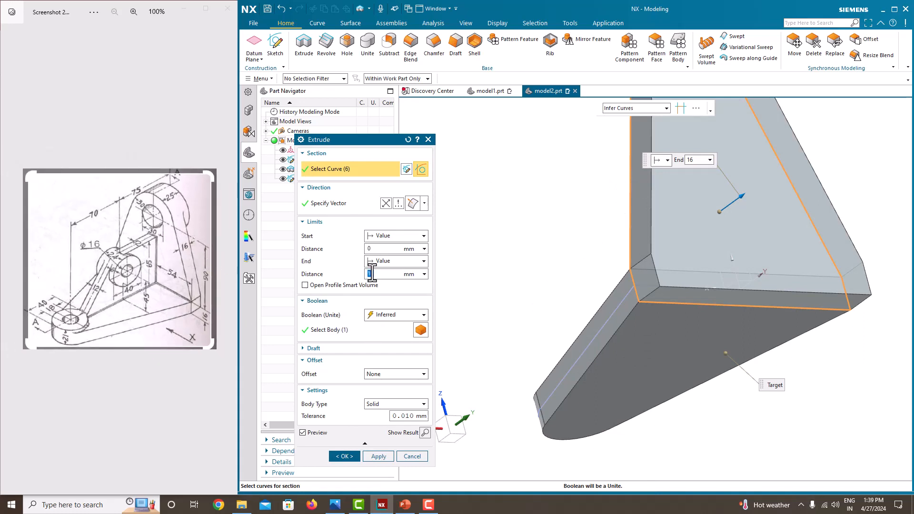
click(345, 456)
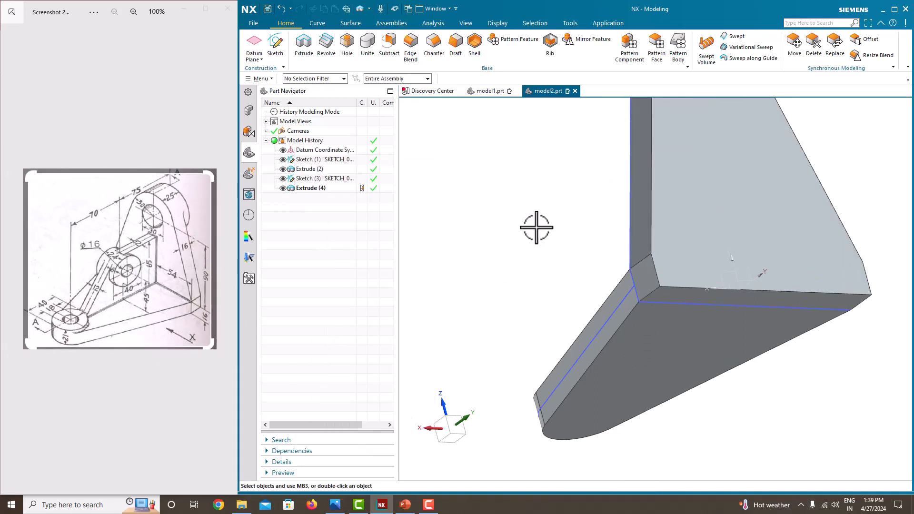
middle_drag(535, 229, 608, 228)
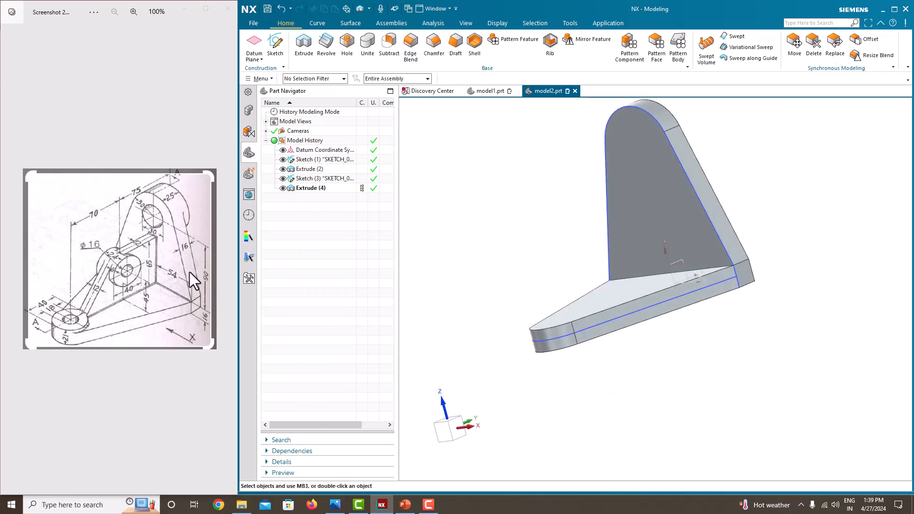
scroll(73, 342, up, 2)
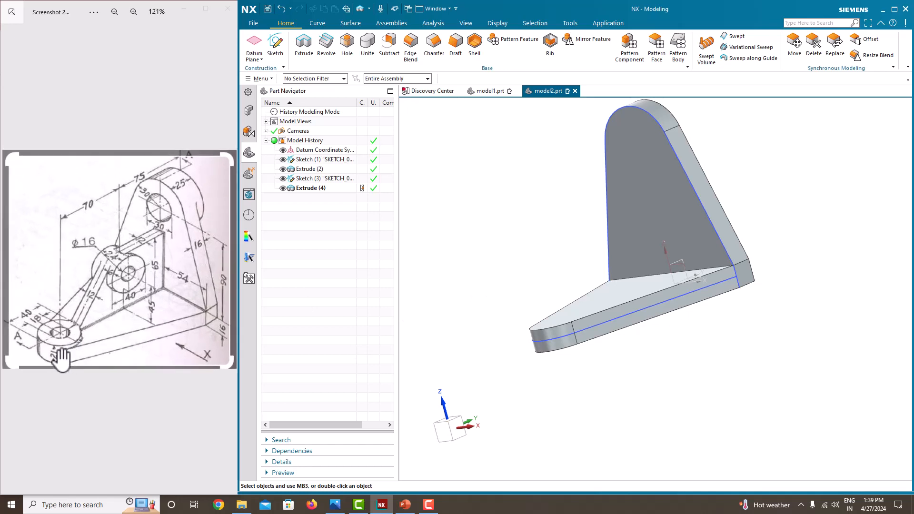
middle_drag(471, 269, 528, 274)
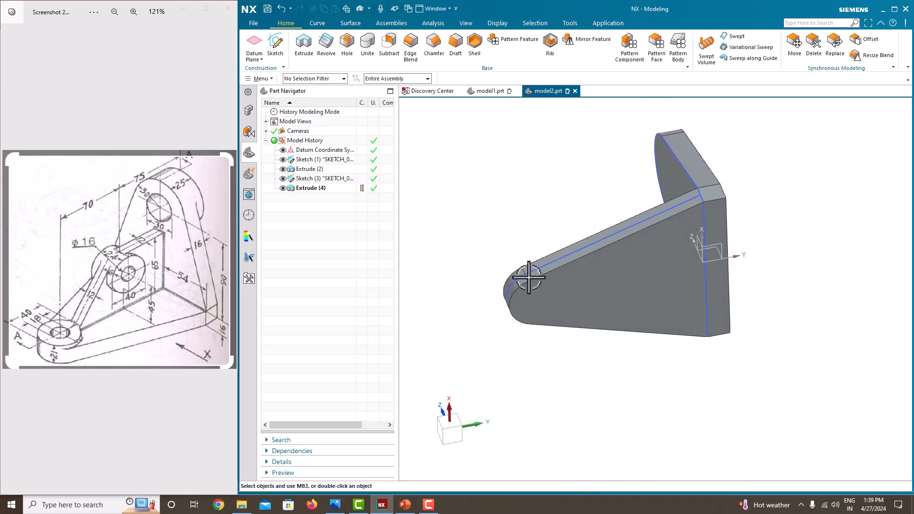
Start a new sketch on the base's flat face.
click(275, 47)
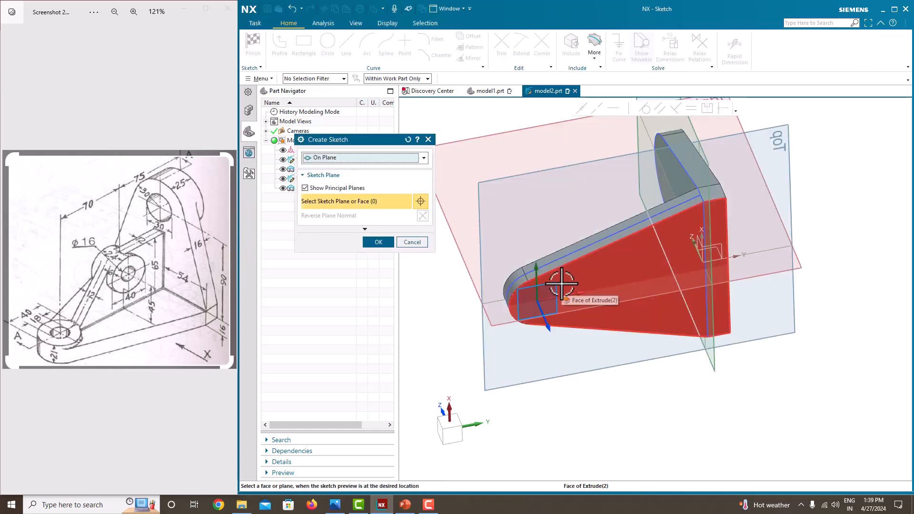
click(554, 285)
click(378, 242)
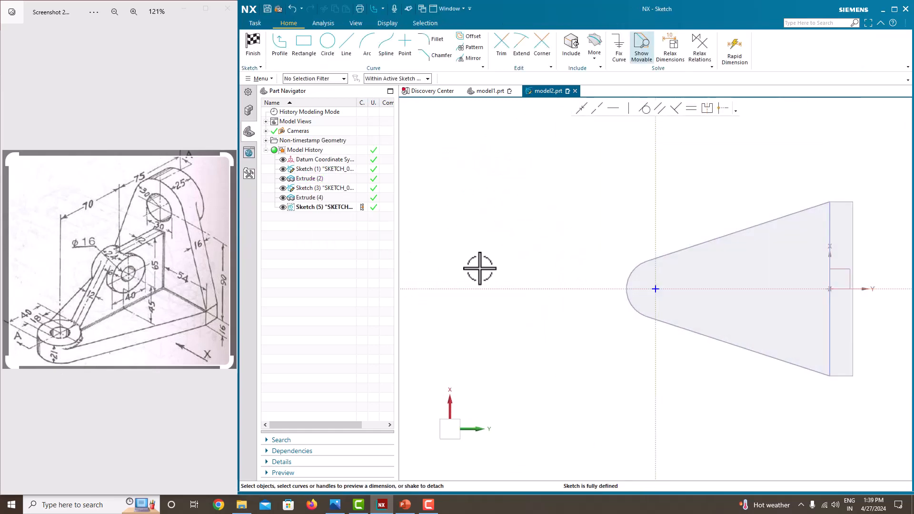
Draw a circle at the sketch origin tangent to the tapered edge and finish the sketch.
click(327, 48)
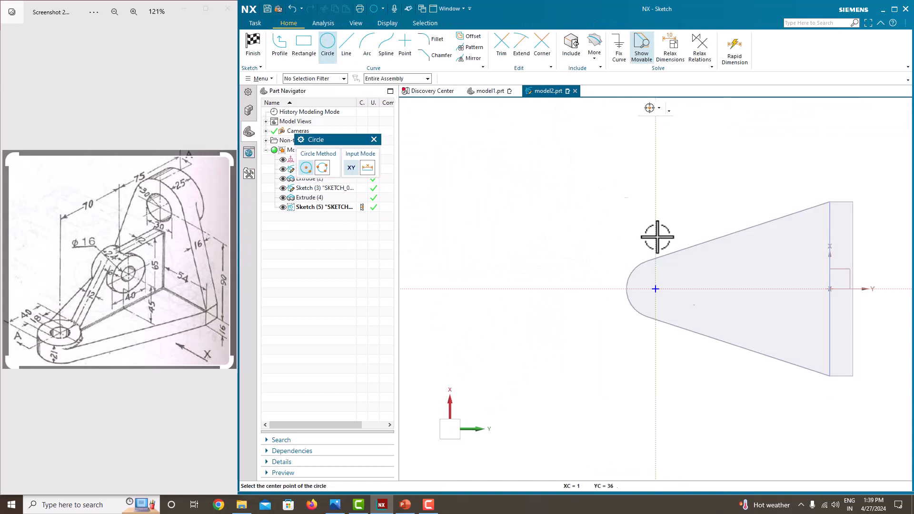
click(656, 289)
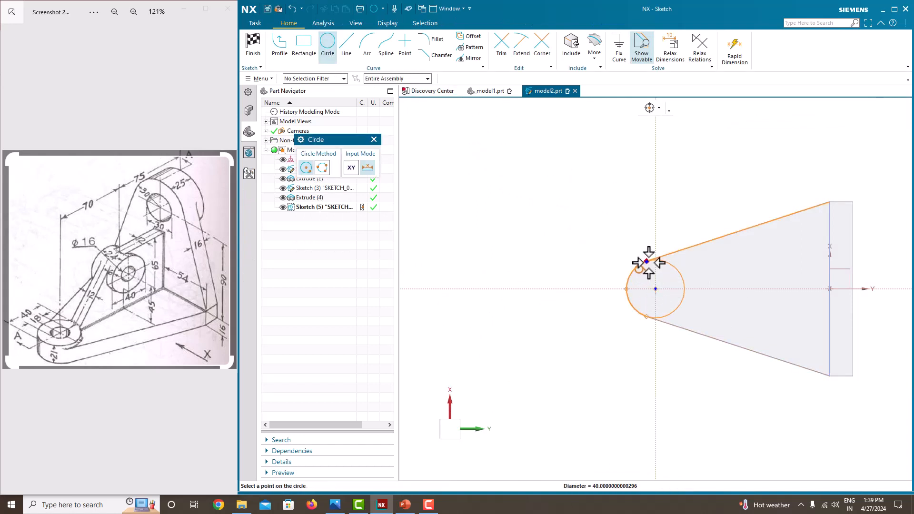
click(647, 262)
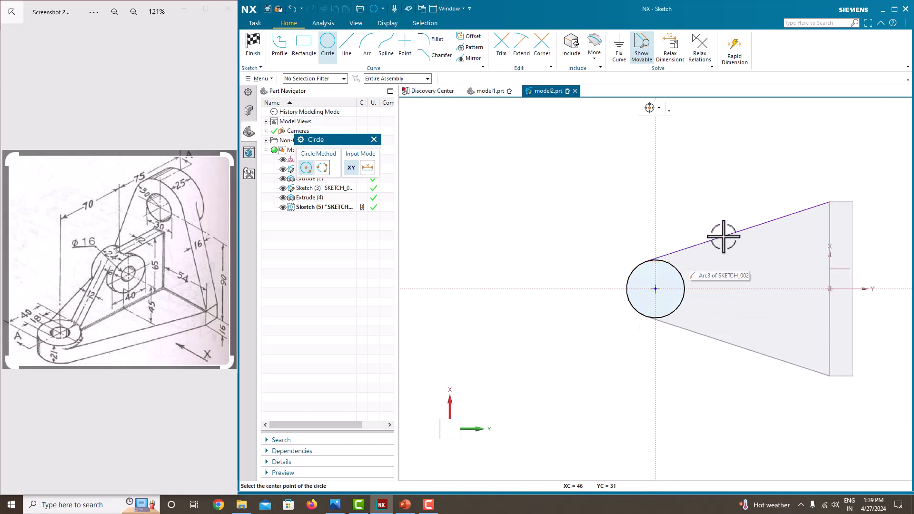
key(Escape)
right_click(701, 166)
click(712, 173)
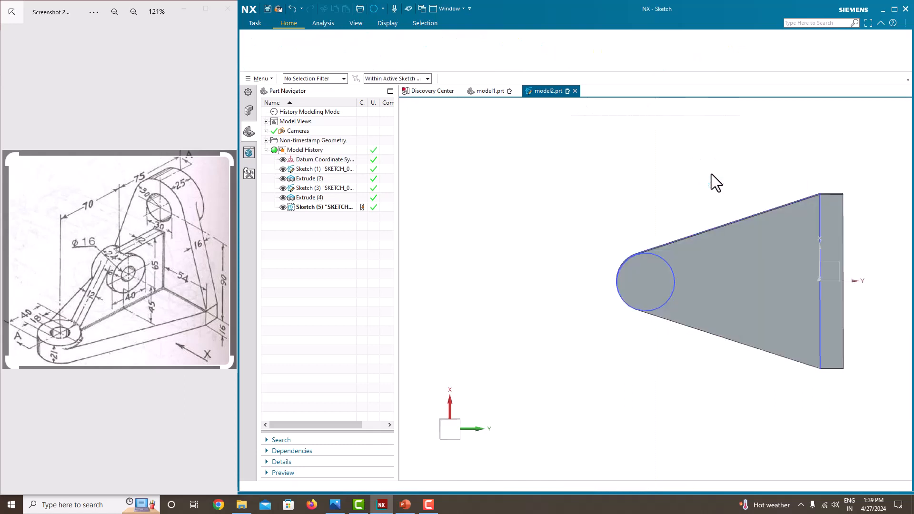
click(305, 52)
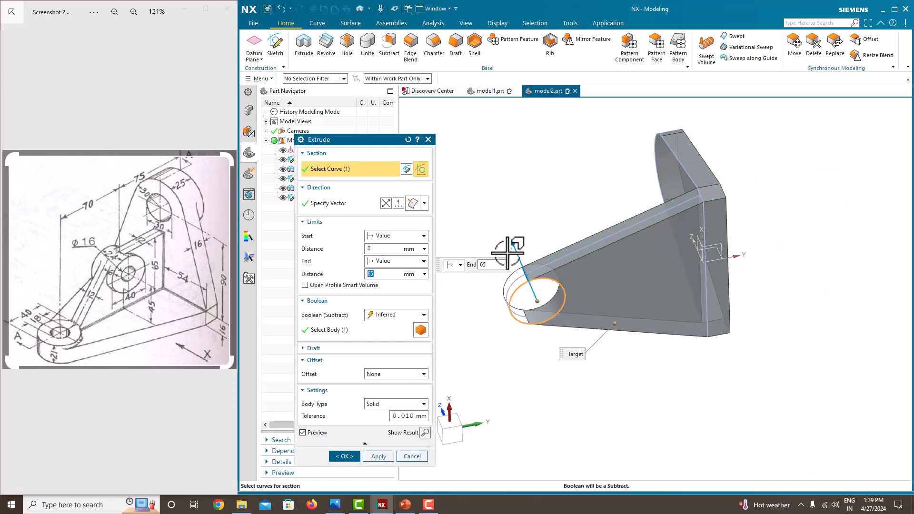
Extrude the circle 21 mm with Unite to form a boss on the base's rounded end.
click(419, 272)
click(381, 315)
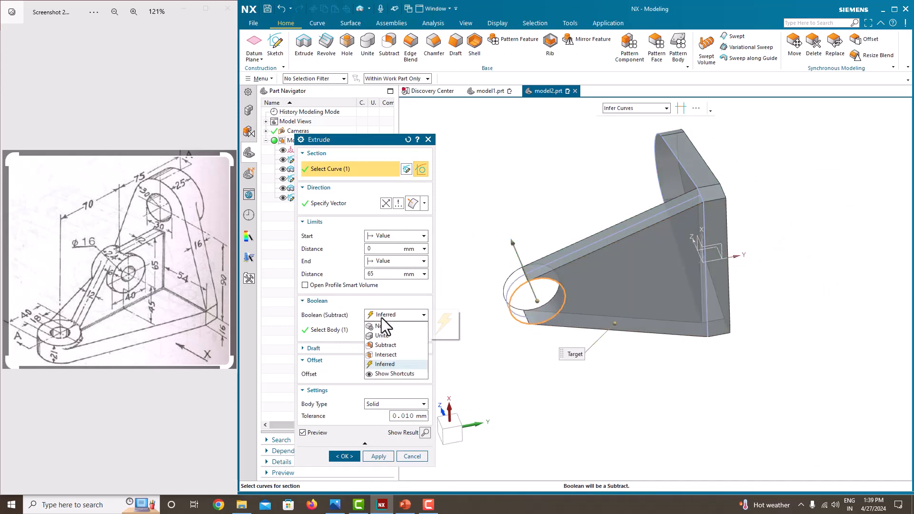
click(387, 344)
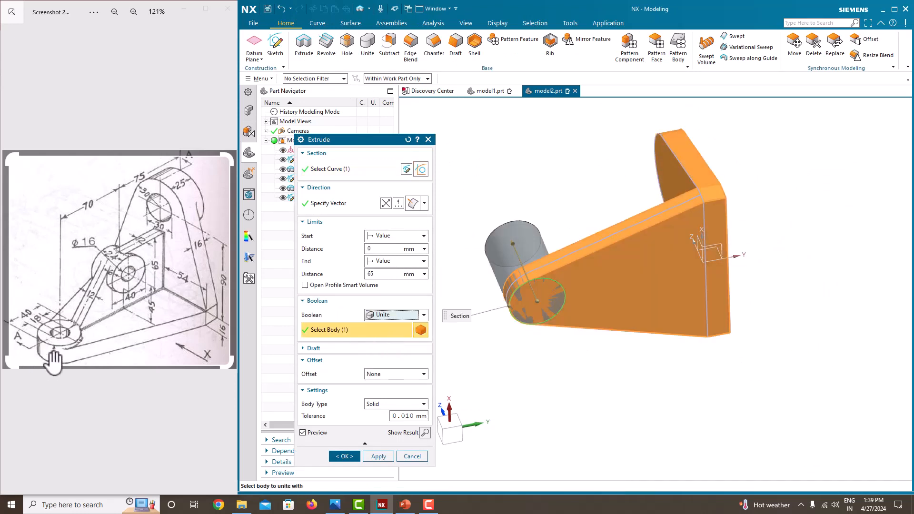
click(391, 274)
key(Return)
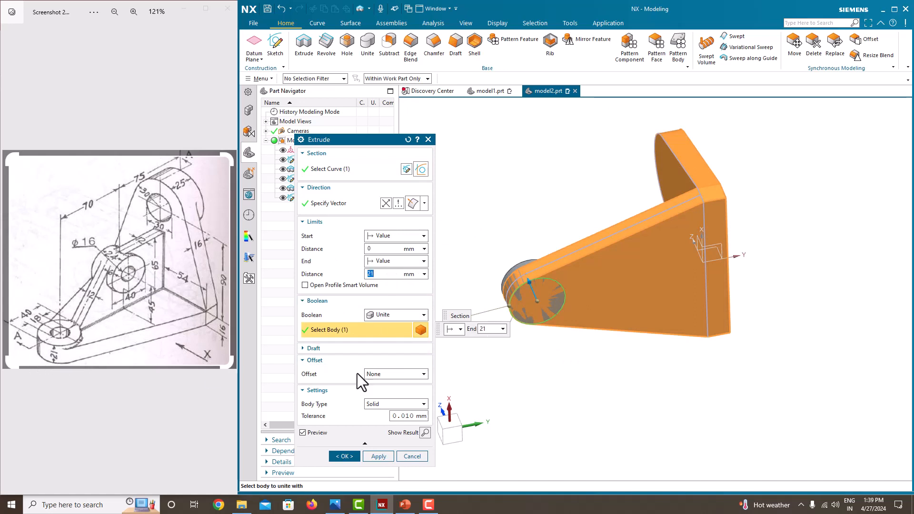
click(347, 457)
middle_drag(616, 194, 505, 285)
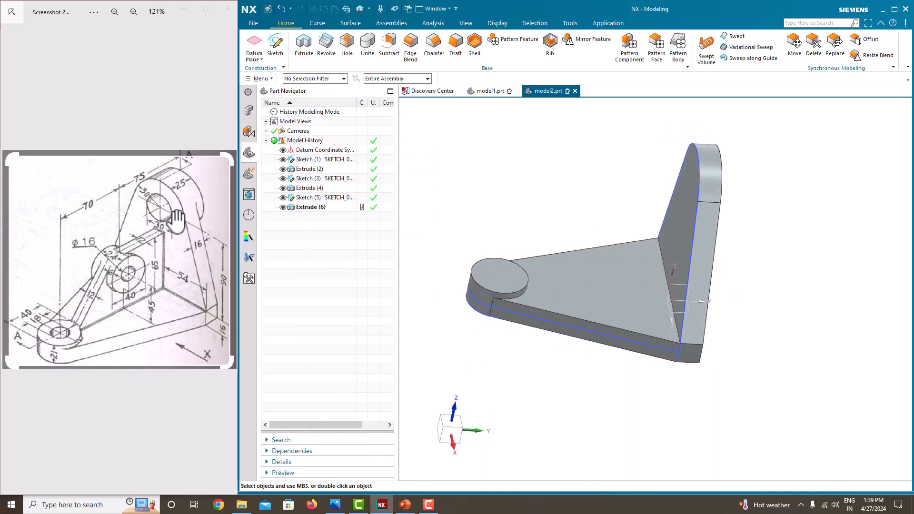
middle_drag(632, 255, 651, 259)
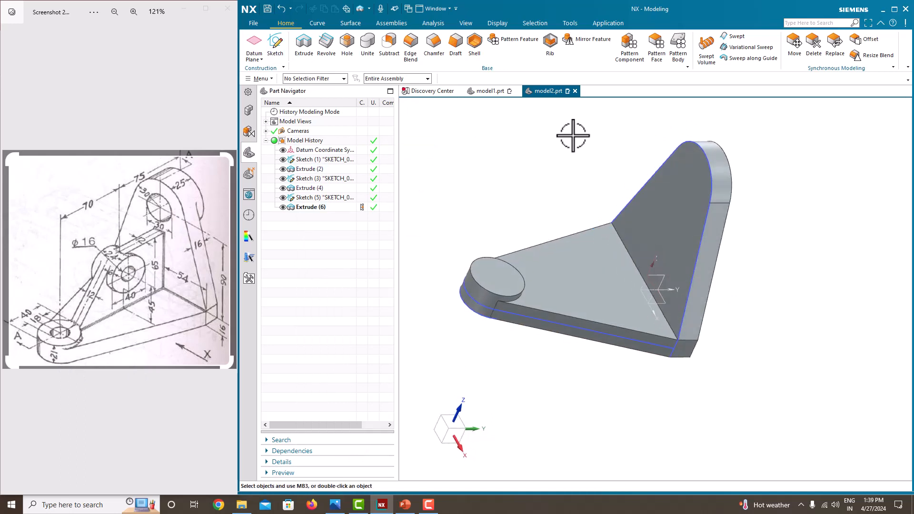
middle_drag(692, 200, 631, 146)
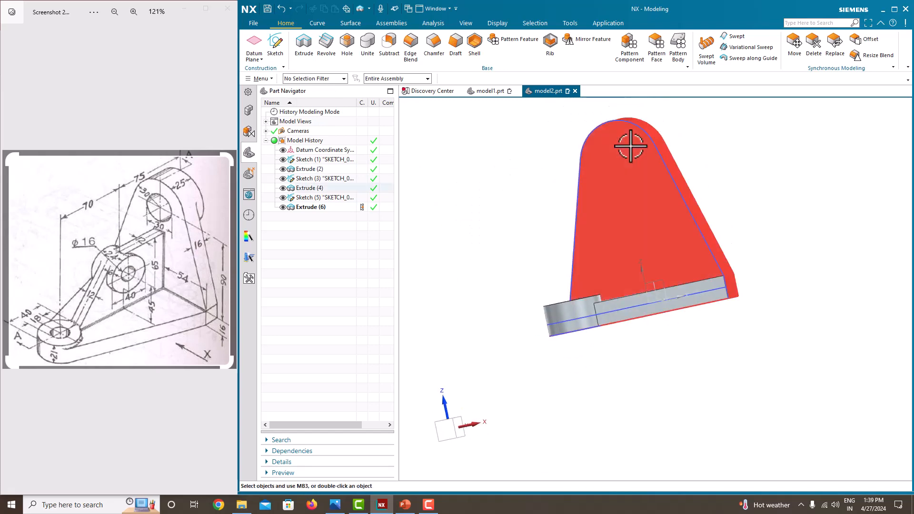
Start a new sketch on the upright's face.
click(281, 45)
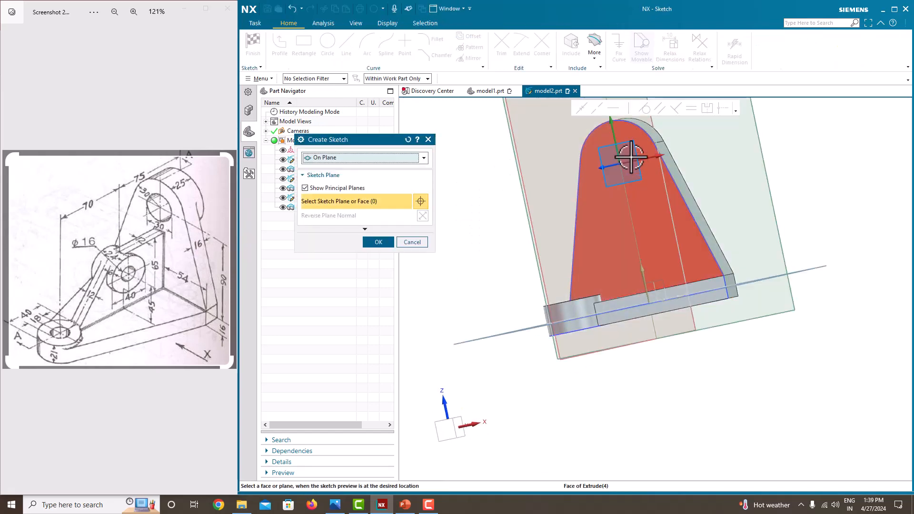
click(631, 157)
click(379, 242)
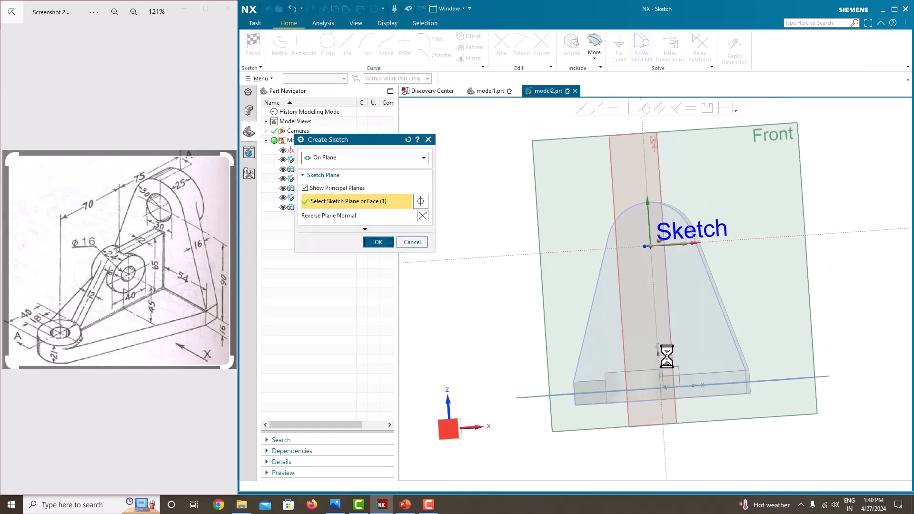
Draw a circle at the origin sized to the upright's rounded top and finish the sketch.
click(328, 46)
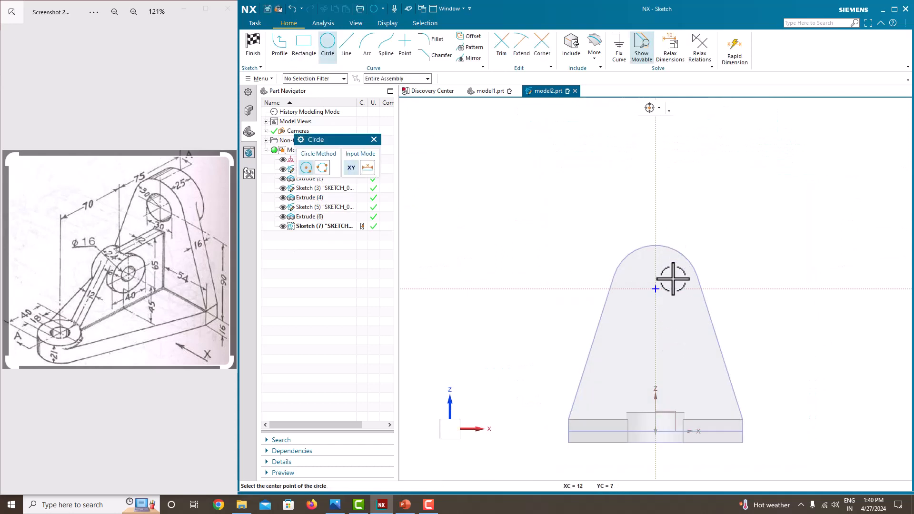
click(656, 289)
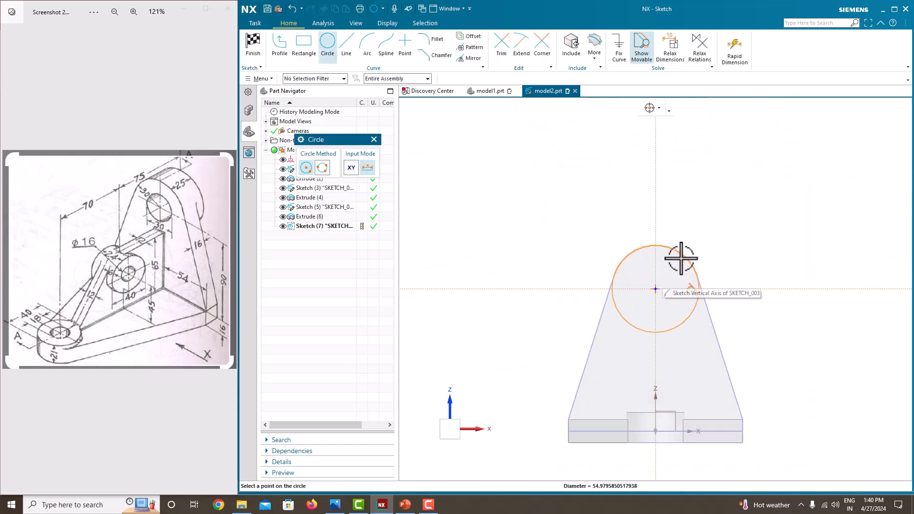
click(655, 245)
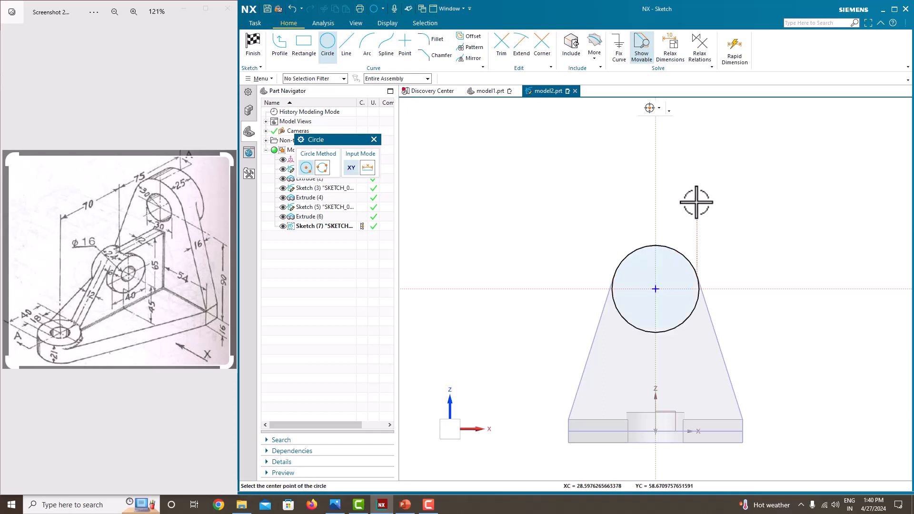
key(Escape)
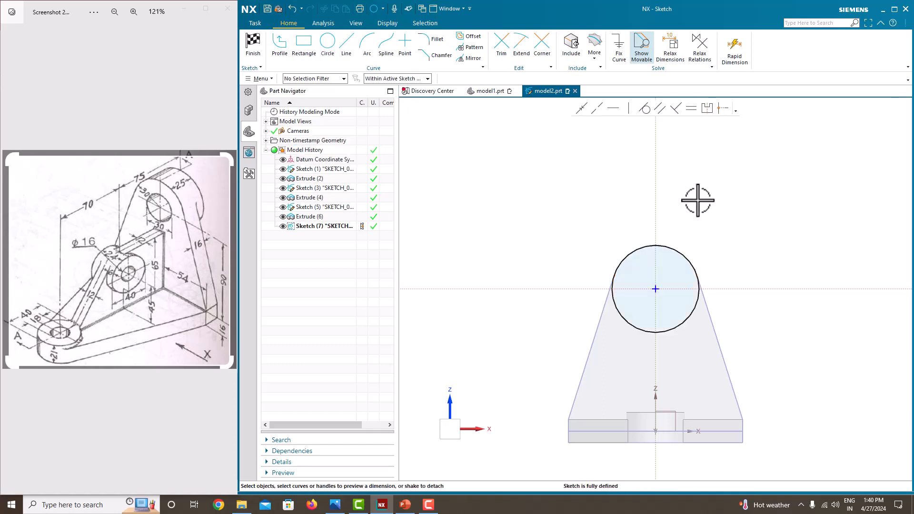
right_click(698, 200)
click(704, 207)
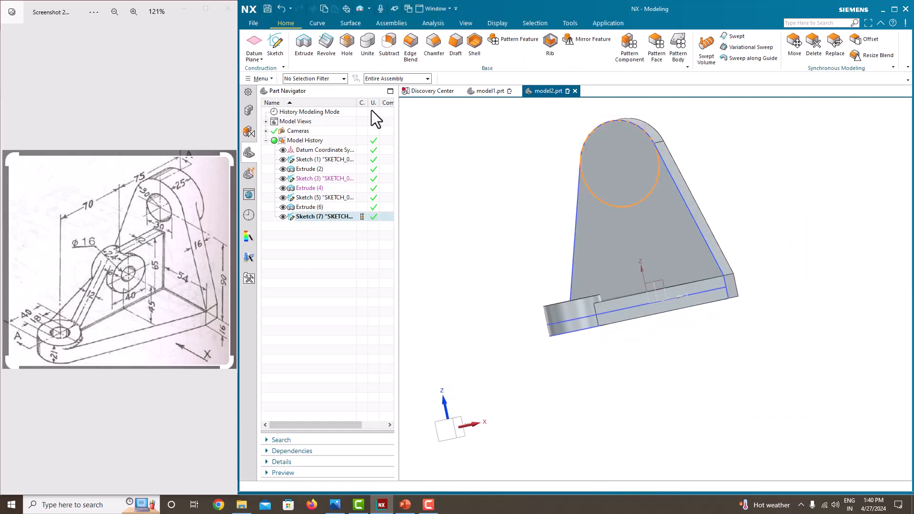
Extrude the upright's circle 25 mm into a boss united with the upright.
click(313, 50)
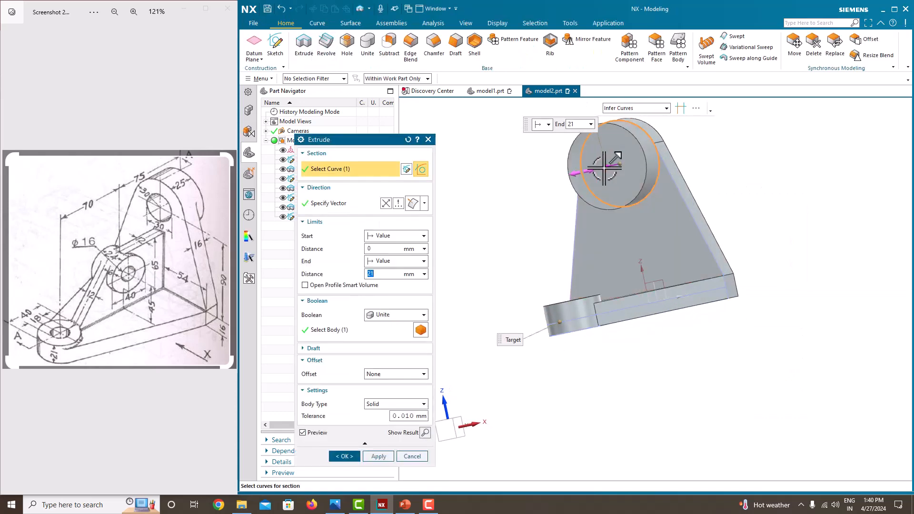
middle_drag(724, 200, 741, 231)
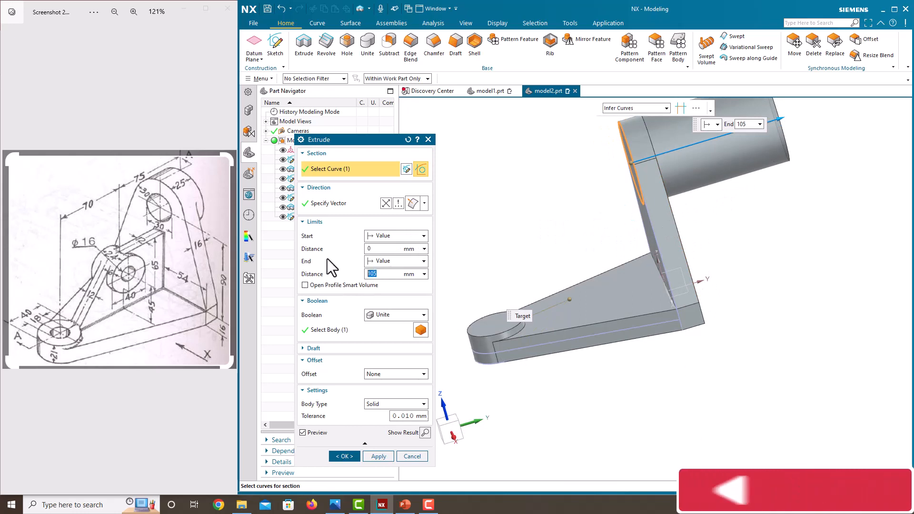
text(25)
click(343, 456)
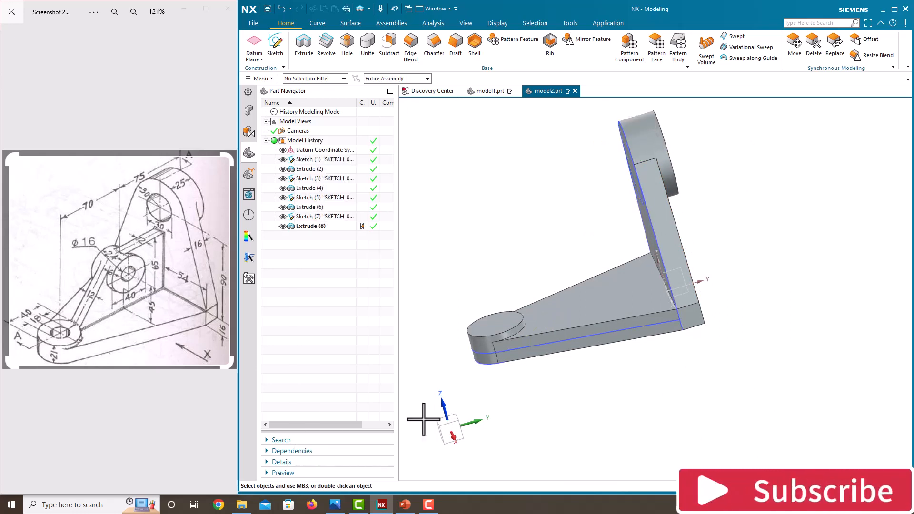
middle_drag(586, 339, 647, 230)
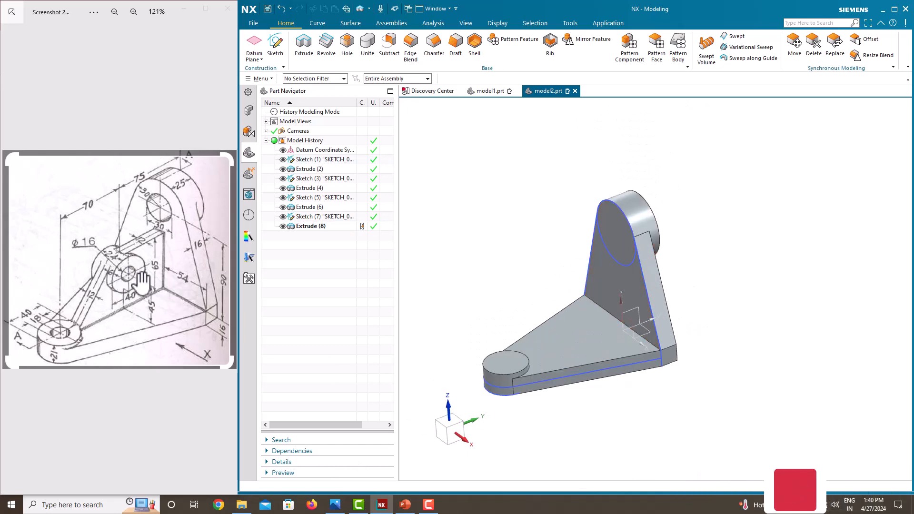
mouse_move(614, 276)
middle_down()
mouse_move(572, 260)
mouse_move(622, 254)
mouse_move(629, 271)
middle_up()
Start a new sketch on the Right datum plane.
click(284, 48)
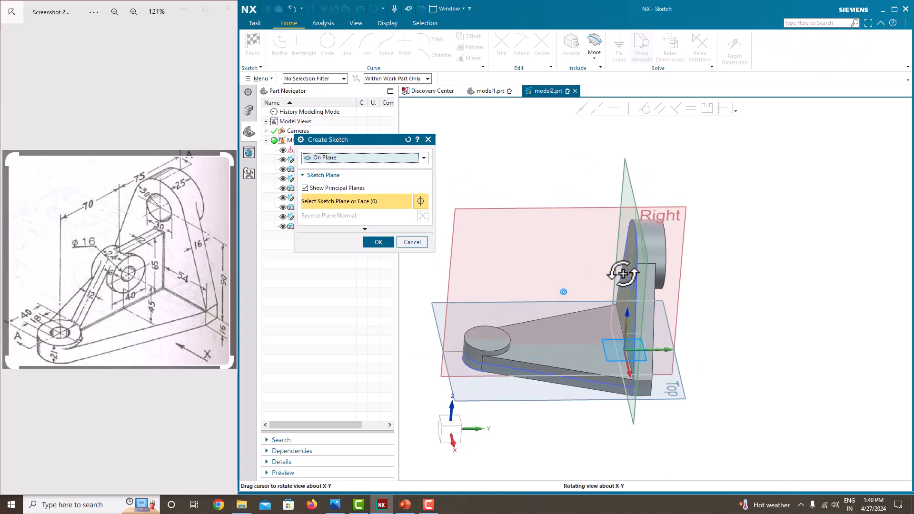
click(665, 208)
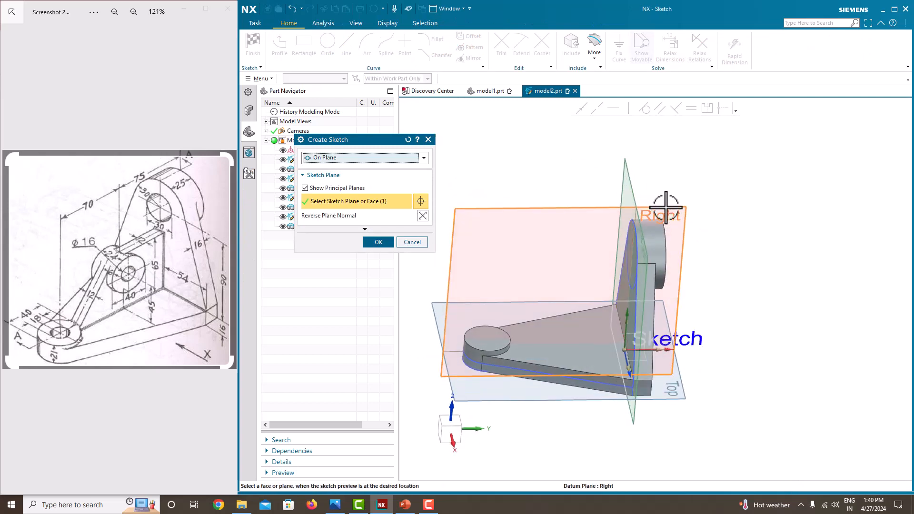
click(378, 242)
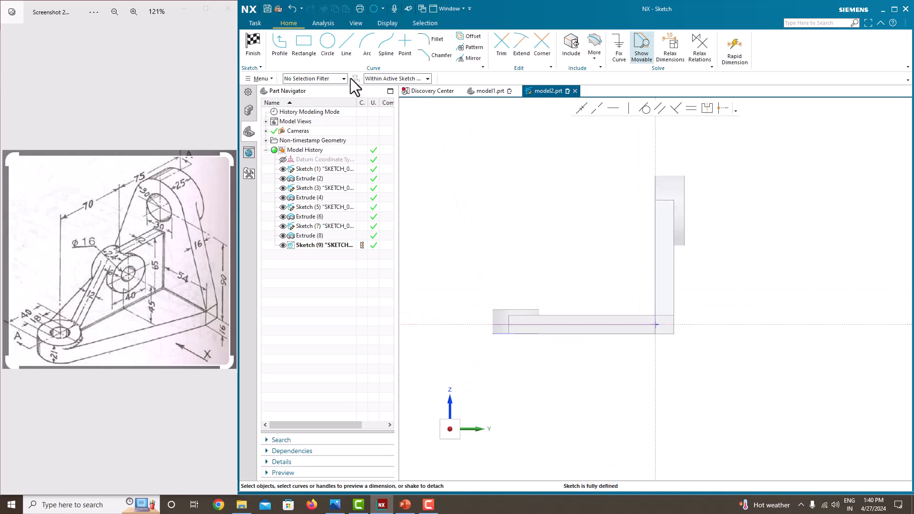
Draw a circle beside the upright and dimension it to Ø40, accepting the sketch scaling.
click(328, 44)
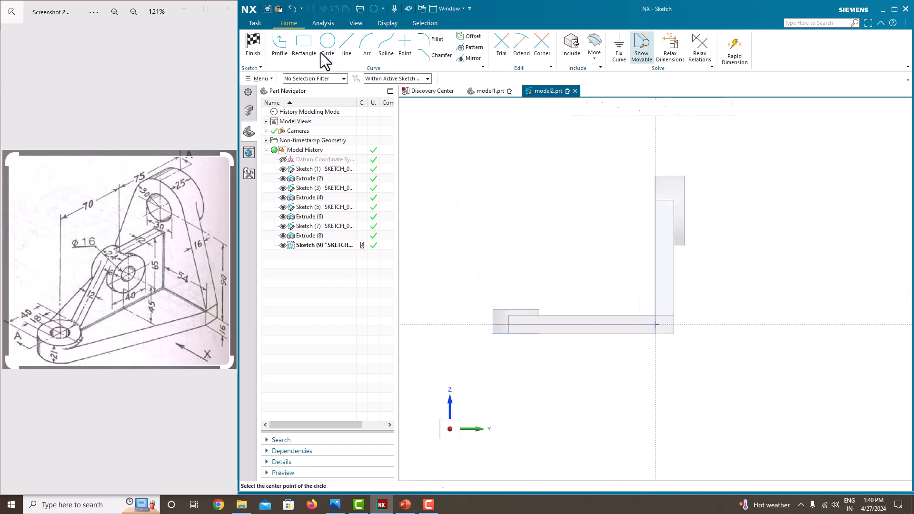
click(589, 250)
click(564, 223)
key(Escape)
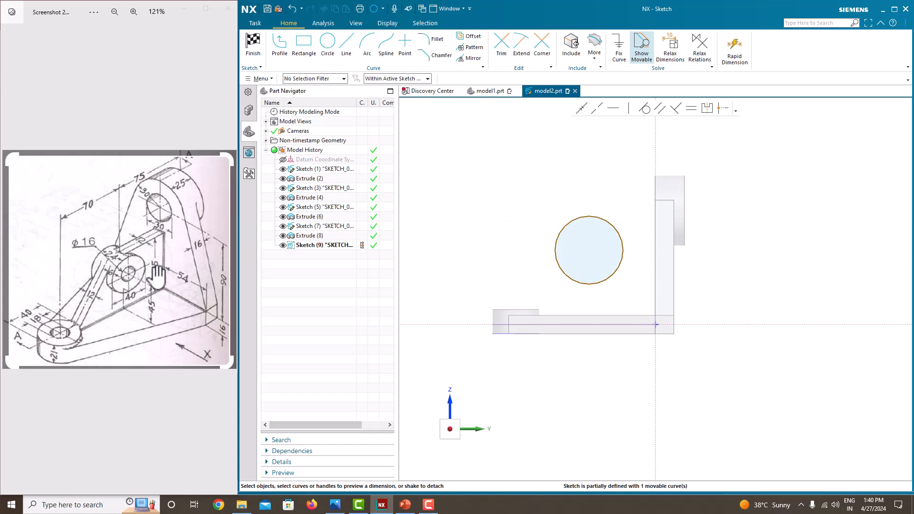
scroll(157, 277, up, 5)
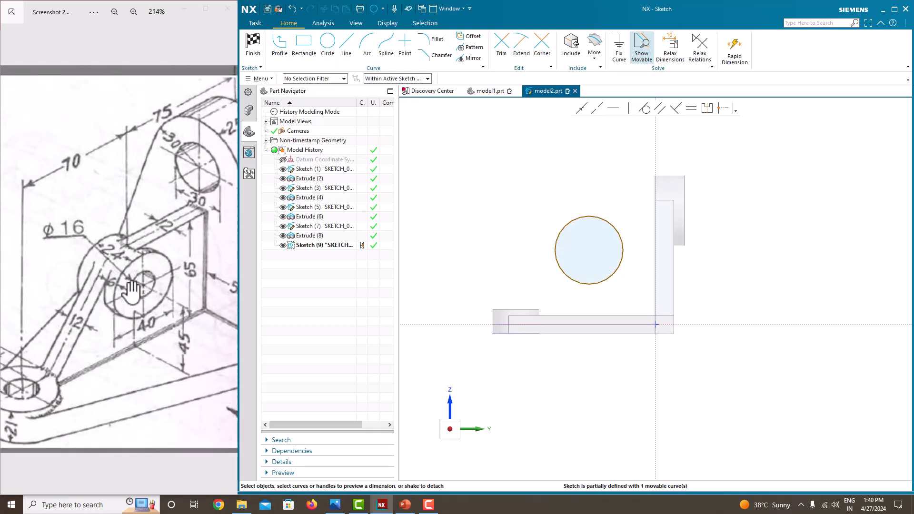
click(574, 230)
click(646, 229)
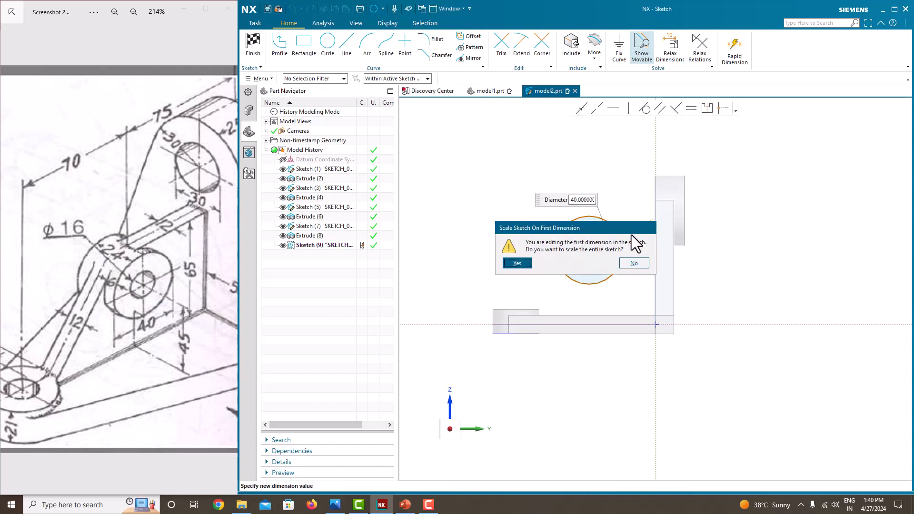
click(523, 263)
click(581, 261)
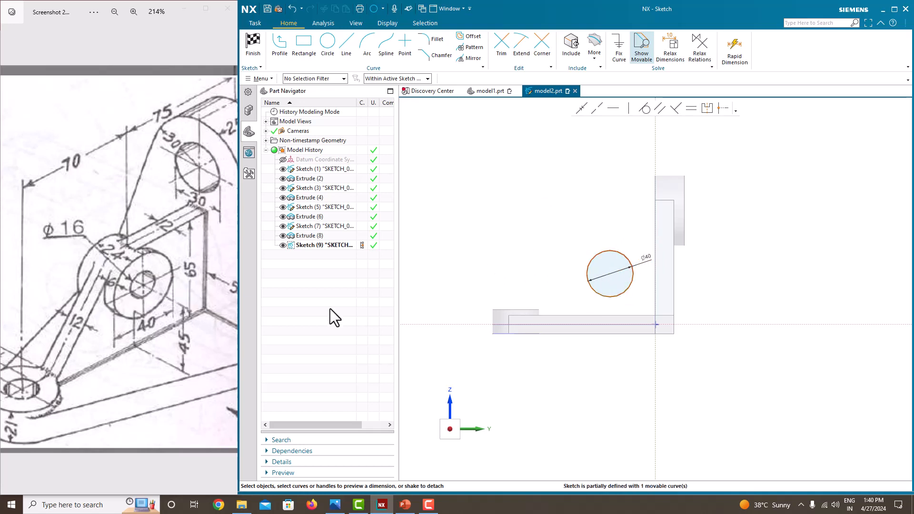
Drag the Ø40 circle up and left and set the selection scope to Entire Assembly.
mouse_move(618, 255)
mouse_down()
mouse_move(593, 248)
mouse_move(568, 265)
mouse_up()
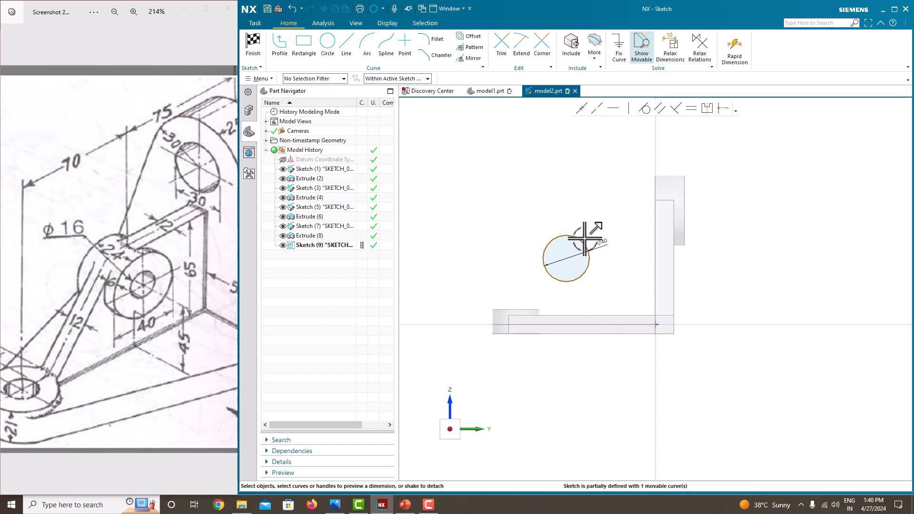
click(566, 259)
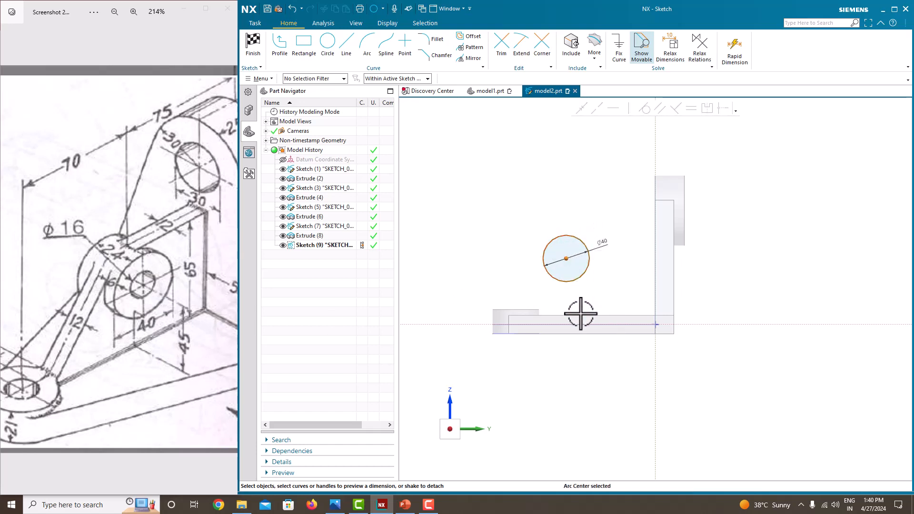
click(390, 77)
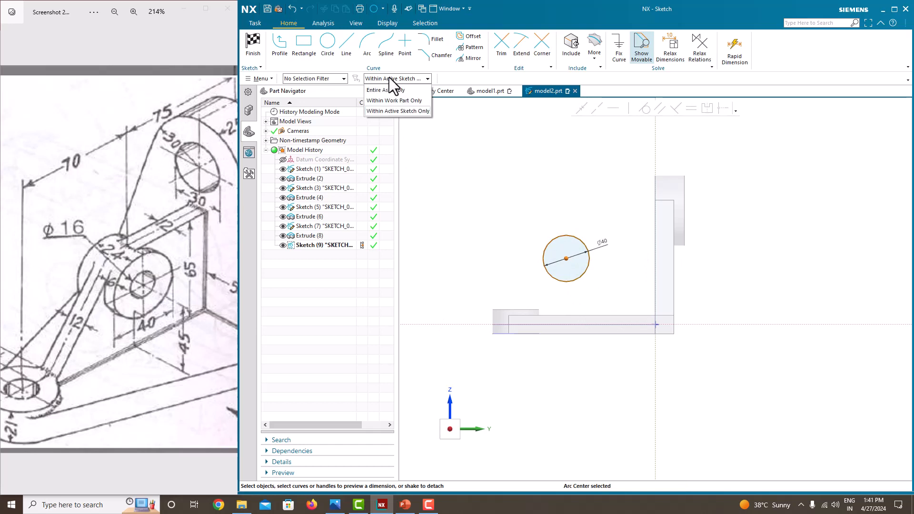
click(388, 85)
Dimension the circle's centre 45 above the base edge.
click(580, 316)
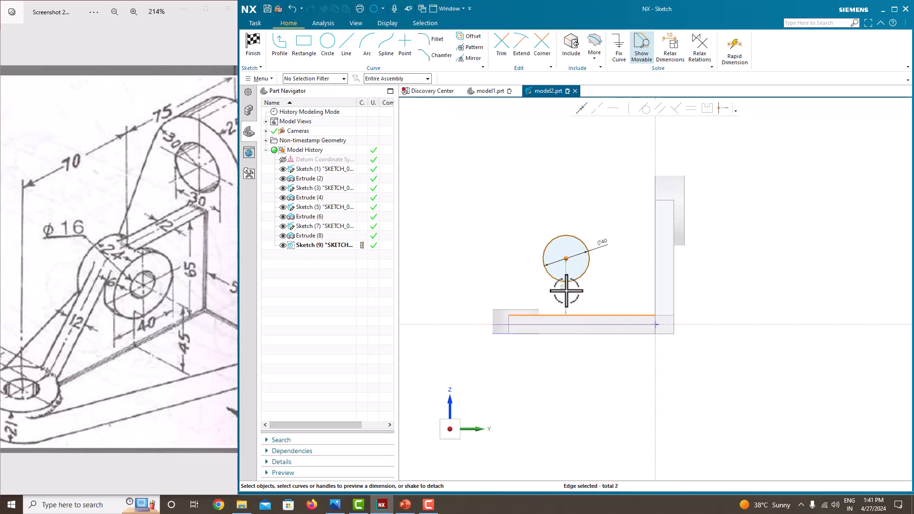
click(605, 288)
text(4)
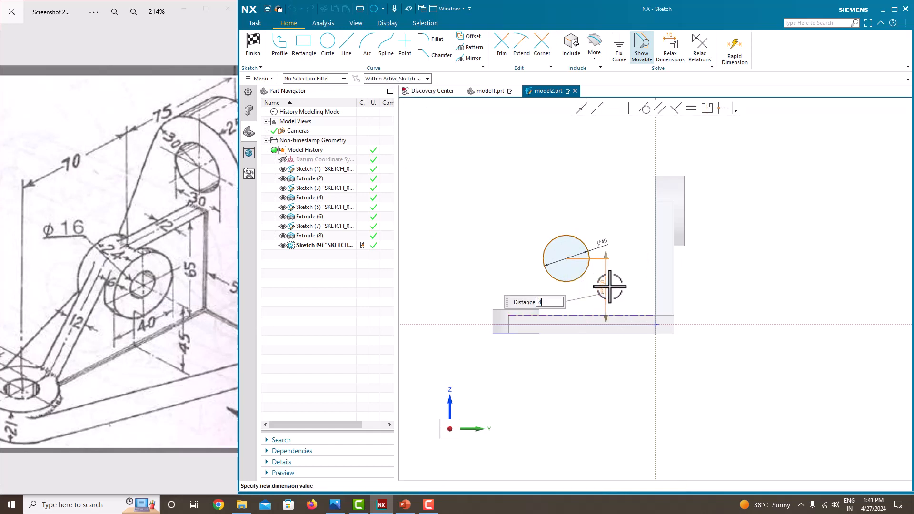
text(5)
key(Return)
middle_click(613, 277)
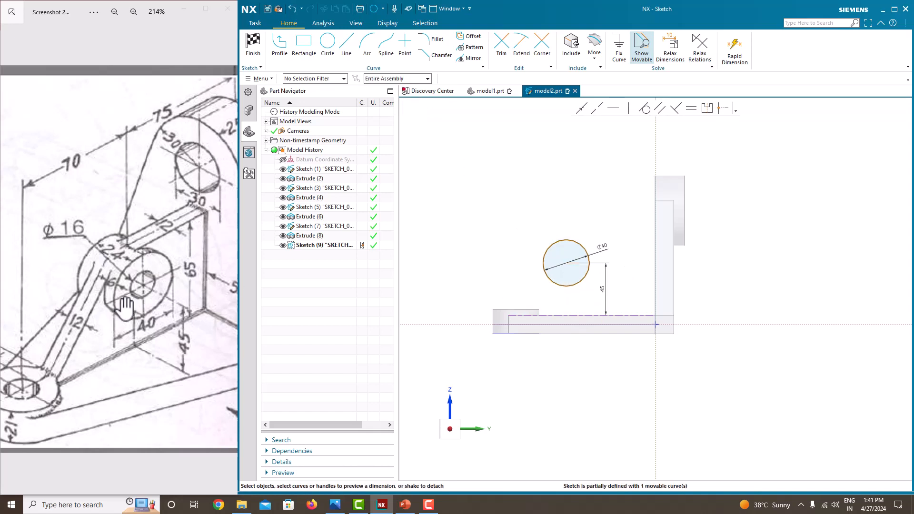
scroll(120, 309, down, 3)
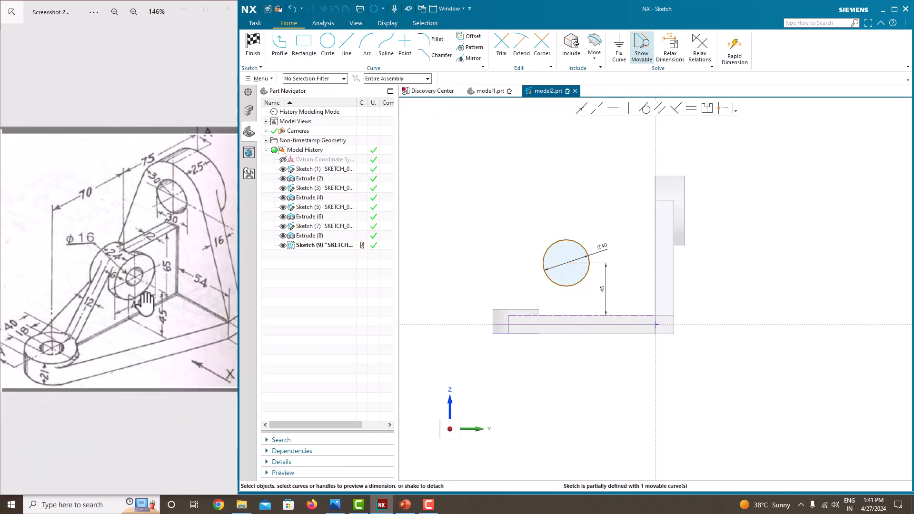
scroll(121, 310, up, 2)
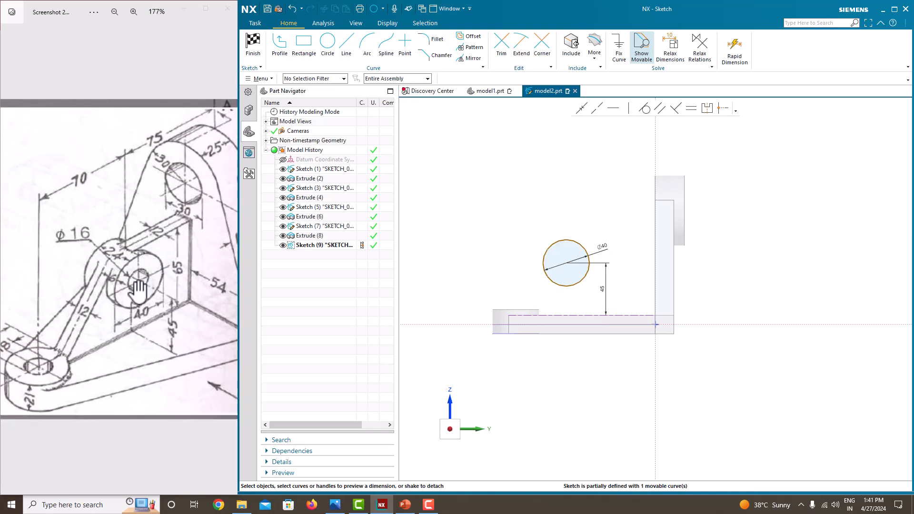
scroll(138, 290, down, 2)
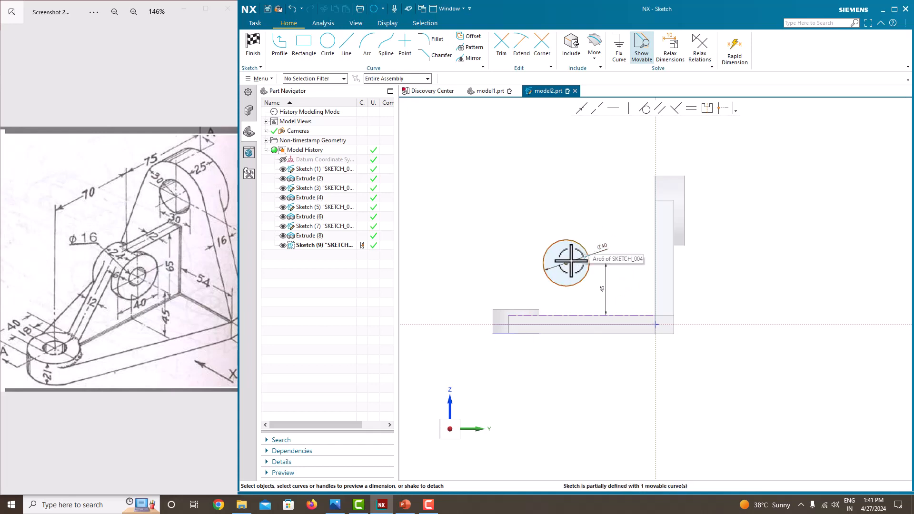
Dimension the circle's centre 50 from the upright's vertical edge.
click(653, 269)
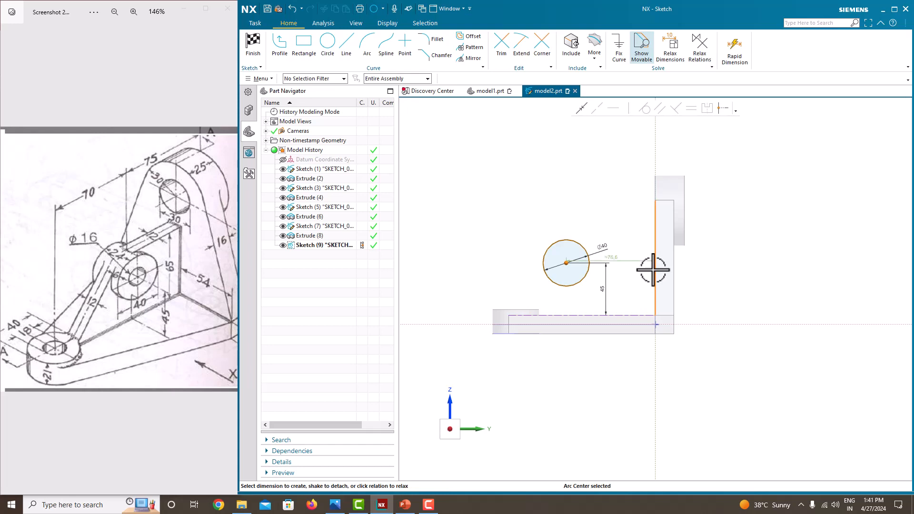
click(619, 261)
key(Return)
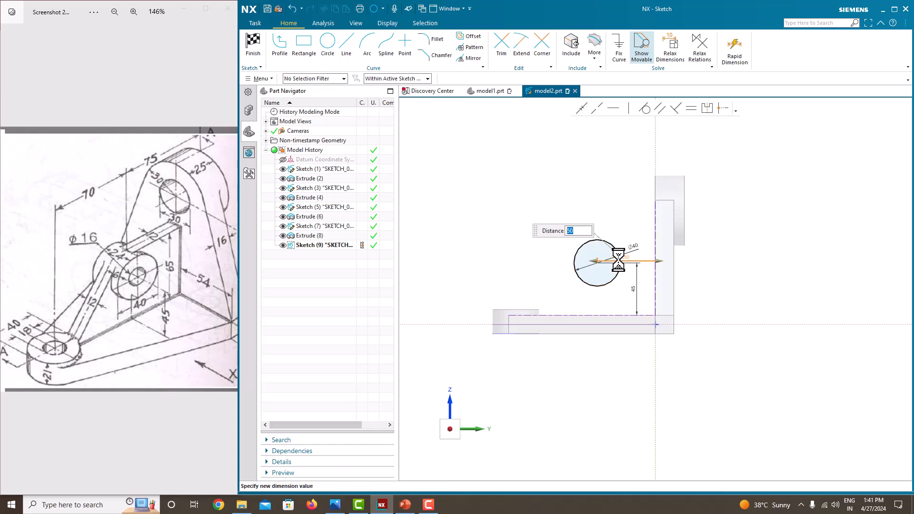
click(491, 223)
scroll(639, 276, up, 3)
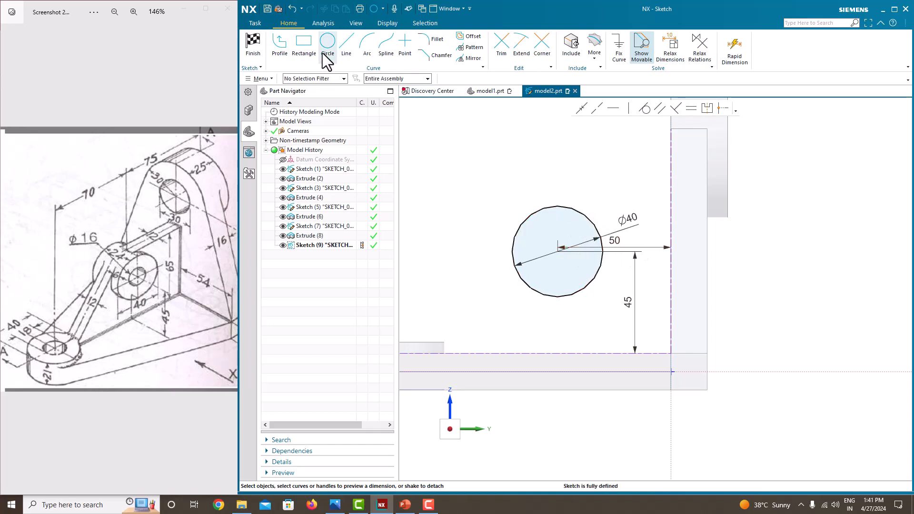
Draw a top line from the circle to the upright, tangent to the circle and horizontal.
click(341, 54)
click(281, 48)
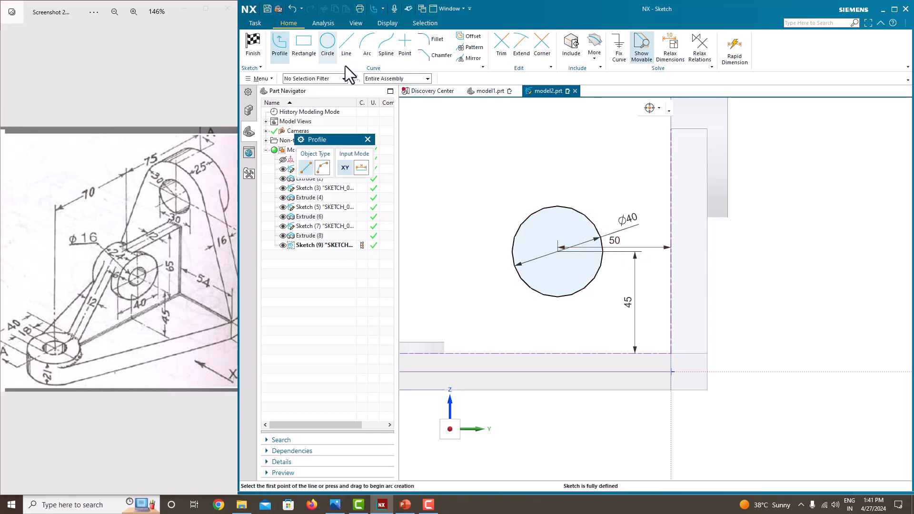
click(558, 206)
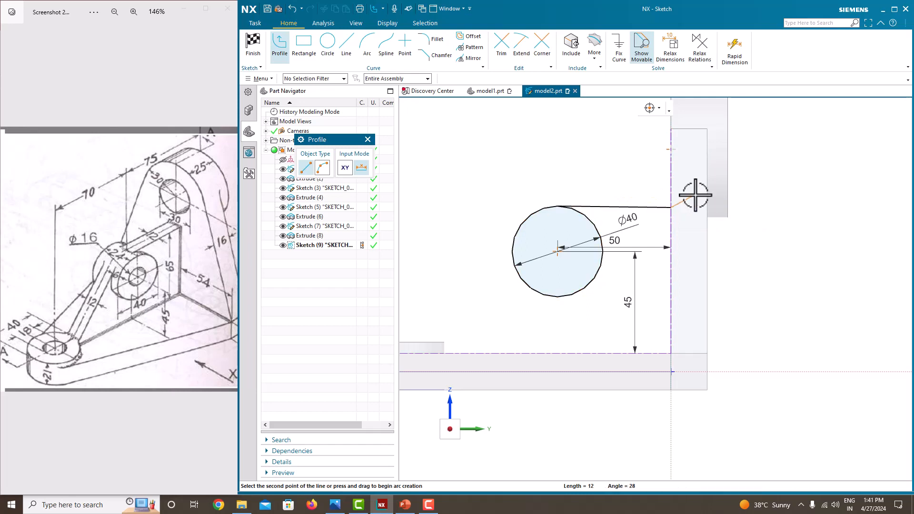
click(671, 208)
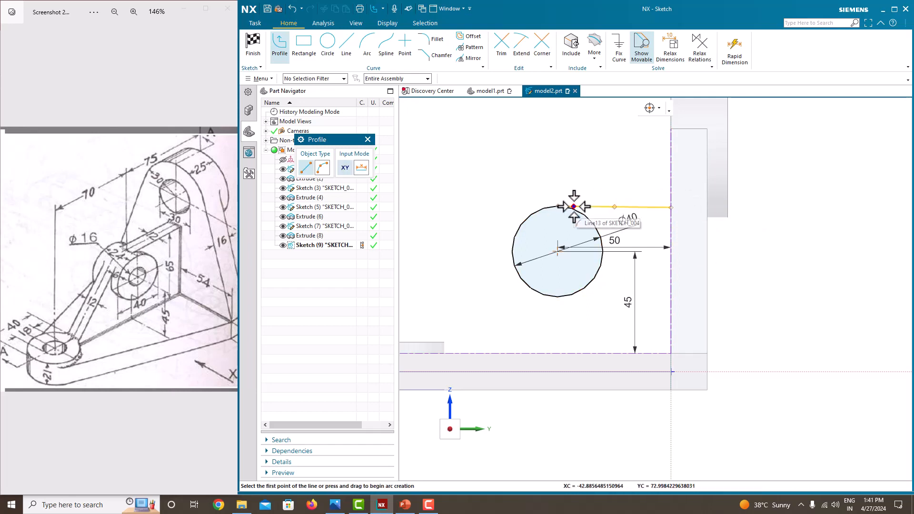
scroll(575, 207, up, 3)
key(Escape)
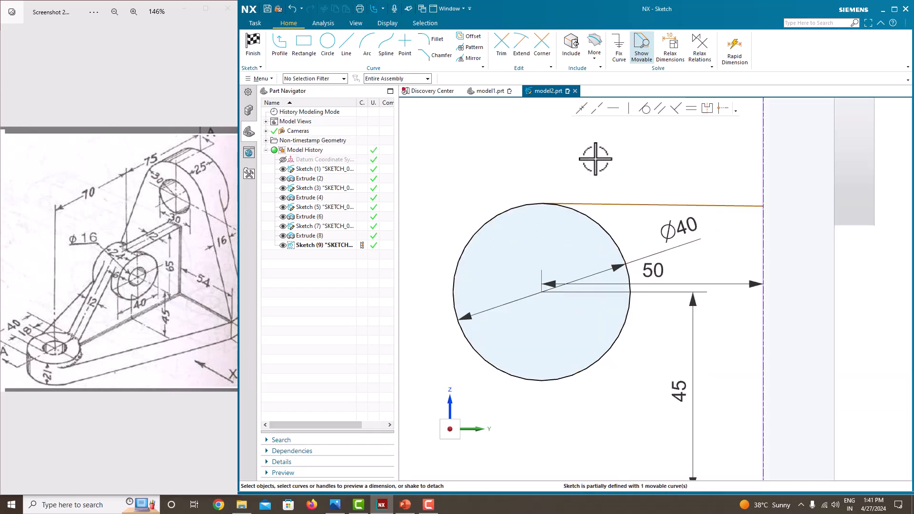
click(590, 205)
click(589, 215)
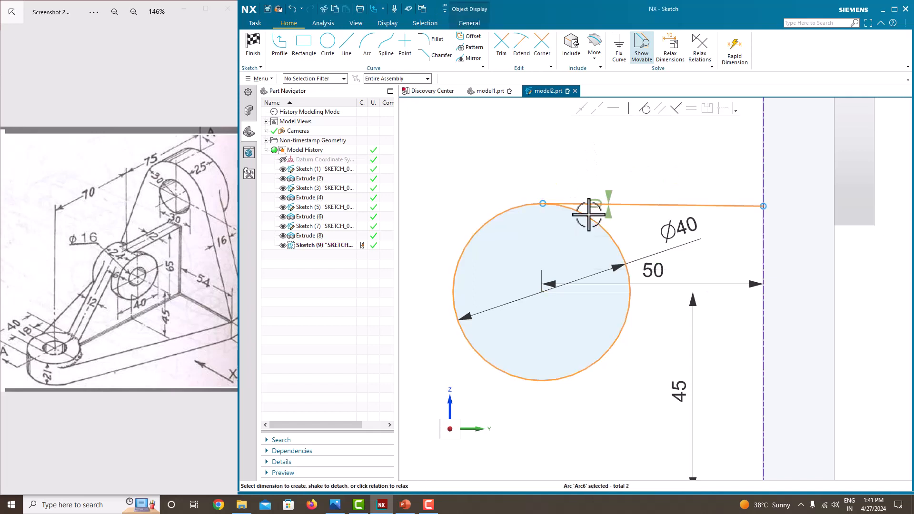
click(645, 109)
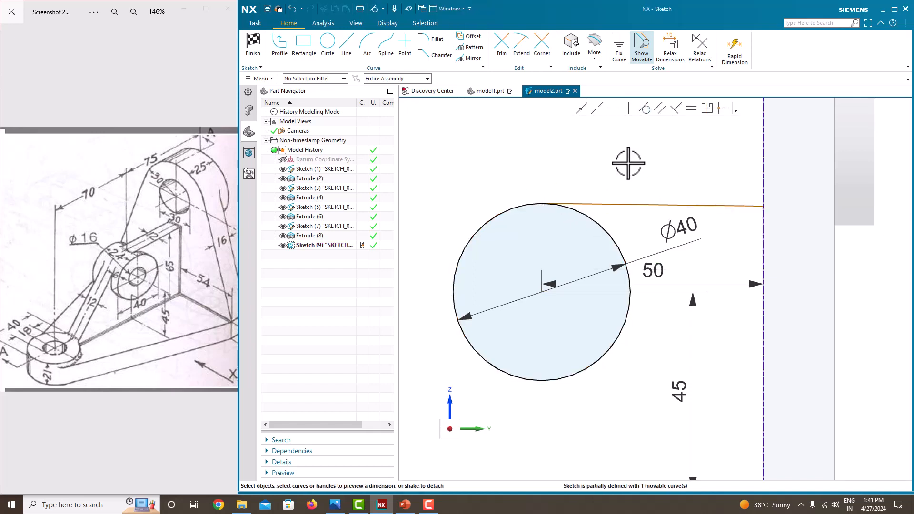
click(645, 205)
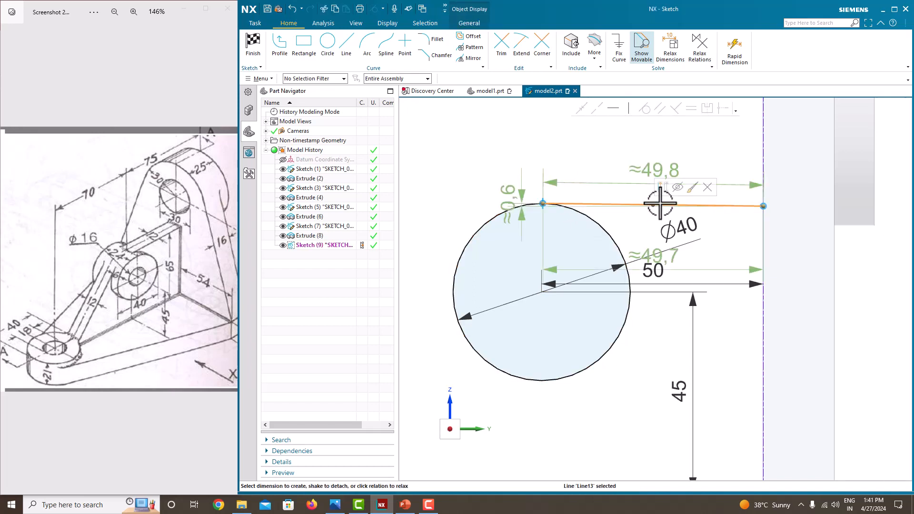
click(615, 108)
scroll(524, 241, down, 4)
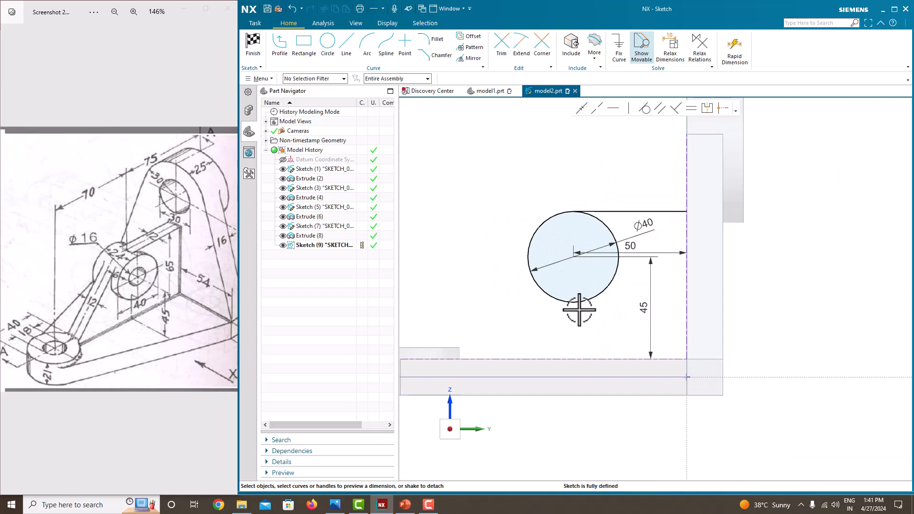
Draw a vertical line from the circle's left side down to the base's top edge.
click(281, 59)
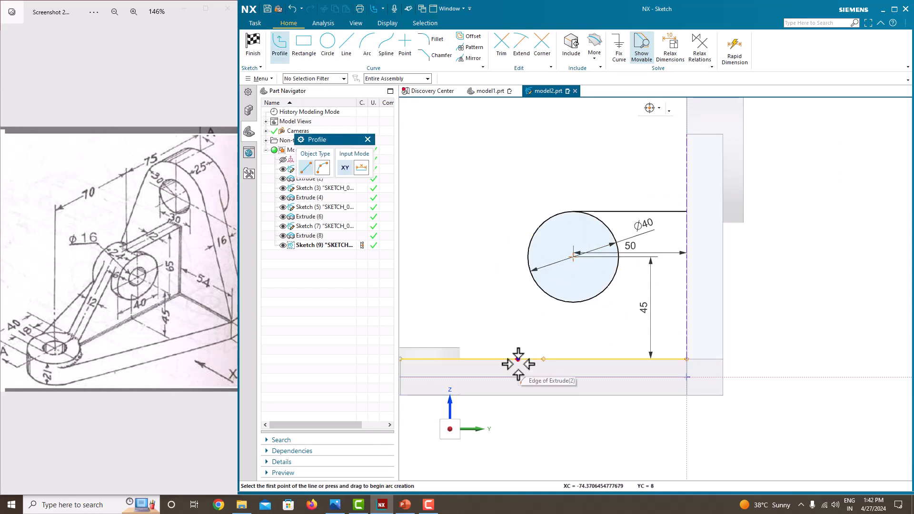
click(528, 257)
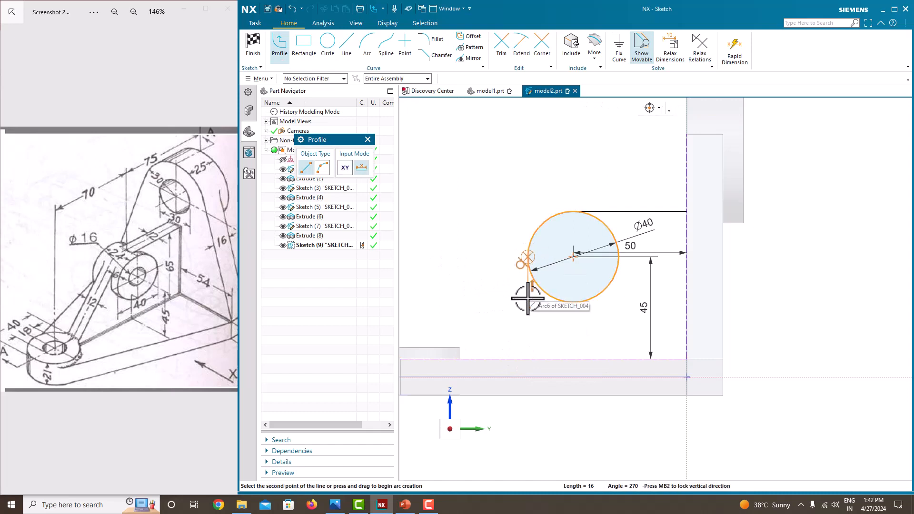
click(528, 359)
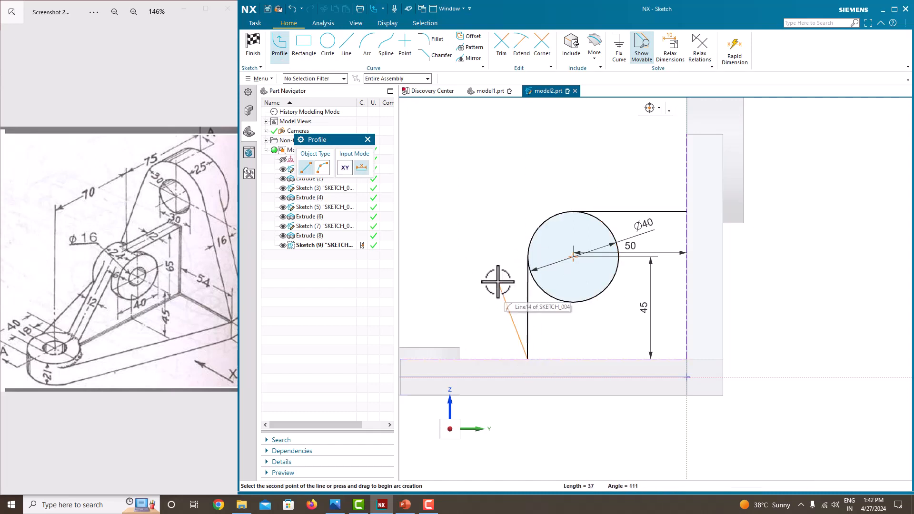
middle_click(498, 282)
middle_click(498, 282)
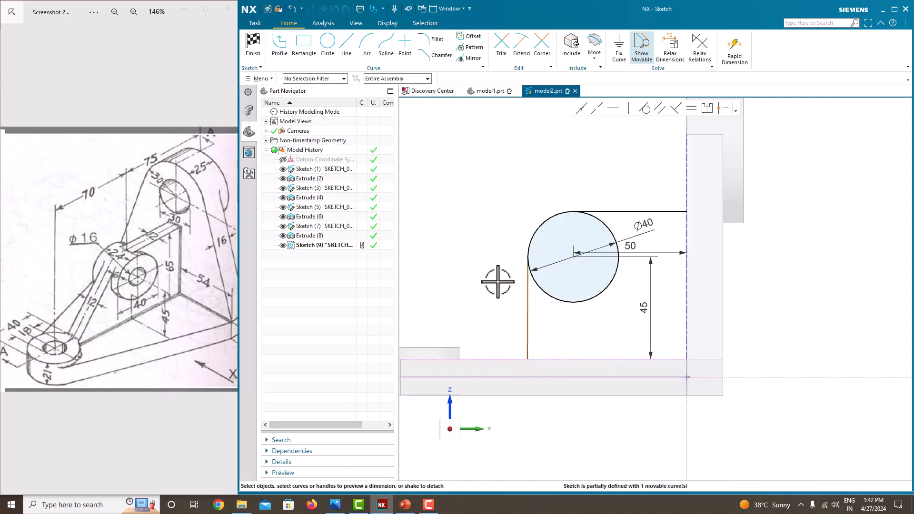
click(527, 313)
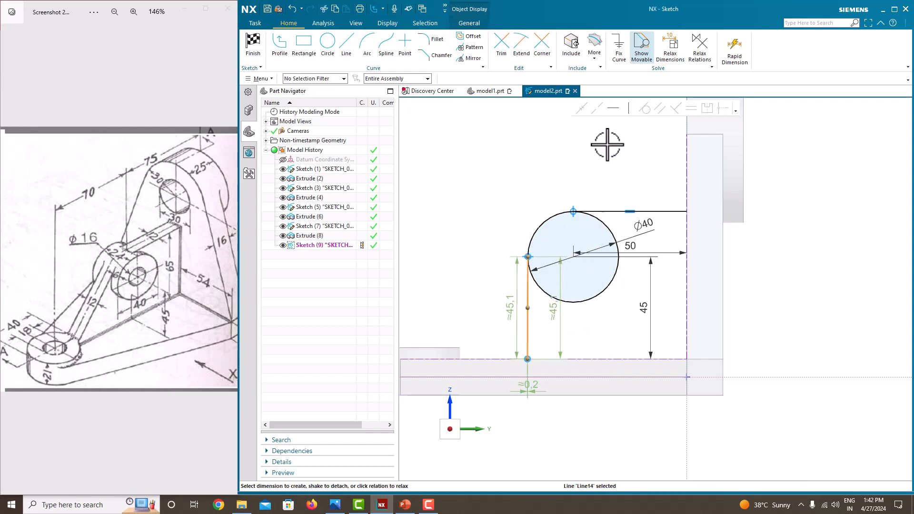
click(629, 110)
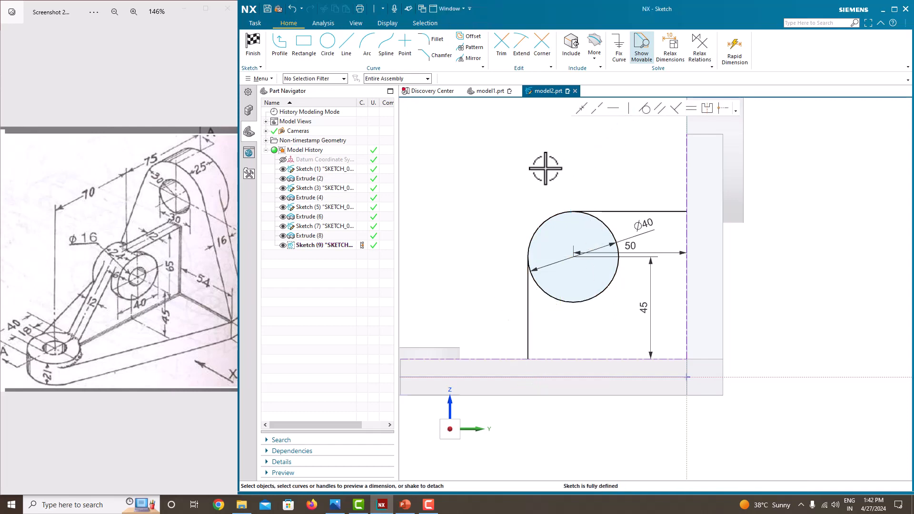
Draw the bottom line along the base to the upright and close the outline at the top-right corner.
click(280, 43)
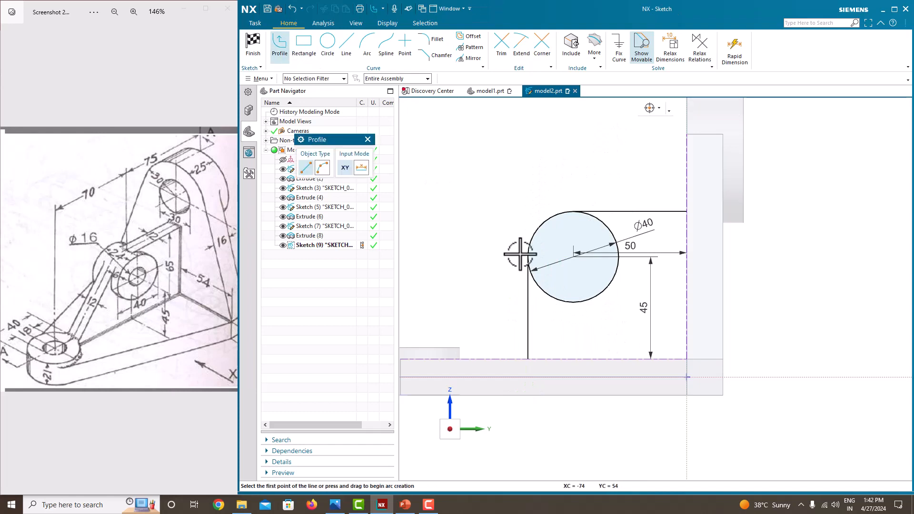
click(528, 361)
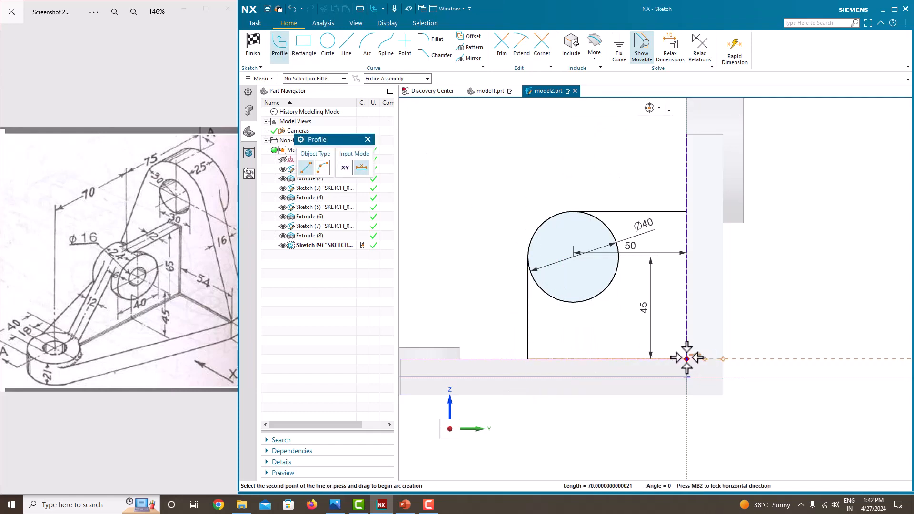
click(686, 358)
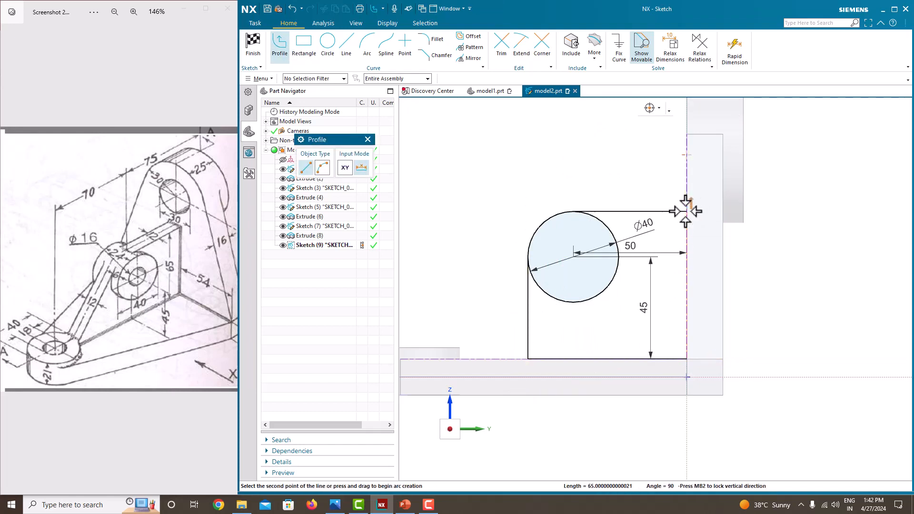
click(689, 212)
key(Escape)
key(Escape)
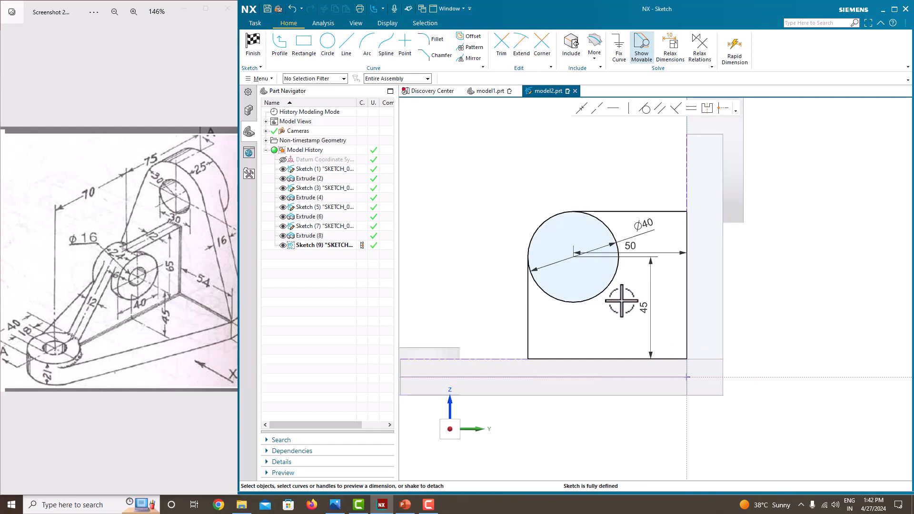
Trim the circle arc inside the outline and finish the sketch.
click(506, 56)
click(599, 294)
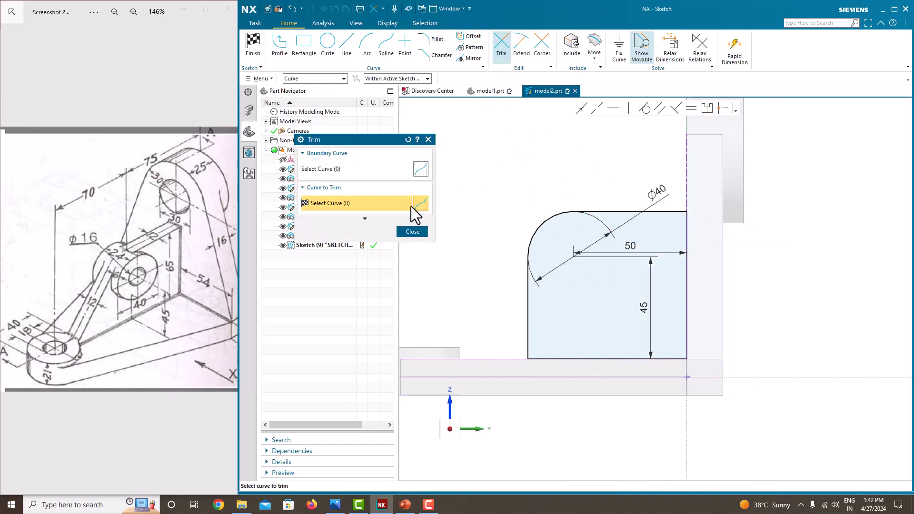
click(413, 231)
right_click(493, 170)
click(498, 173)
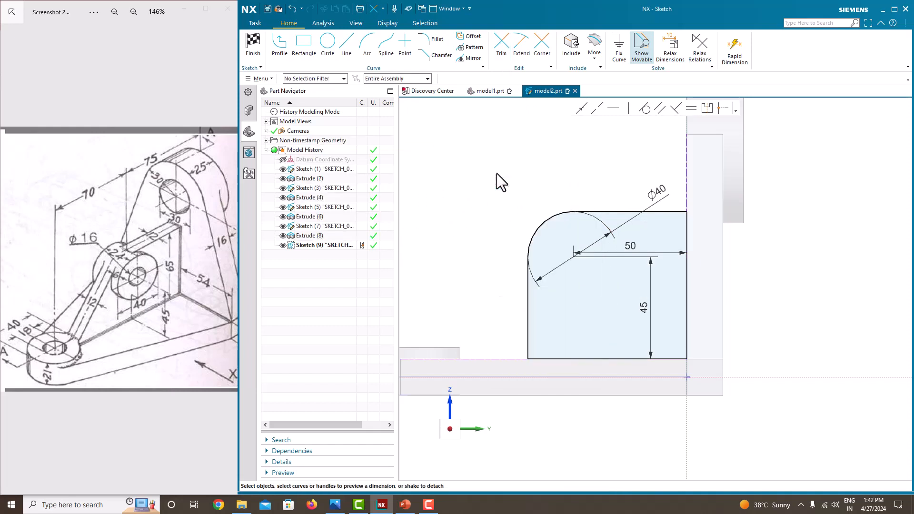
Extrude Sketch (9) 12 mm symmetrically, united with the bracket body.
right_click(497, 175)
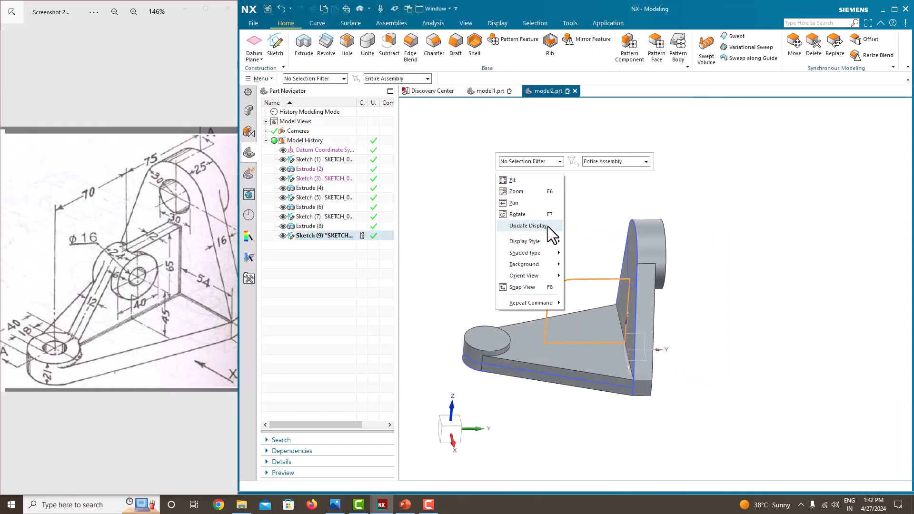
click(430, 134)
click(310, 56)
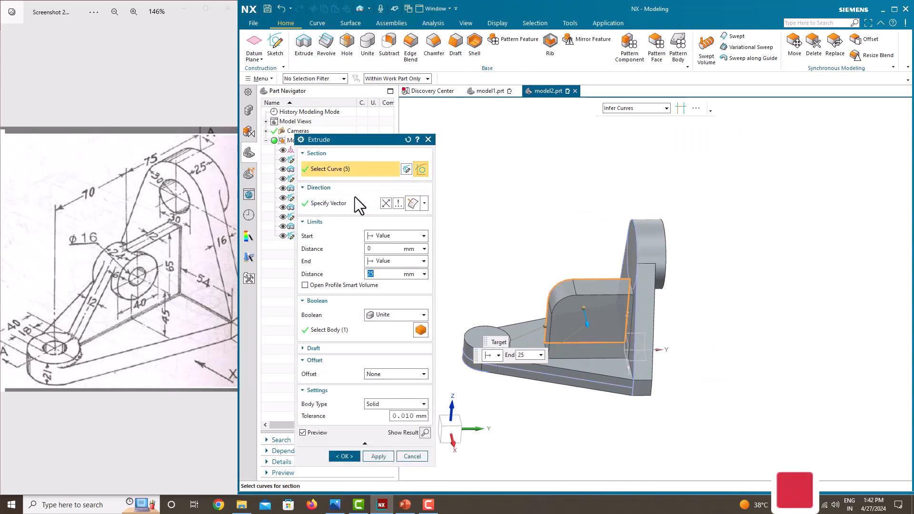
click(423, 261)
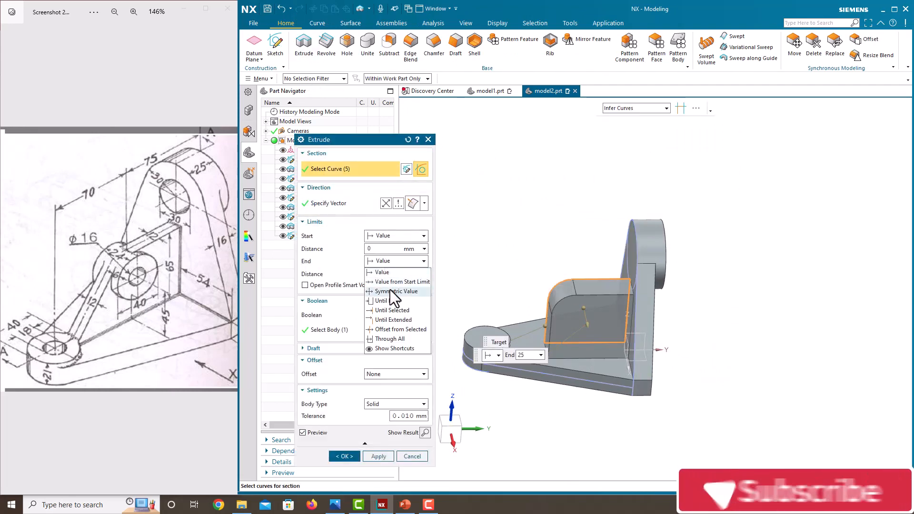
click(421, 281)
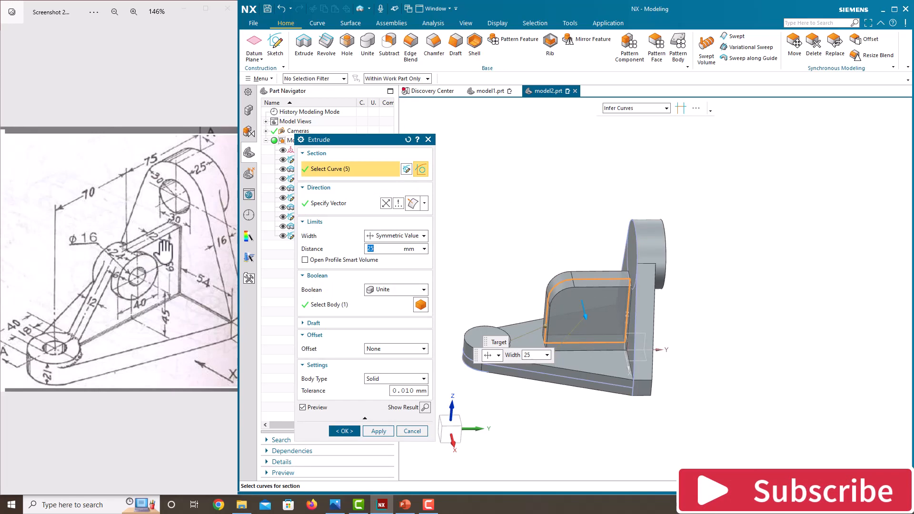
text(12)
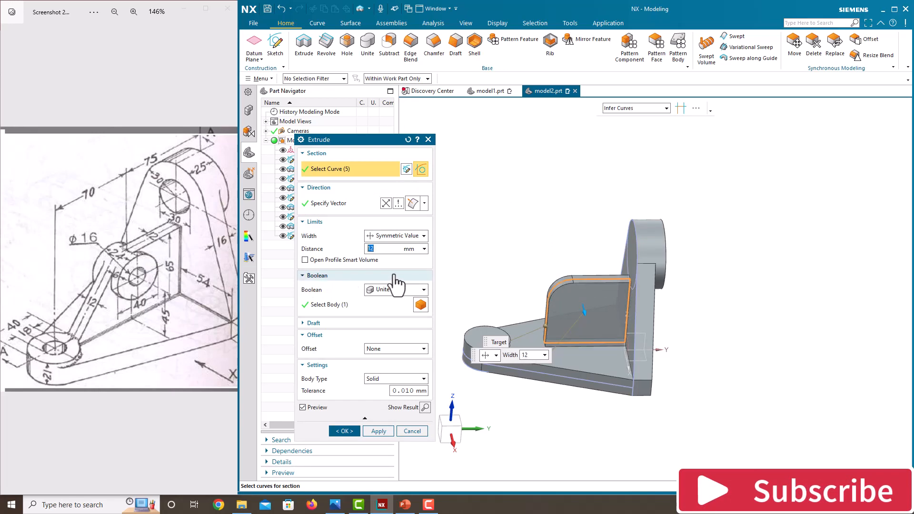
click(347, 431)
mouse_move(529, 301)
middle_down()
mouse_move(537, 298)
mouse_move(527, 297)
middle_up()
scroll(465, 339, up, 1)
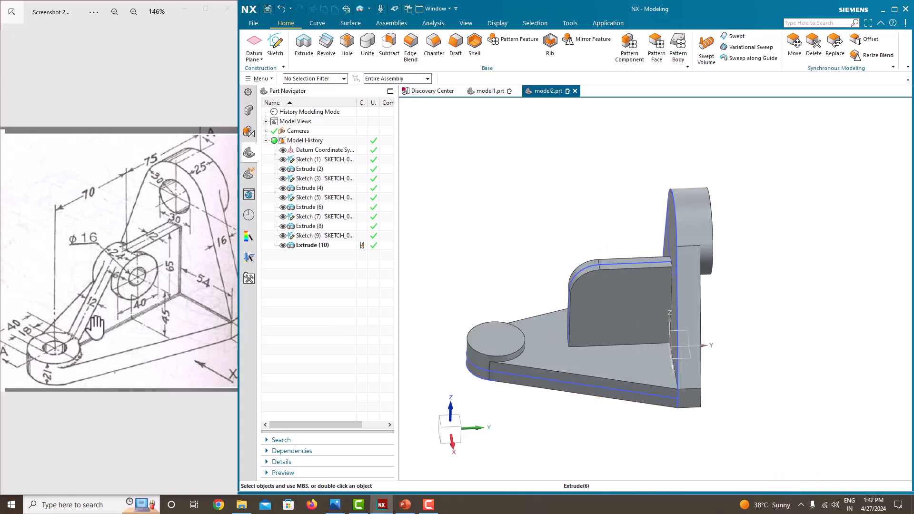
Create a new sketch on the Right datum plane, ready to draw a profile.
click(284, 60)
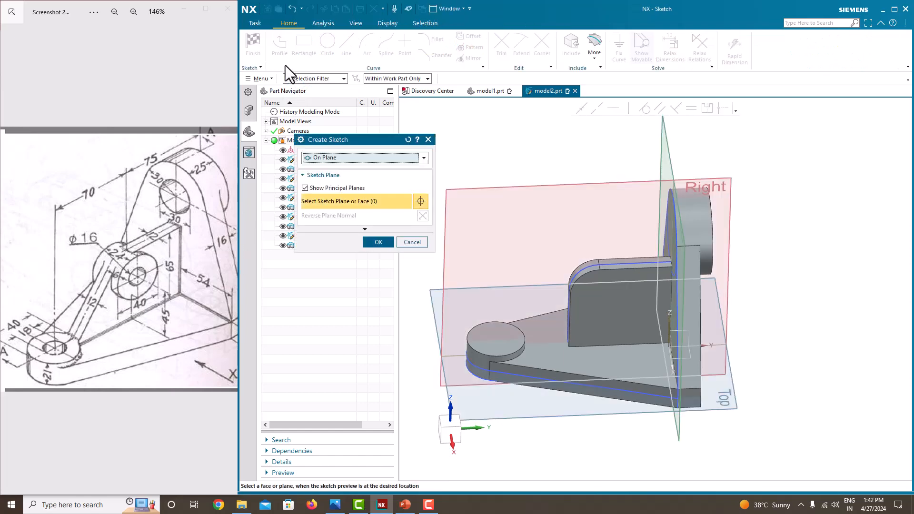
click(630, 185)
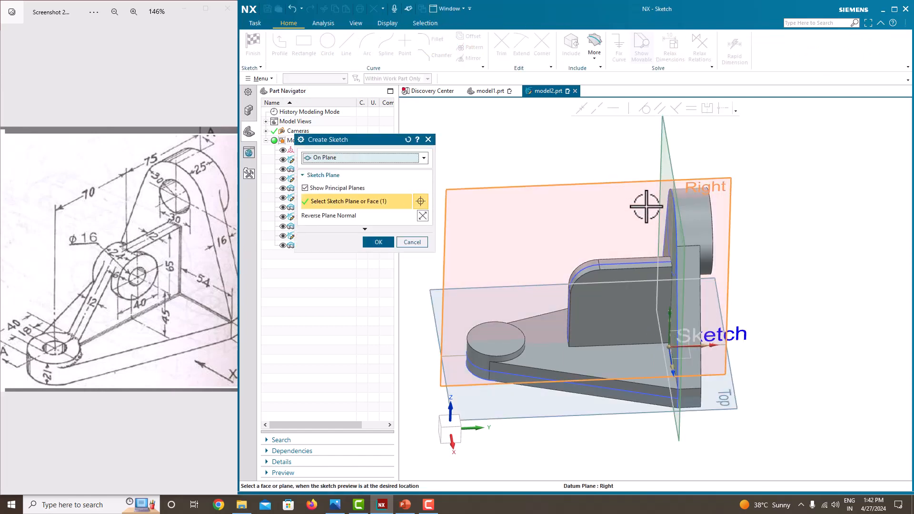
mouse_move(676, 223)
middle_down()
mouse_move(694, 231)
mouse_move(662, 230)
middle_up()
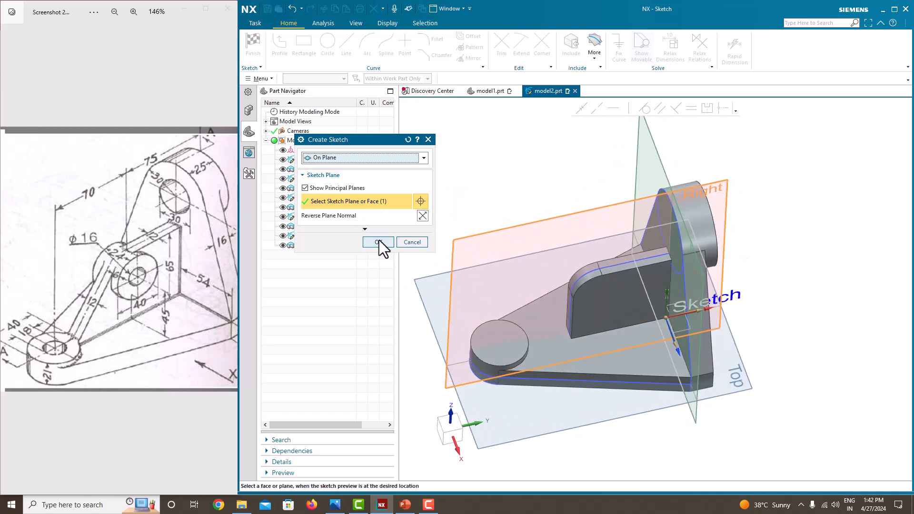
click(379, 241)
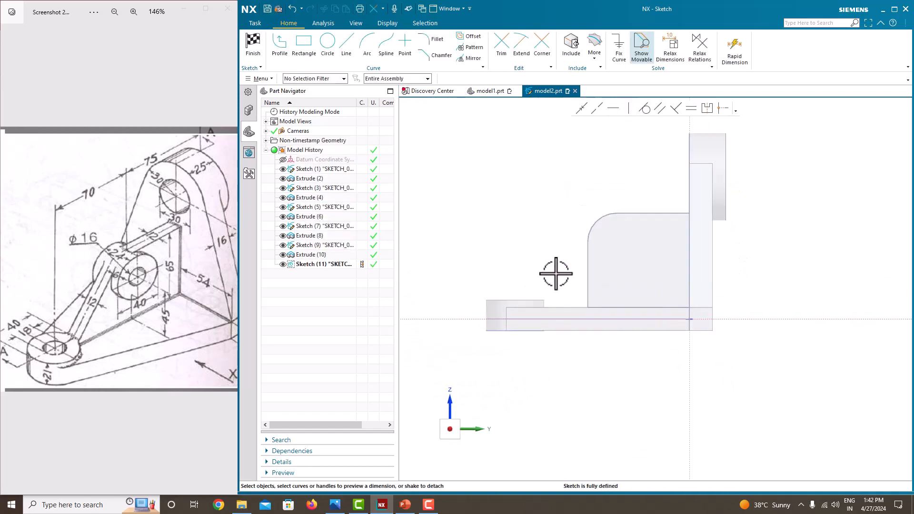
click(287, 53)
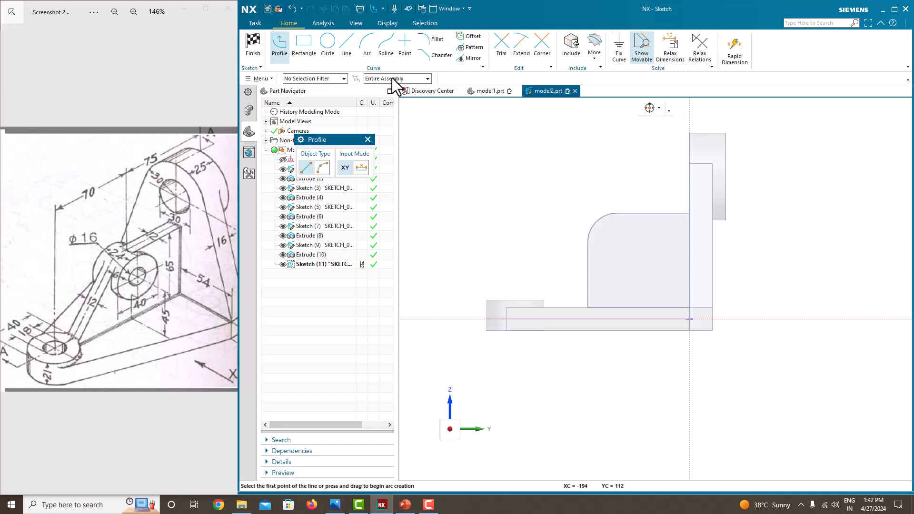
Draw a line from the base boss's top edge to the rib's rounded edge, then view the sketch face-on.
click(392, 91)
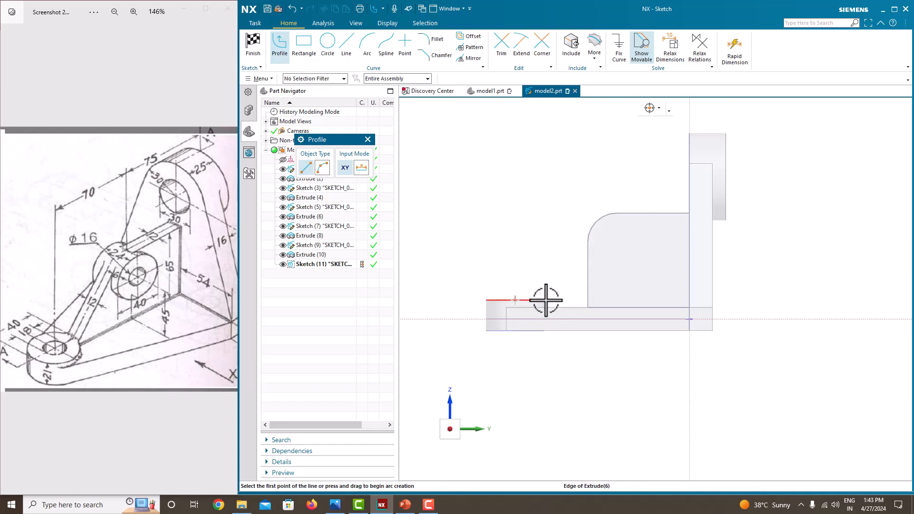
scroll(546, 300, up, 3)
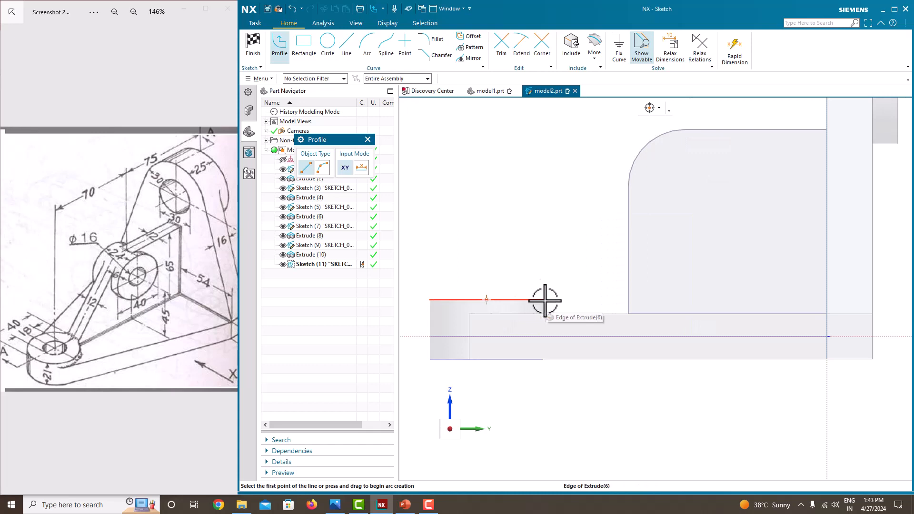
right_click(545, 300)
click(574, 42)
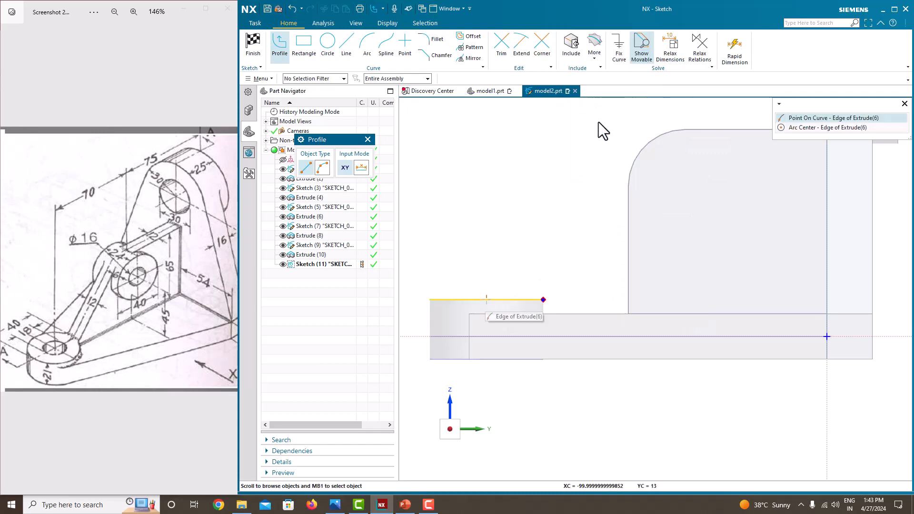
click(847, 117)
middle_drag(681, 163, 590, 272)
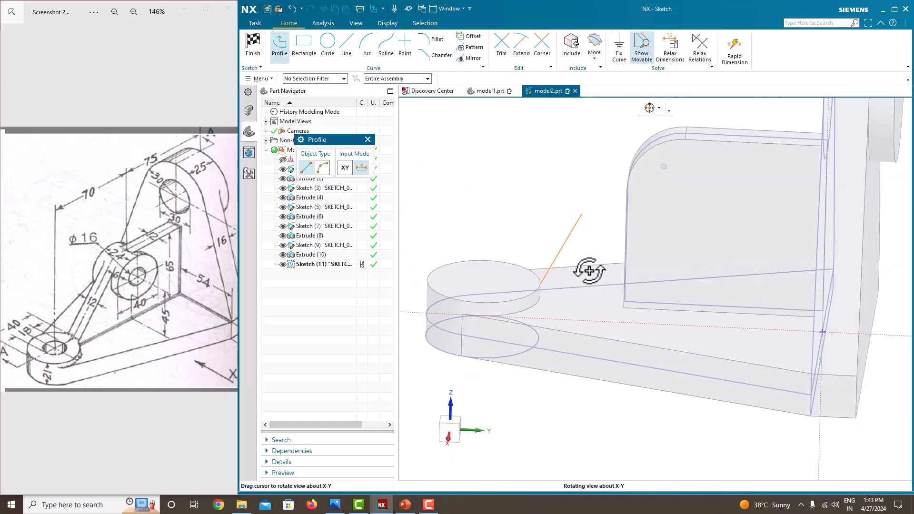
click(636, 152)
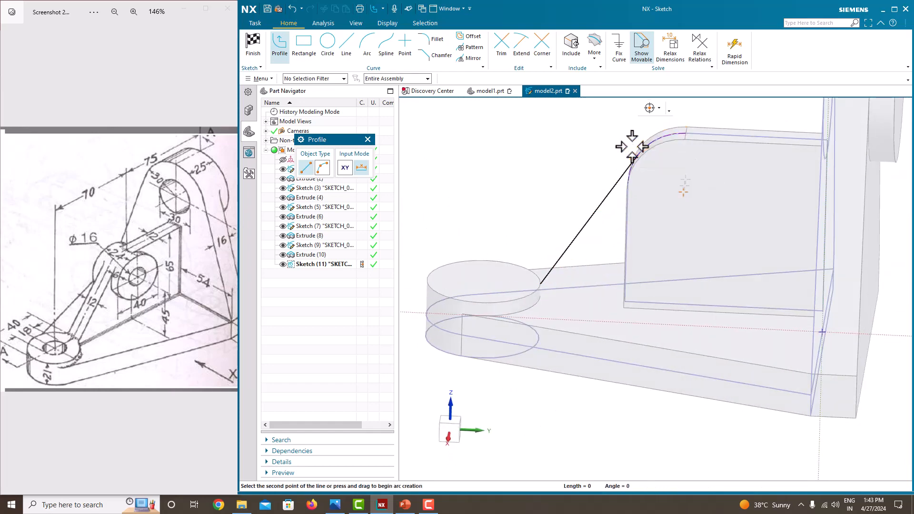
middle_click(580, 132)
middle_click(580, 132)
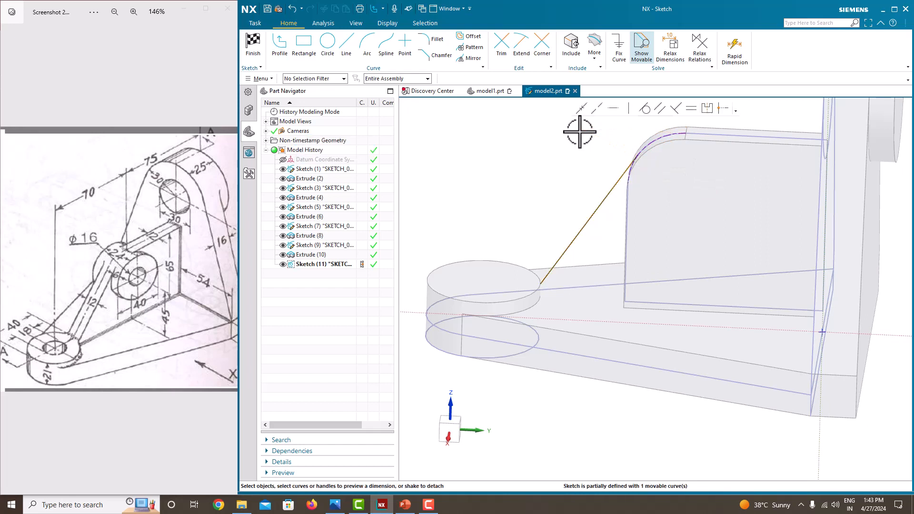
right_click(595, 155)
click(615, 169)
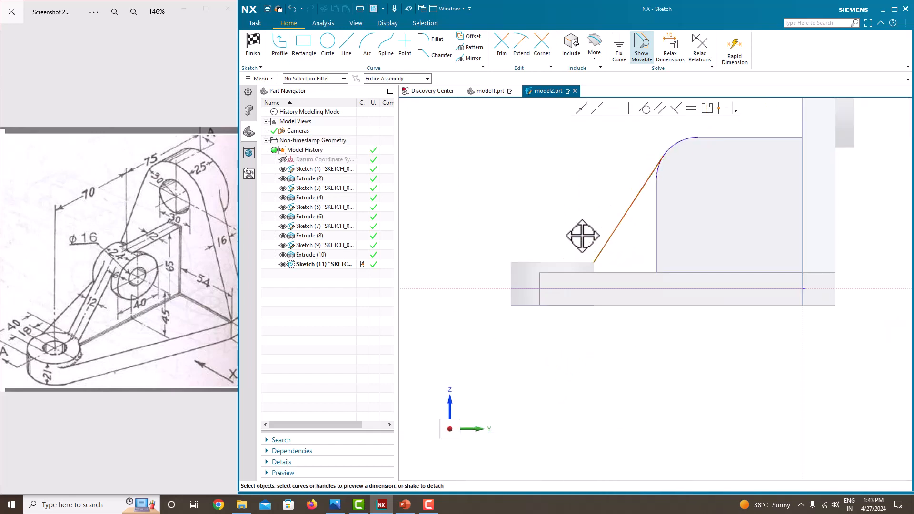
Raise the inclined line's lower end off the boss and begin a height dimension to the bottom edge.
mouse_move(595, 261)
mouse_down()
mouse_move(567, 290)
mouse_move(582, 210)
mouse_move(595, 220)
mouse_move(594, 241)
mouse_up()
scroll(584, 225, up, 3)
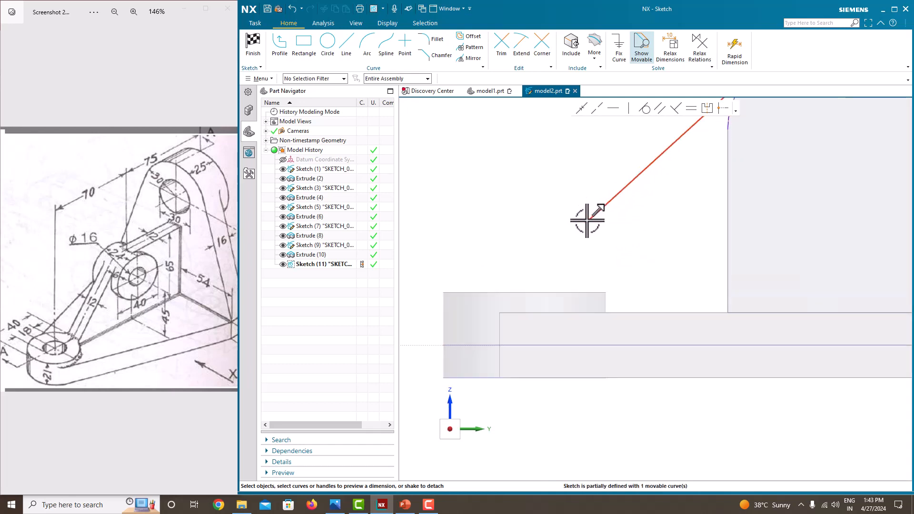
click(587, 220)
scroll(613, 276, down, 2)
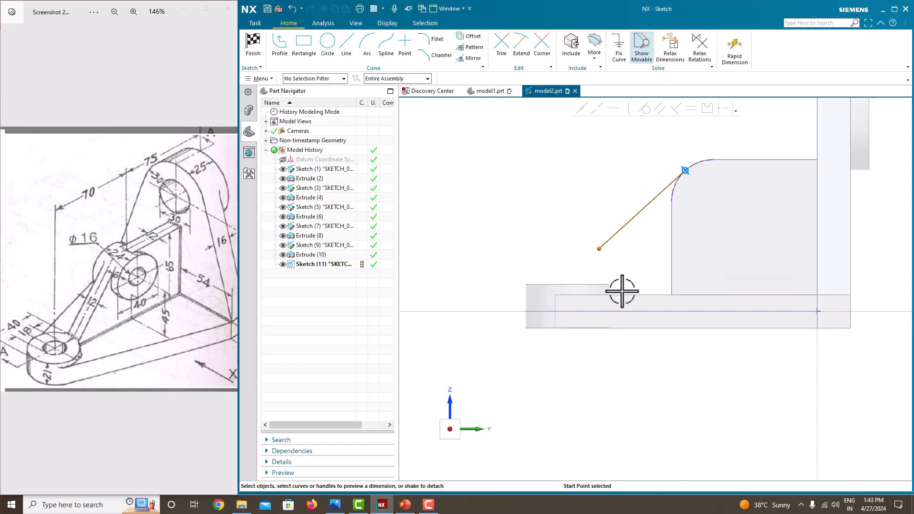
scroll(619, 280, up, 2)
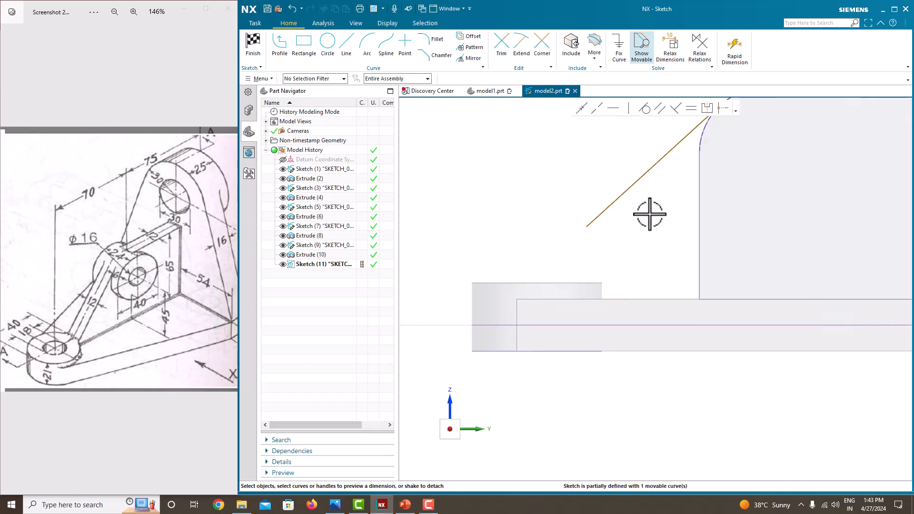
click(637, 181)
scroll(644, 274, down, 2)
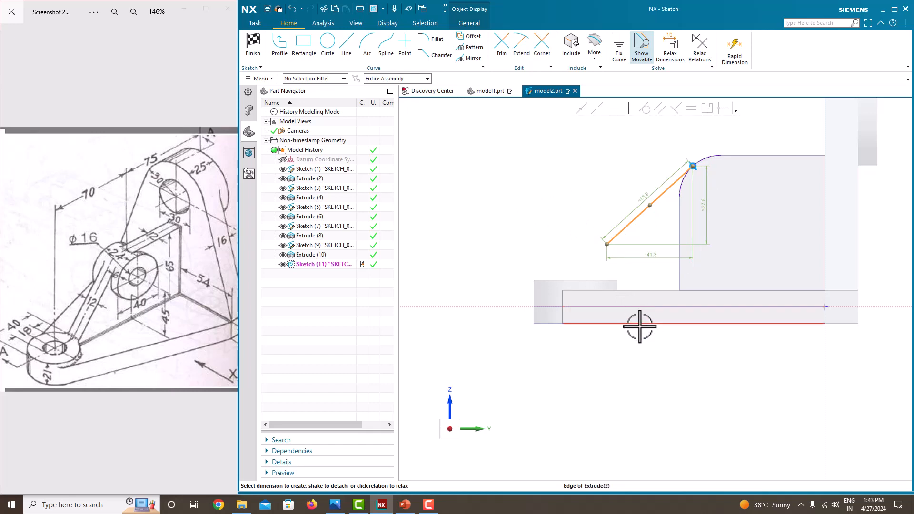
click(640, 326)
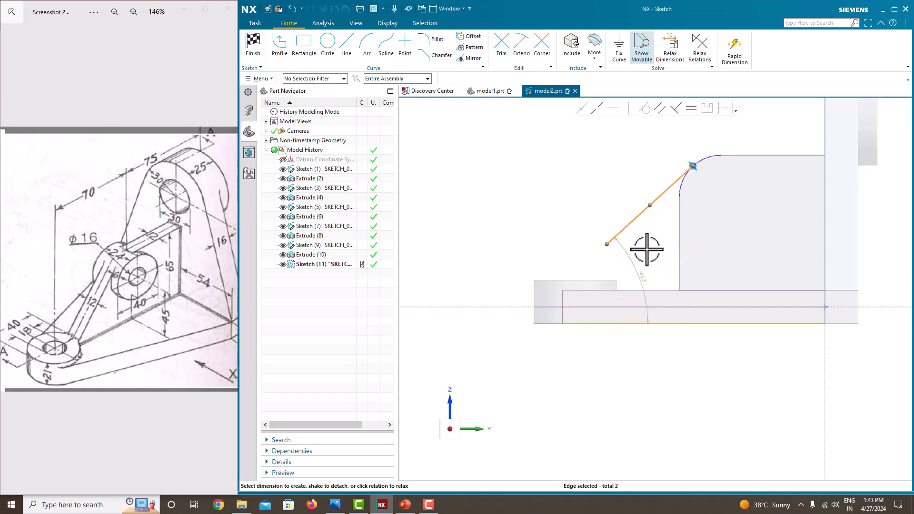
key(Escape)
click(606, 244)
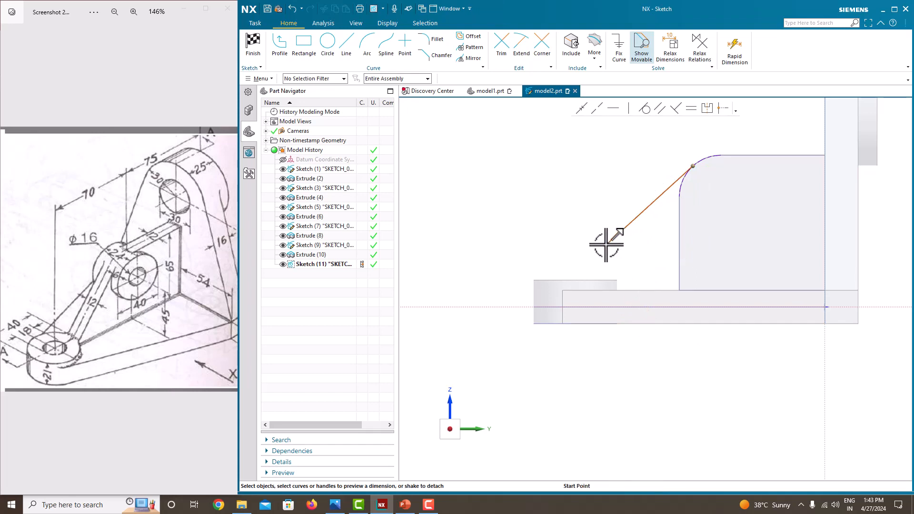
click(611, 324)
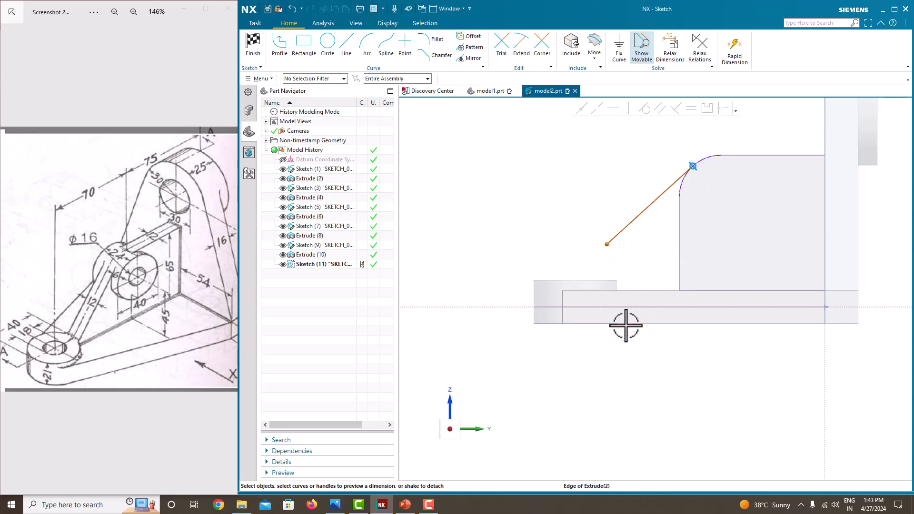
Set the line's lower end 21 above the bottom edge.
click(599, 282)
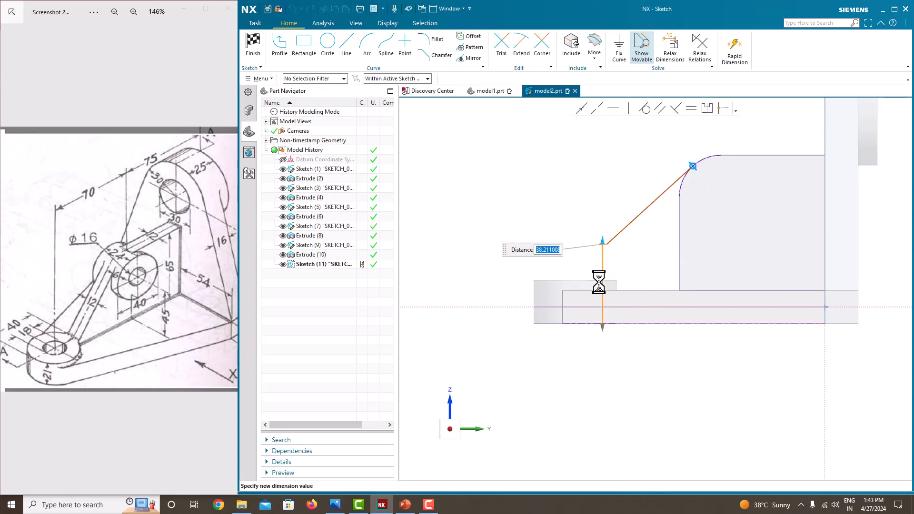
text(21)
key(Return)
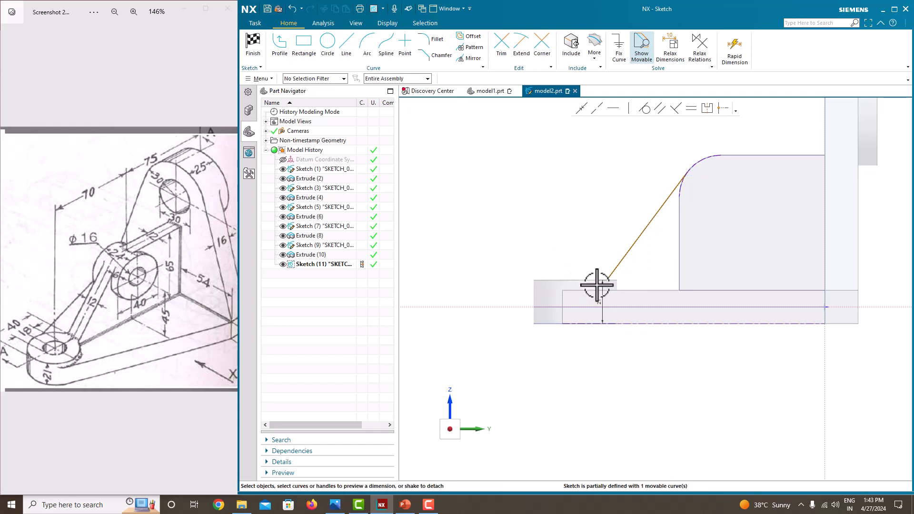
scroll(607, 278, up, 1)
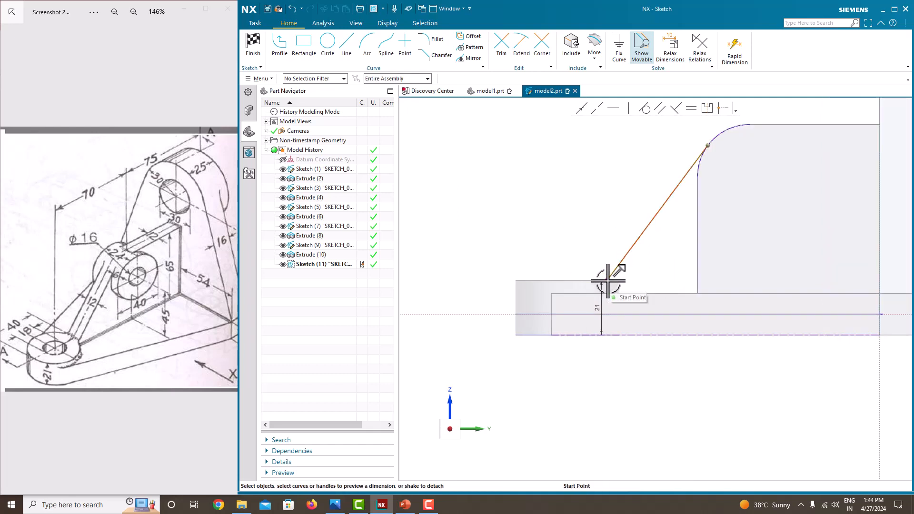
Dimension the lower end 100 horizontally from the upright's vertical edge.
click(607, 280)
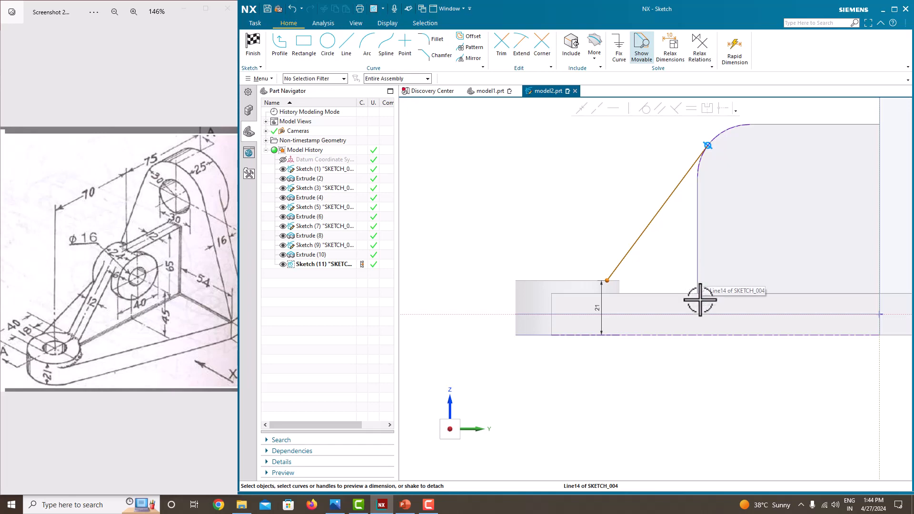
click(605, 281)
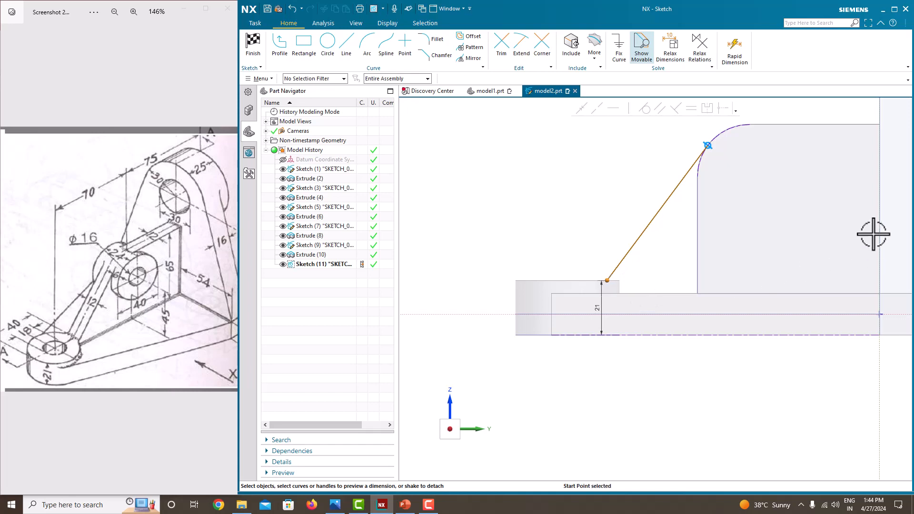
click(883, 251)
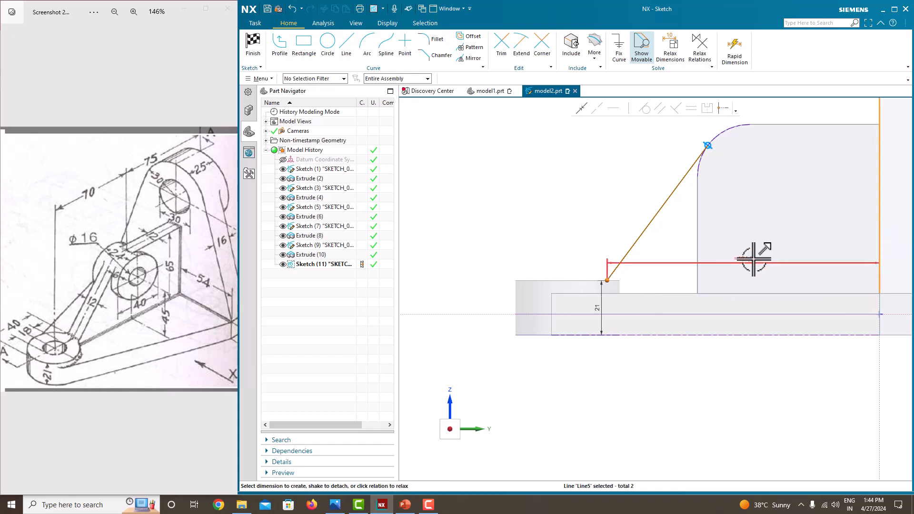
click(754, 259)
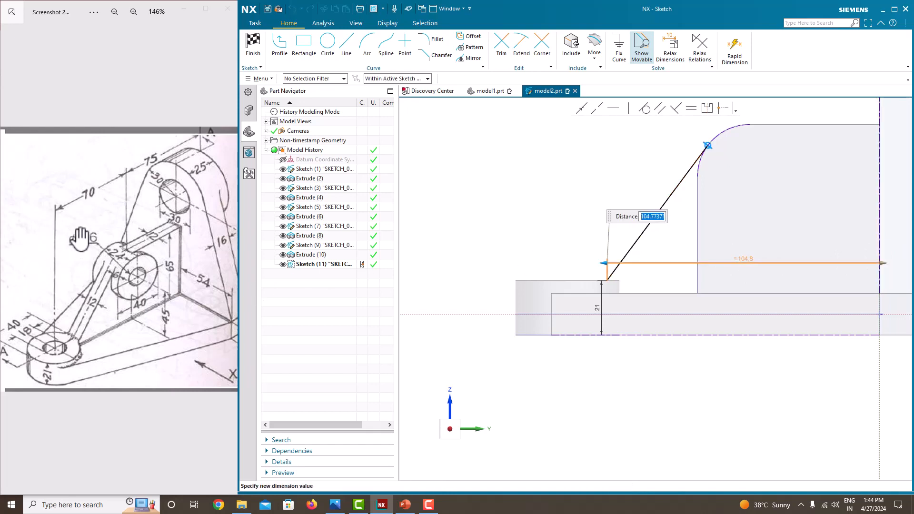
drag(51, 384, 70, 381)
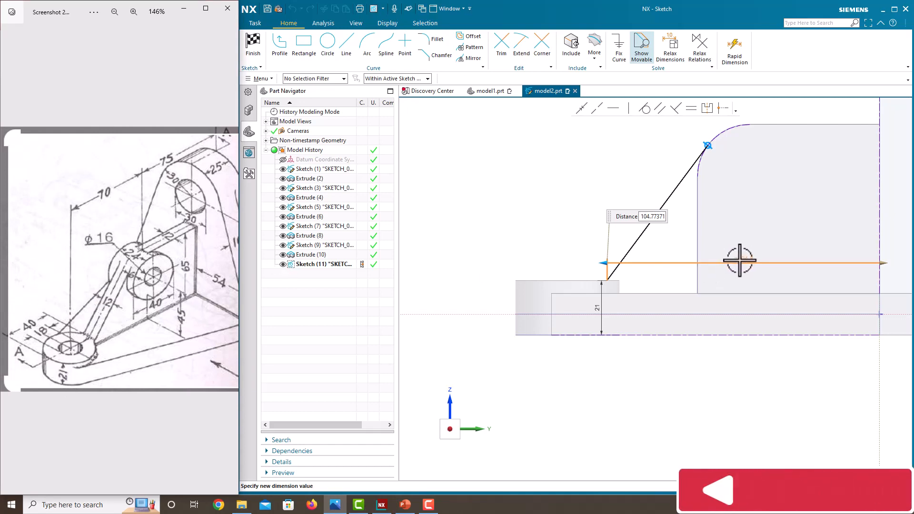
click(655, 218)
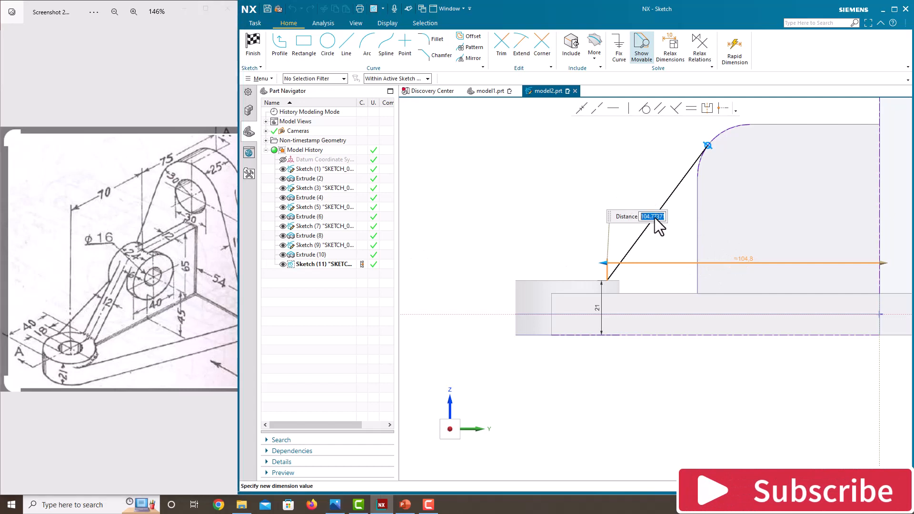
text(100)
key(Return)
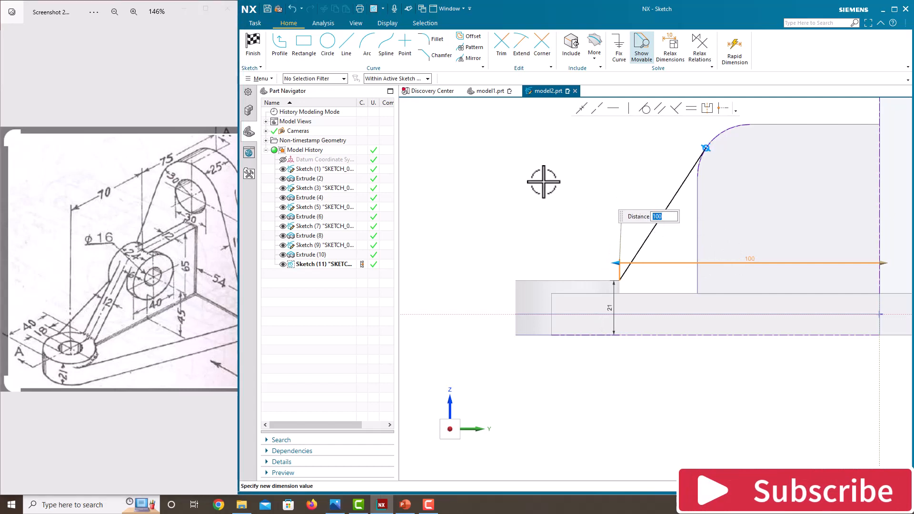
Finish Sketch (11) and build a 12 mm thick symmetric rib from its inclined line.
right_click(575, 176)
click(602, 182)
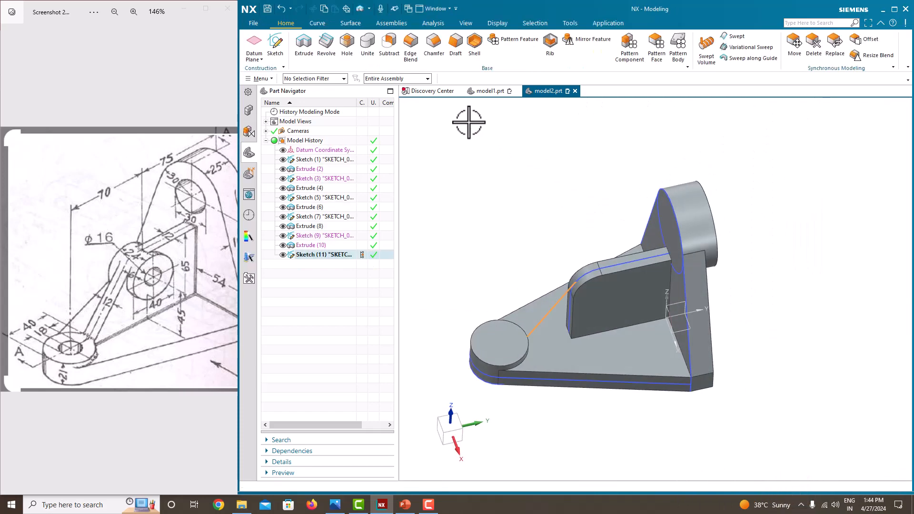
click(553, 46)
middle_drag(530, 149, 587, 267)
scroll(505, 380, up, 5)
scroll(538, 348, up, 2)
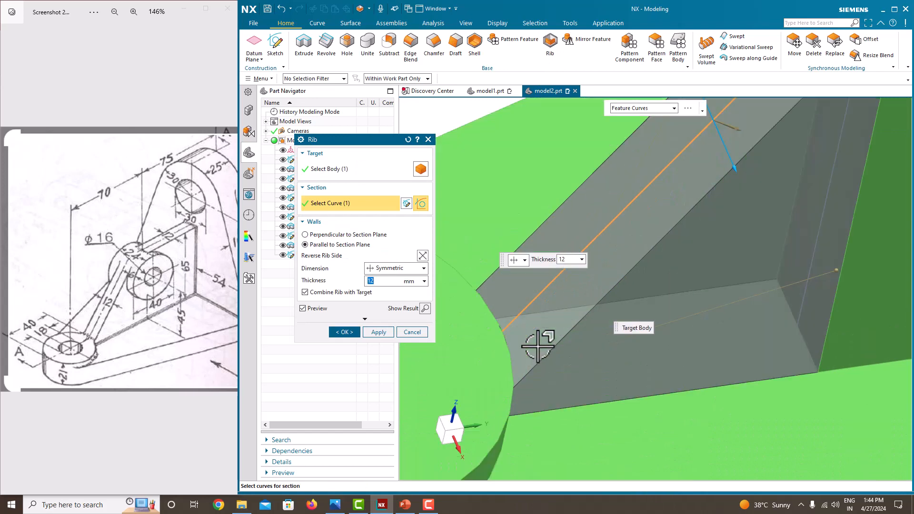
middle_drag(538, 347, 539, 337)
scroll(582, 367, up, 2)
scroll(605, 388, down, 8)
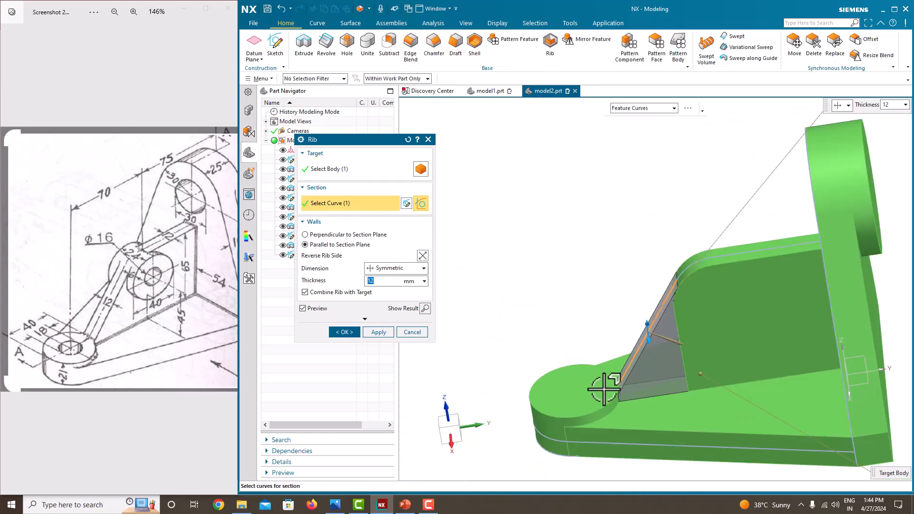
scroll(615, 383, up, 5)
scroll(616, 387, up, 3)
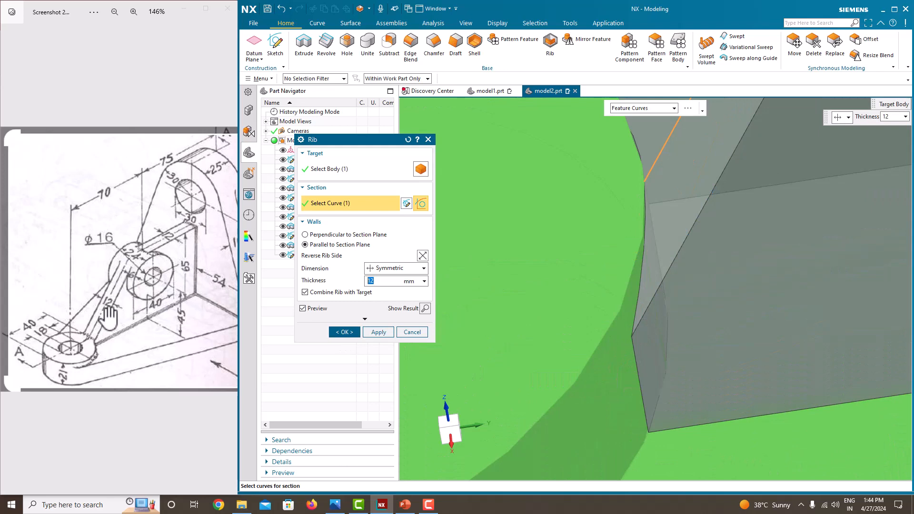
click(354, 332)
middle_drag(641, 294, 649, 271)
scroll(638, 276, down, 4)
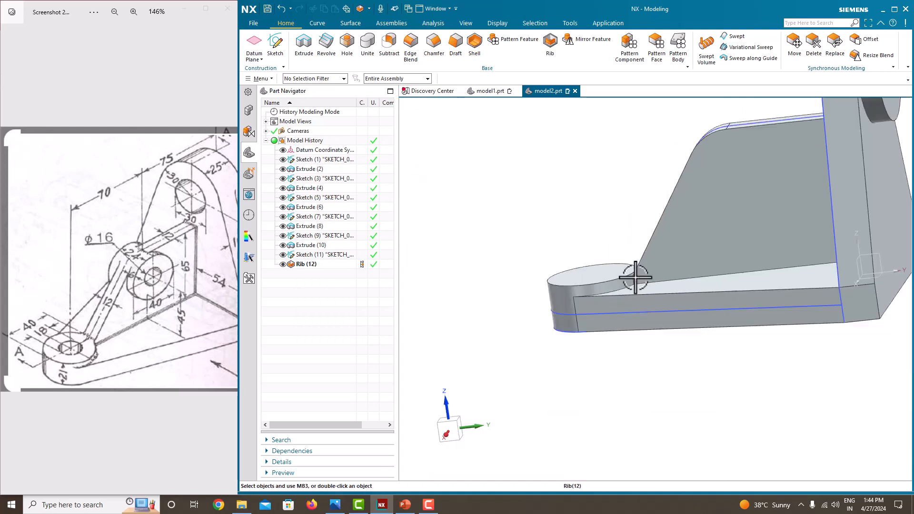
scroll(684, 202, up, 2)
middle_drag(684, 202, 714, 204)
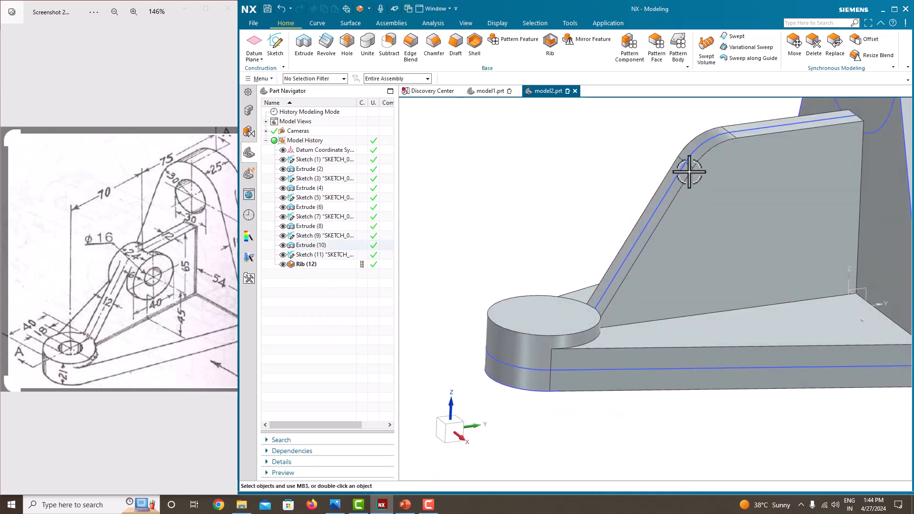
Delete the Rib (12) feature from the model history.
scroll(595, 303, down, 2)
scroll(614, 319, up, 6)
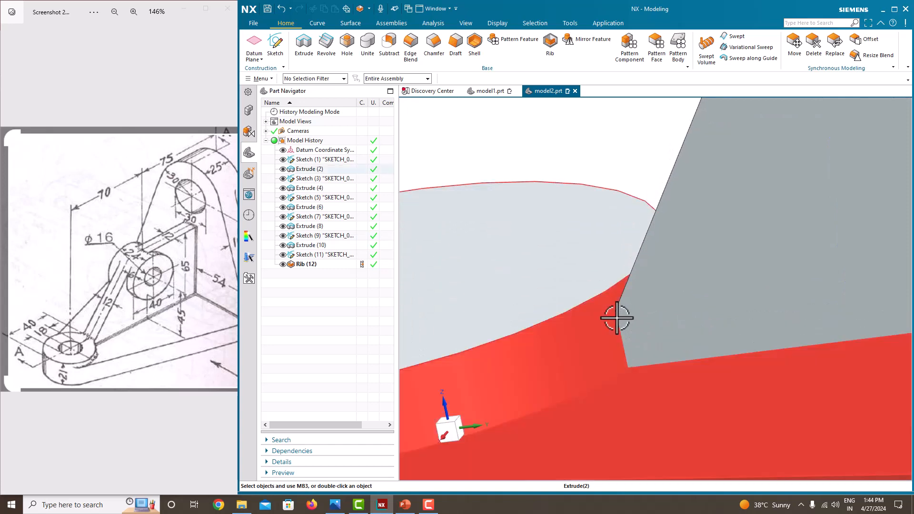
scroll(617, 316, down, 3)
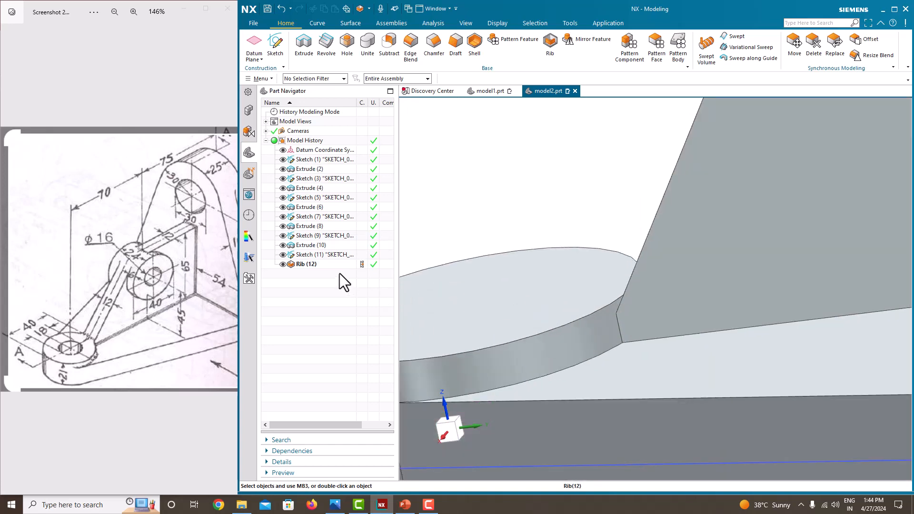
click(316, 263)
key(Delete)
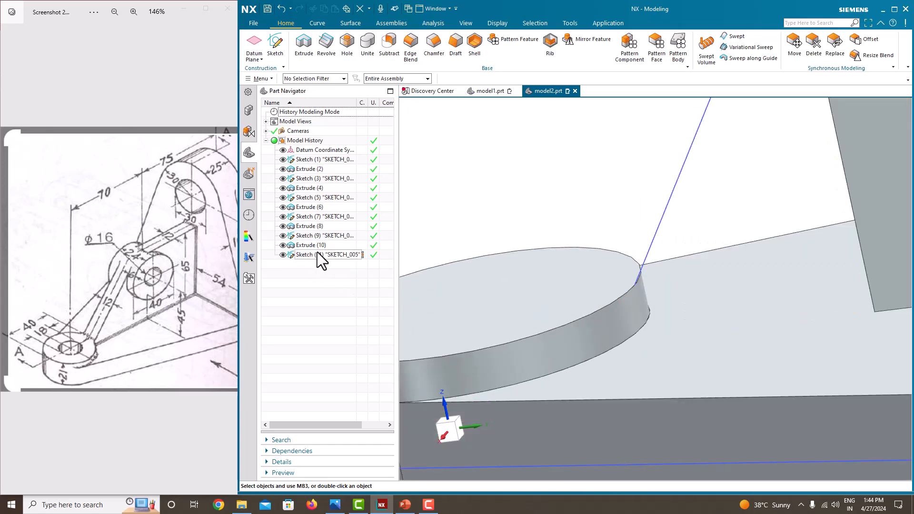
Reopen Sketch (11) and draw a horizontal line from the sloped line's lower end toward the boss.
right_click(318, 252)
click(356, 36)
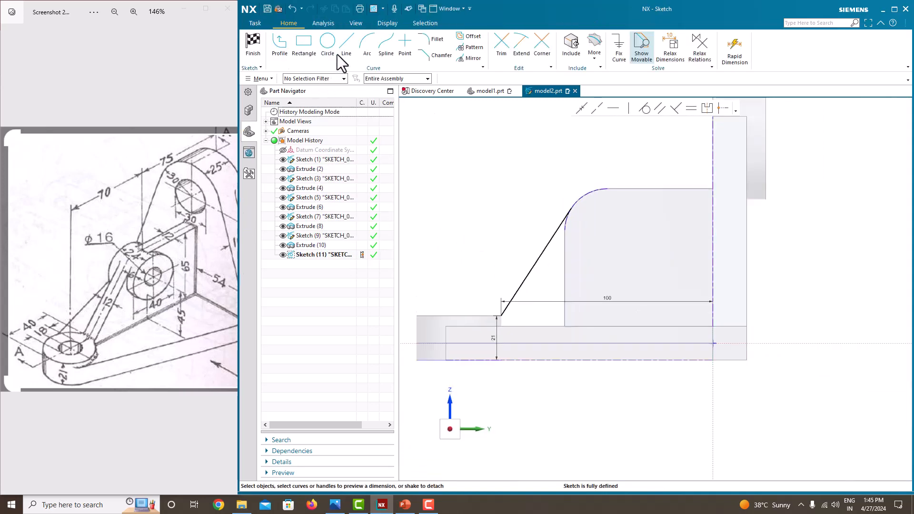
click(285, 49)
scroll(496, 320, up, 3)
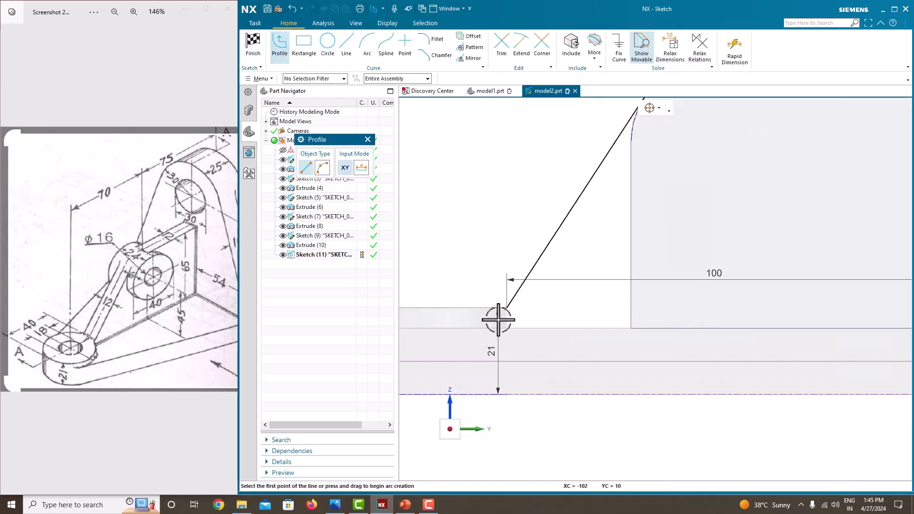
click(507, 308)
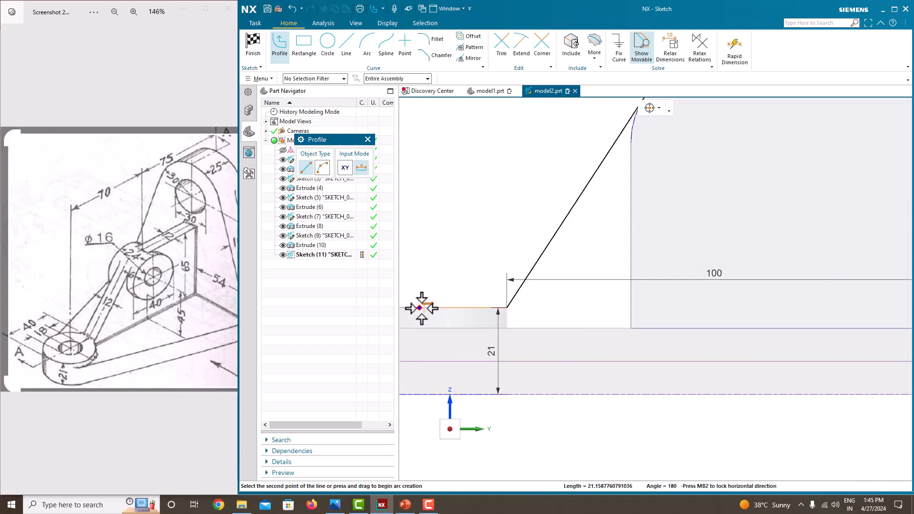
click(424, 308)
key(Escape)
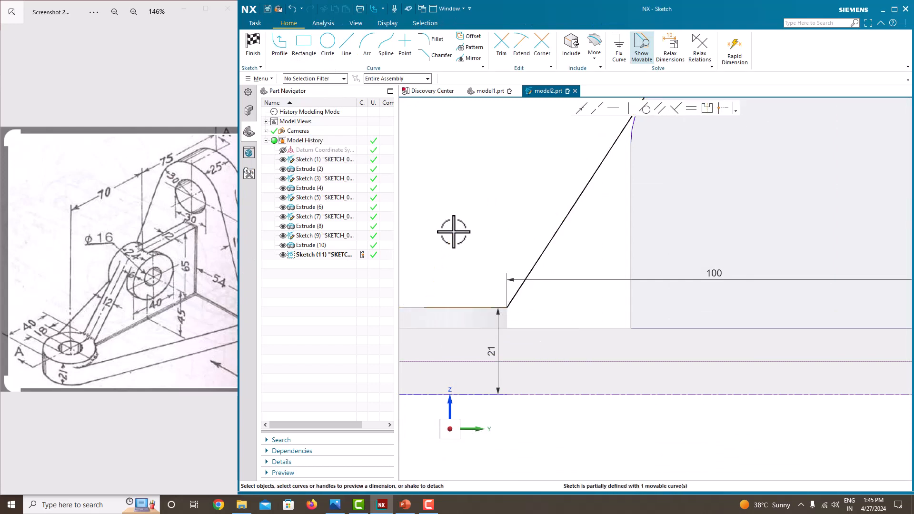
Give the horizontal line a length of 20 and finish the sketch.
scroll(502, 227, down, 3)
click(482, 268)
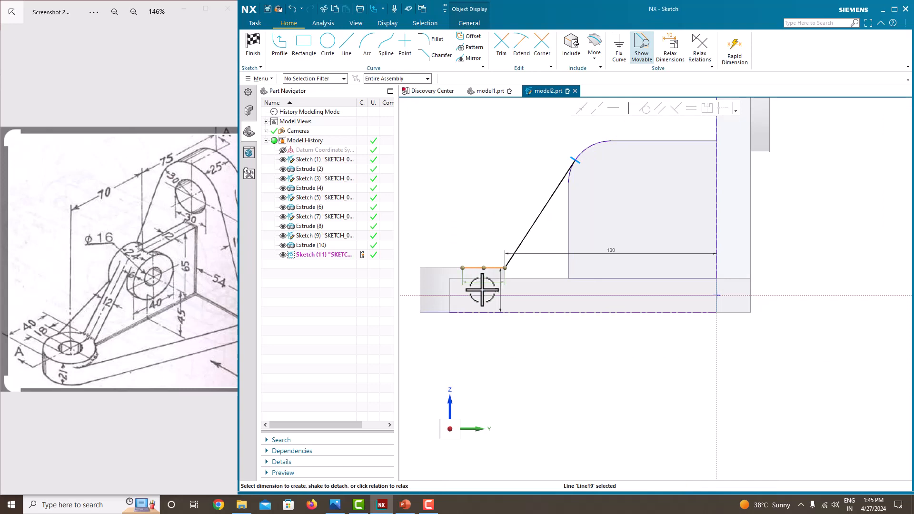
click(485, 282)
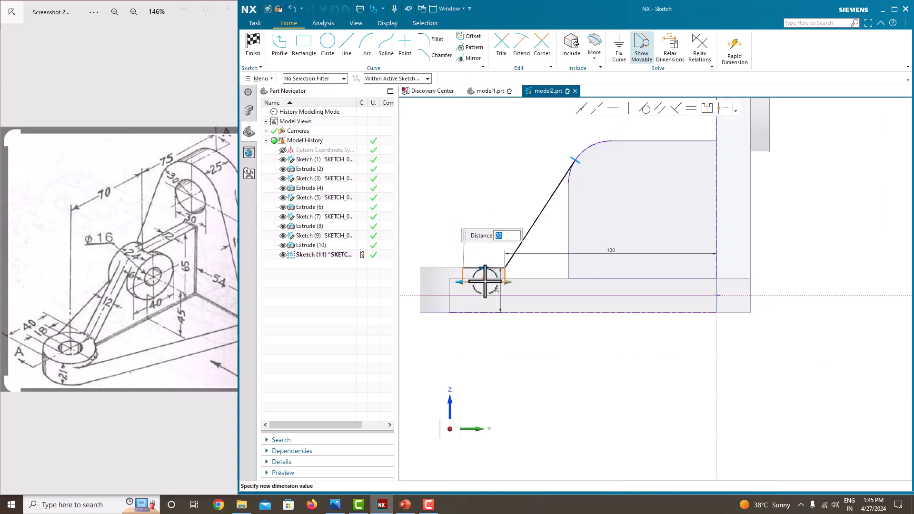
key(Return)
right_click(478, 179)
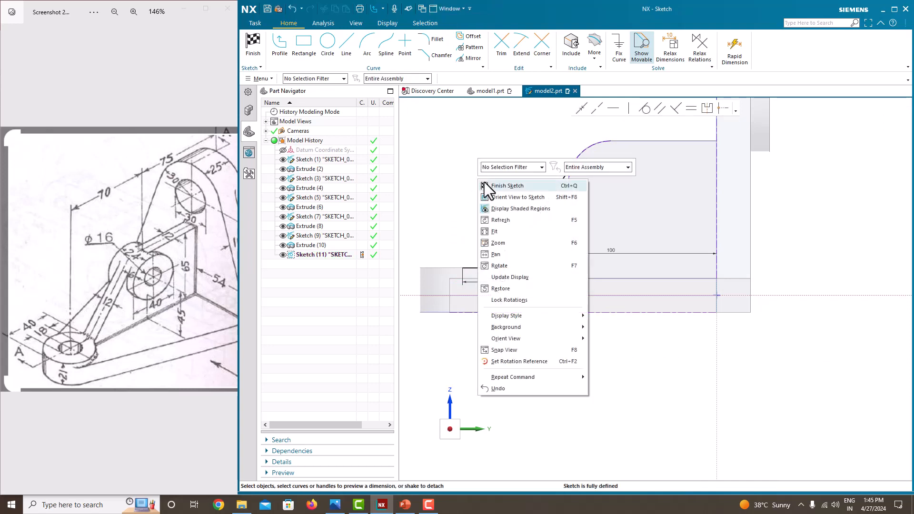
click(487, 183)
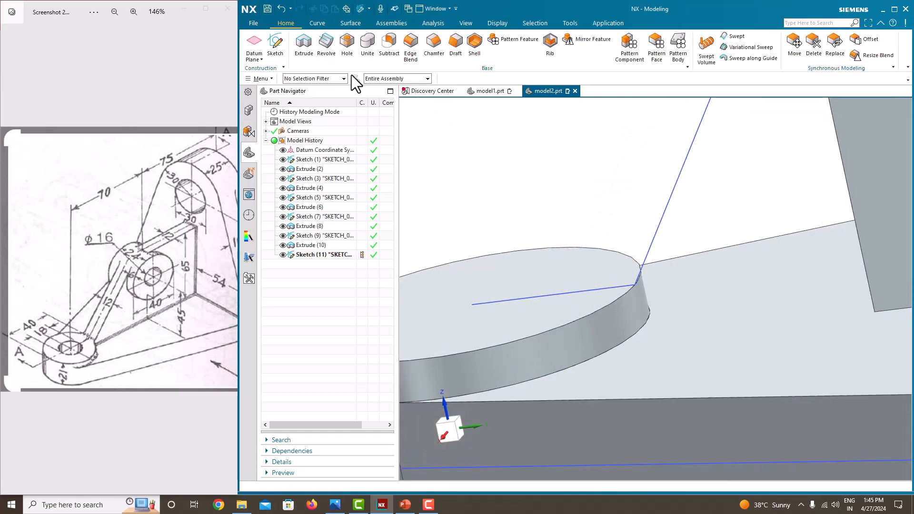
Create a 12-thick symmetric rib from the extended Sketch (11), united with the bracket.
click(306, 61)
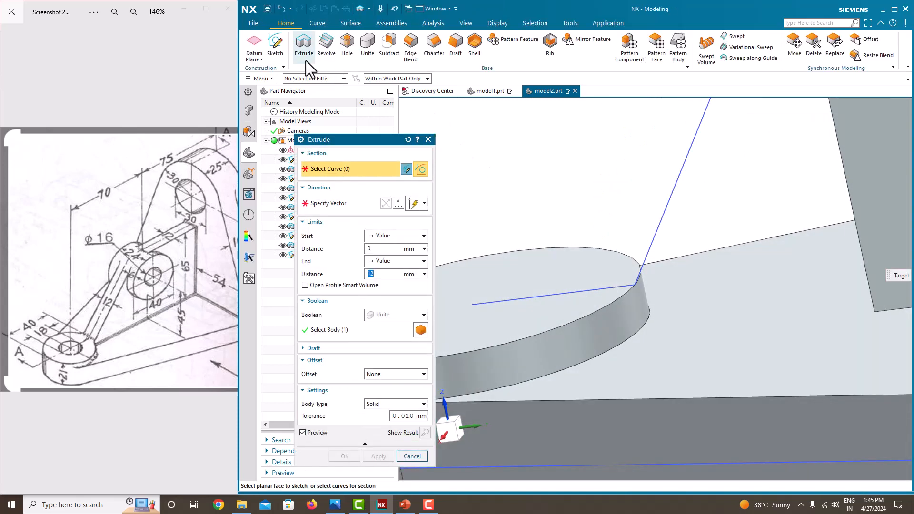
click(428, 140)
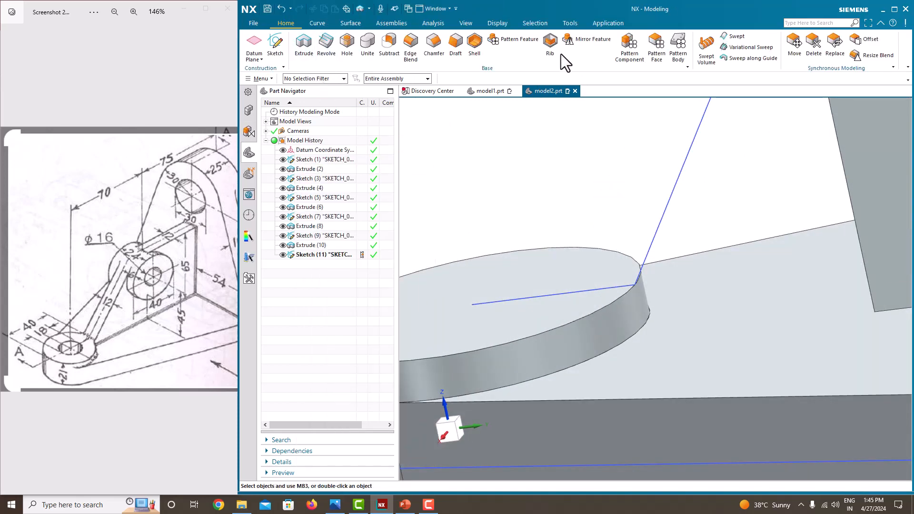
click(548, 42)
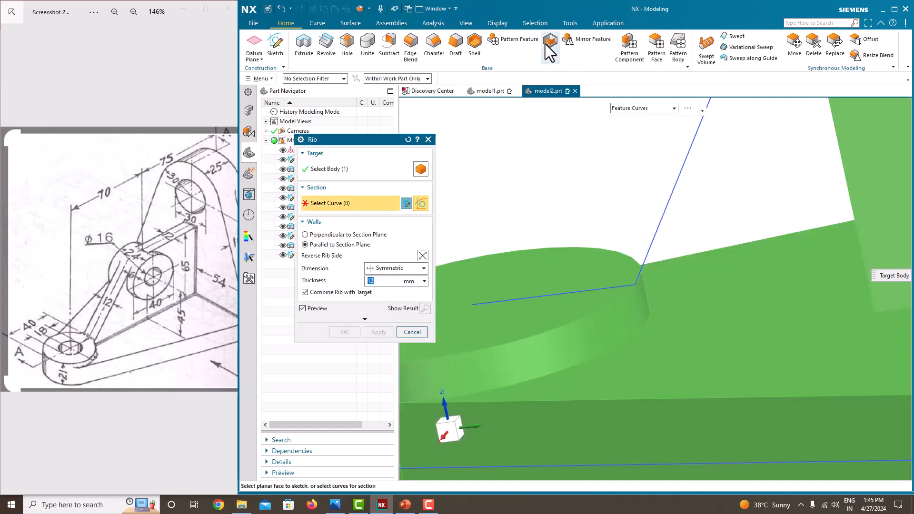
click(681, 177)
mouse_move(664, 256)
middle_down()
mouse_move(655, 261)
mouse_move(699, 262)
middle_up()
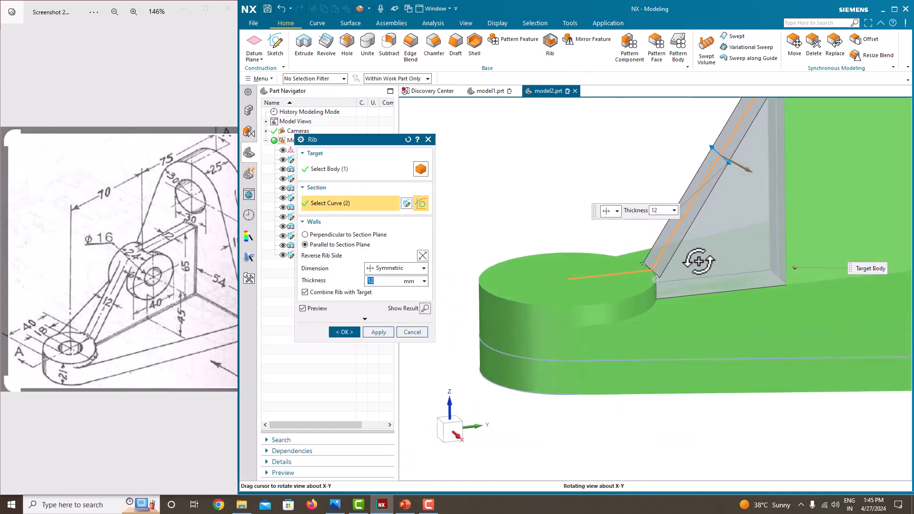
click(345, 332)
Zoom out and orbit until the whole bracket with its new rib is visible.
scroll(551, 279, down, 3)
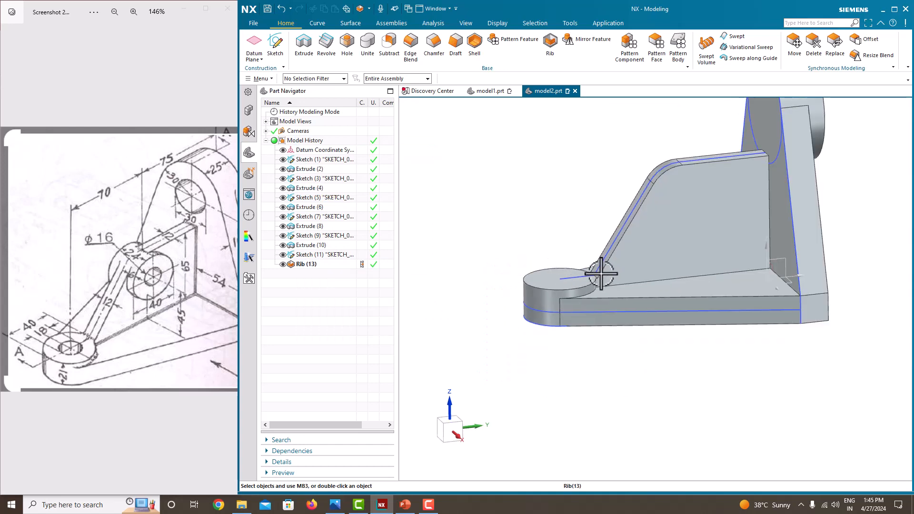
middle_drag(601, 274, 598, 259)
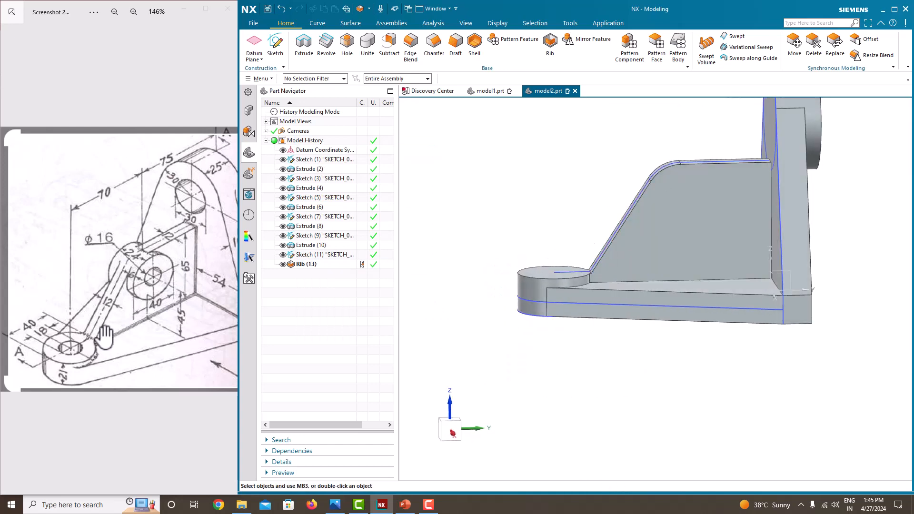
scroll(674, 265, up, 4)
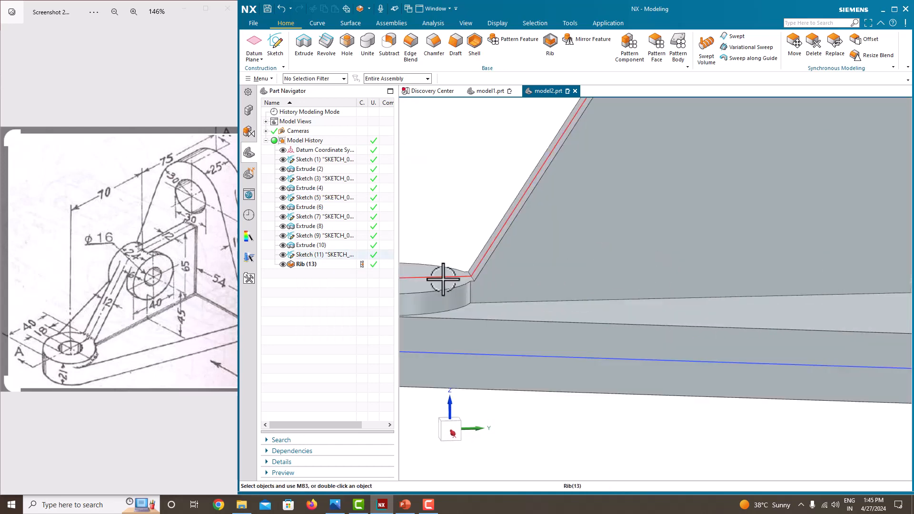
scroll(439, 271, up, 3)
scroll(496, 288, up, 2)
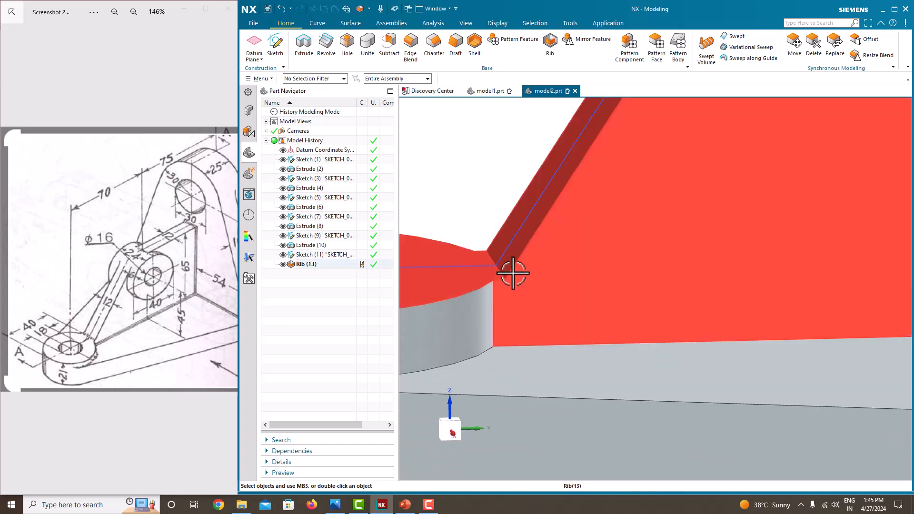
scroll(504, 286, down, 5)
middle_drag(547, 221, 563, 233)
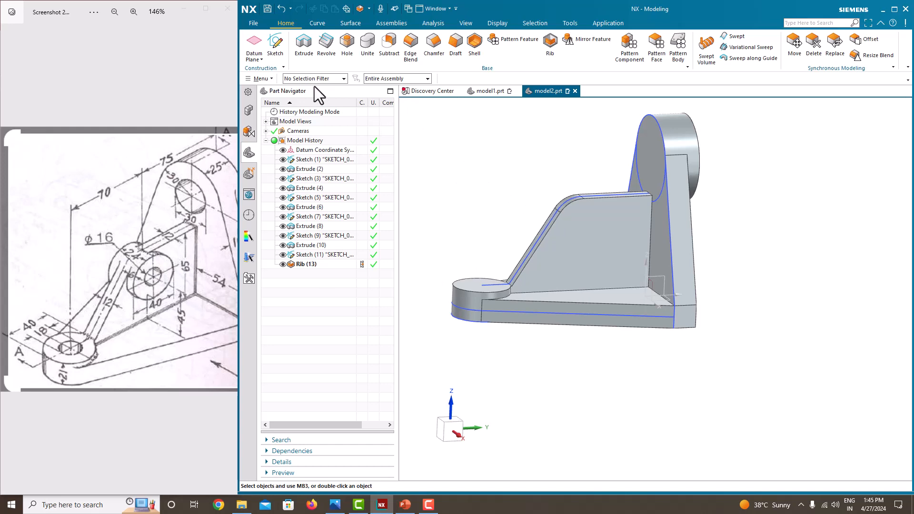
Start a new sketch on the Right datum plane.
click(279, 56)
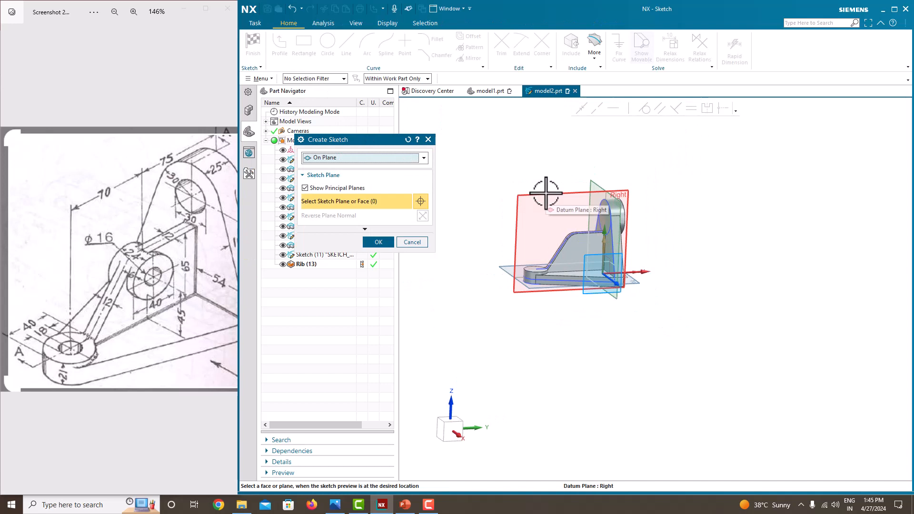
click(546, 193)
click(378, 242)
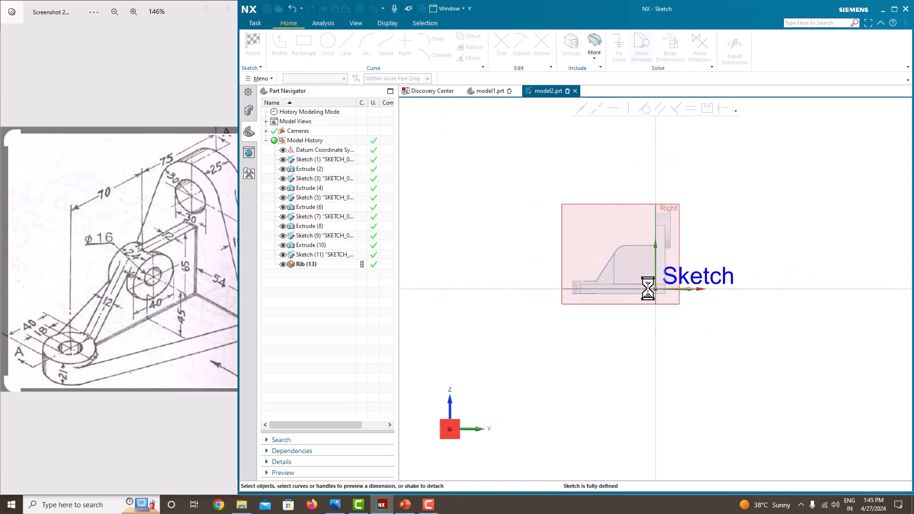
Draw a 40 mm circle centred on the rib's top arc and finish the sketch.
click(328, 49)
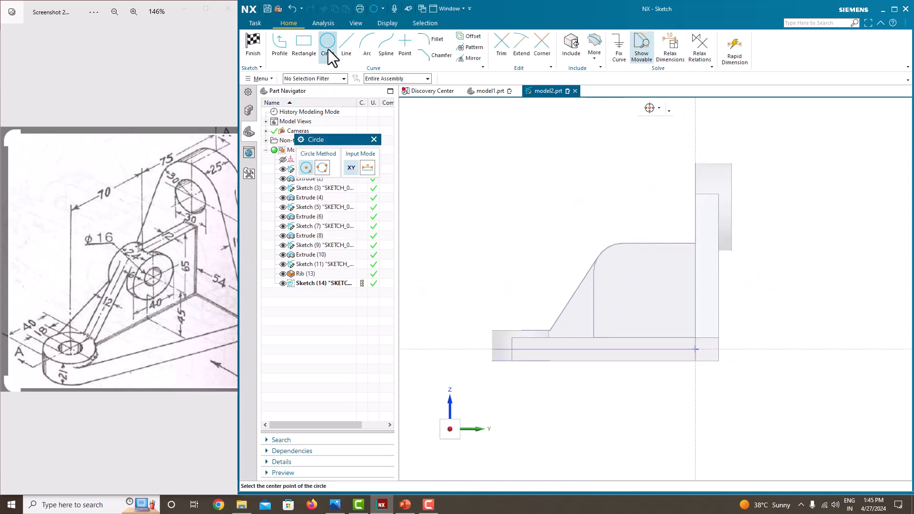
scroll(455, 276, up, 2)
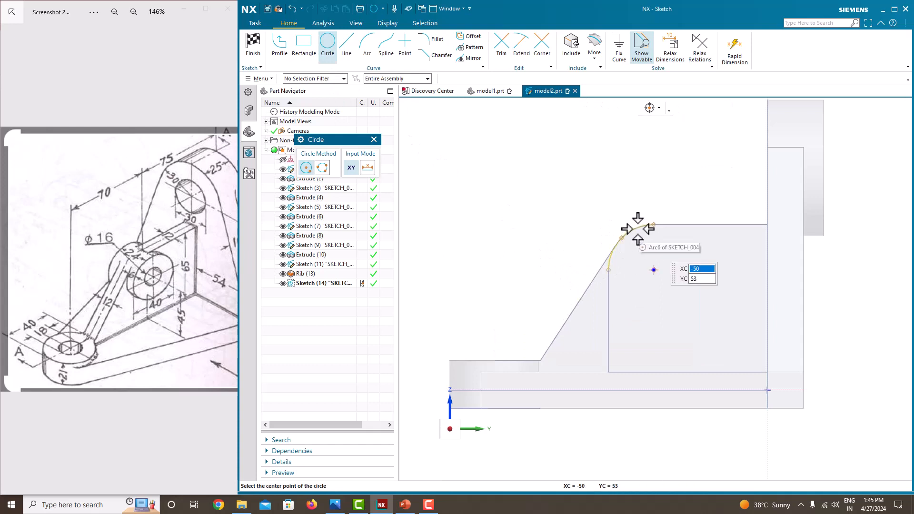
click(654, 270)
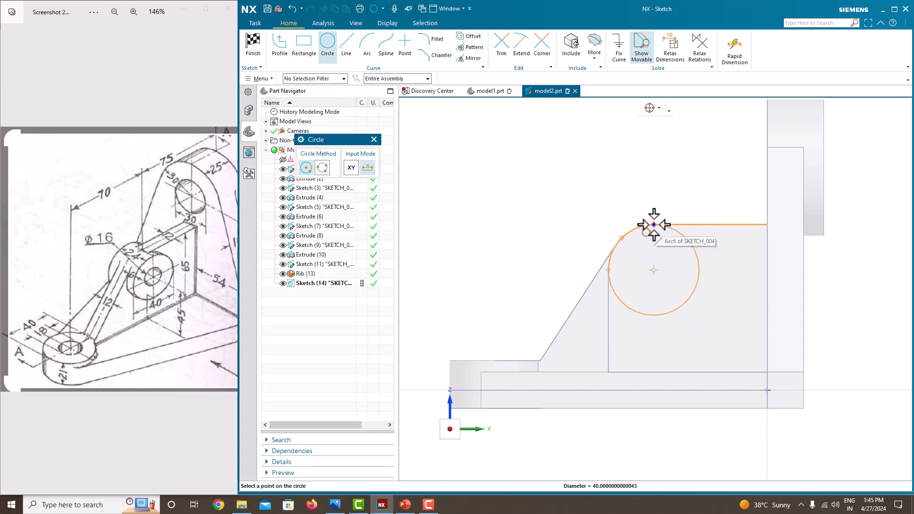
click(654, 225)
key(Escape)
scroll(655, 170, up, 1)
right_click(654, 170)
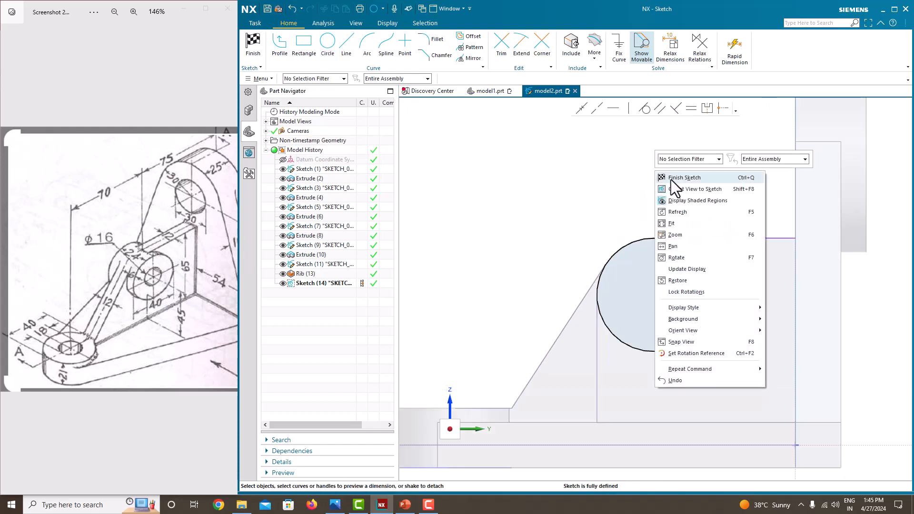
click(670, 179)
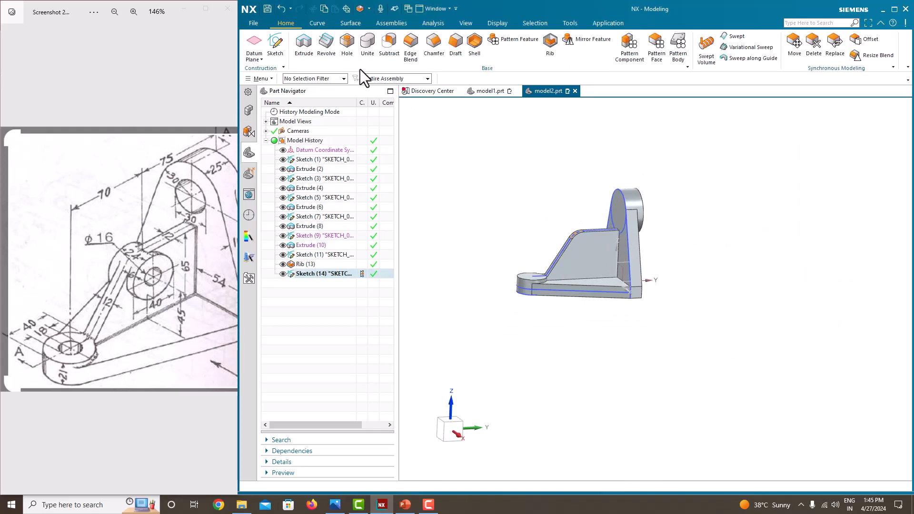
Extrude Sketch (14)'s circle symmetrically to 24 mm, united with the rib's top as a hub.
click(310, 53)
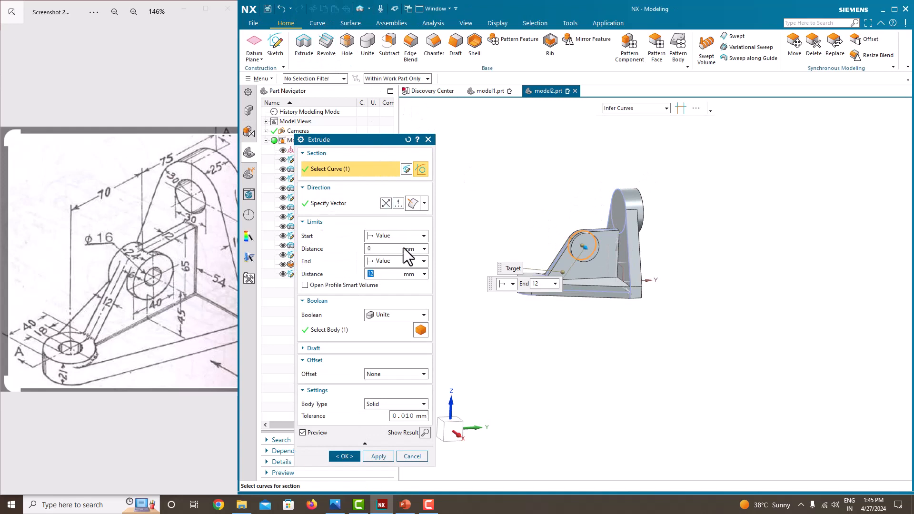
click(401, 261)
click(398, 285)
scroll(592, 230, up, 3)
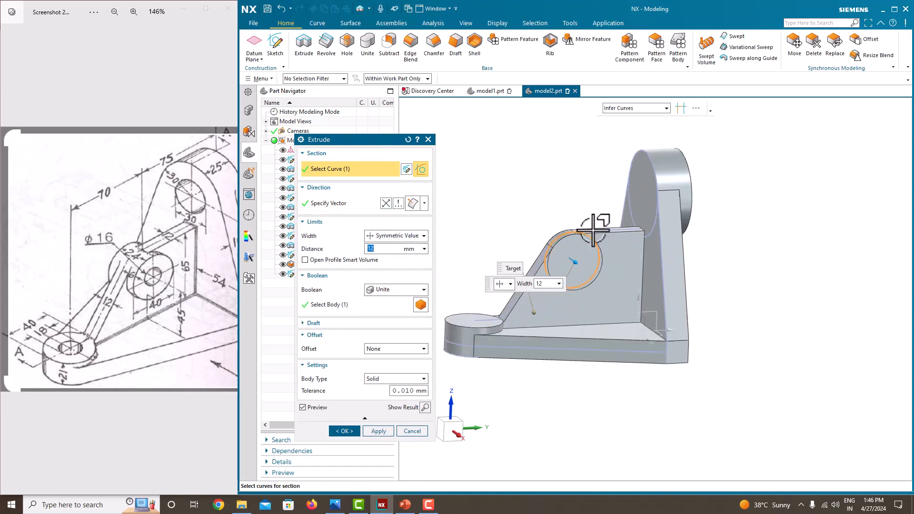
scroll(593, 230, up, 1)
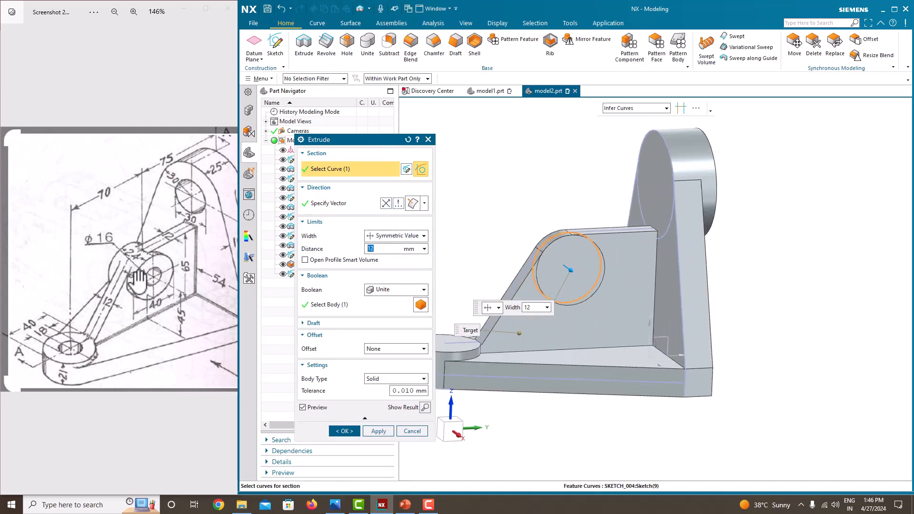
scroll(133, 284, up, 3)
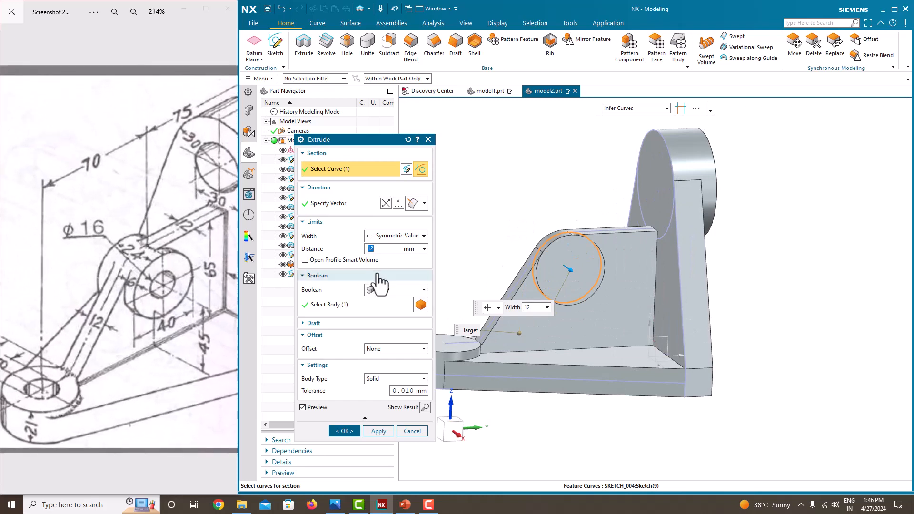
click(378, 247)
text(24)
key(Return)
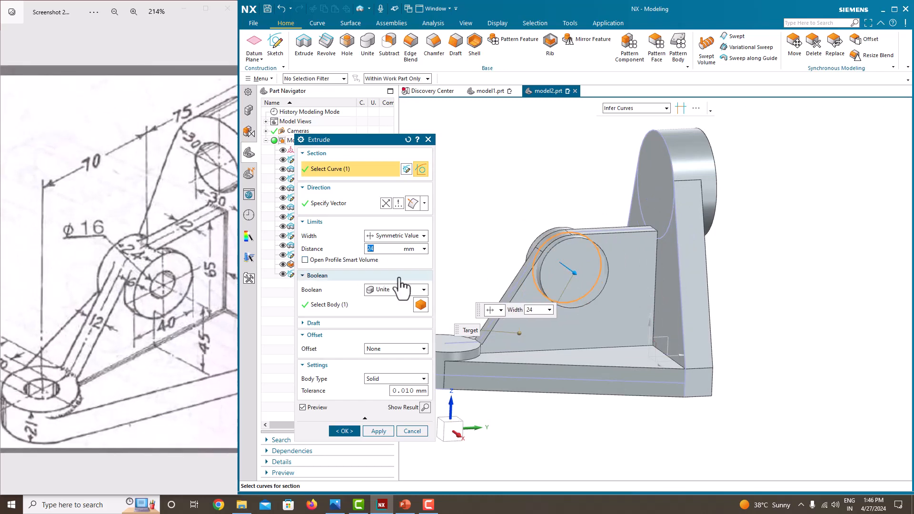
click(345, 431)
middle_drag(548, 229, 587, 275)
scroll(565, 271, down, 4)
scroll(139, 298, down, 5)
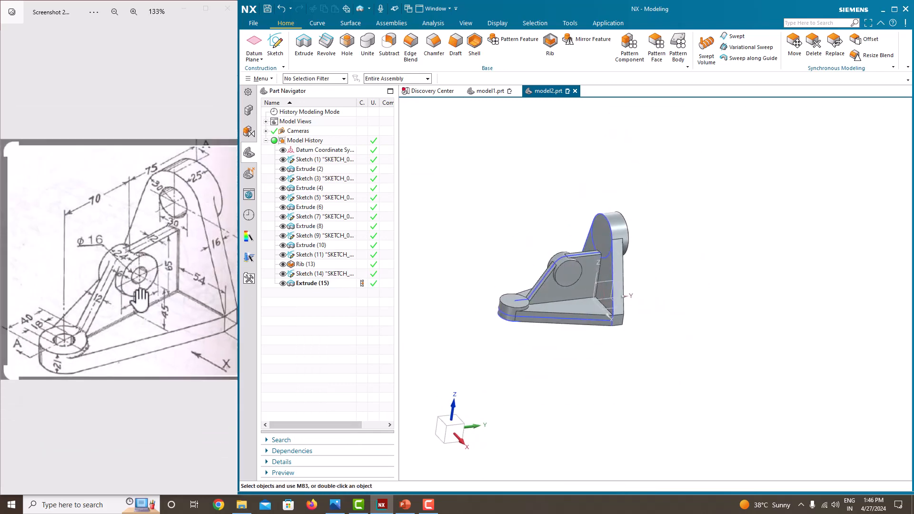
Hide Sketch (1) in the Part Navigator so only the solid shows, then start the Hole command.
scroll(520, 312, up, 2)
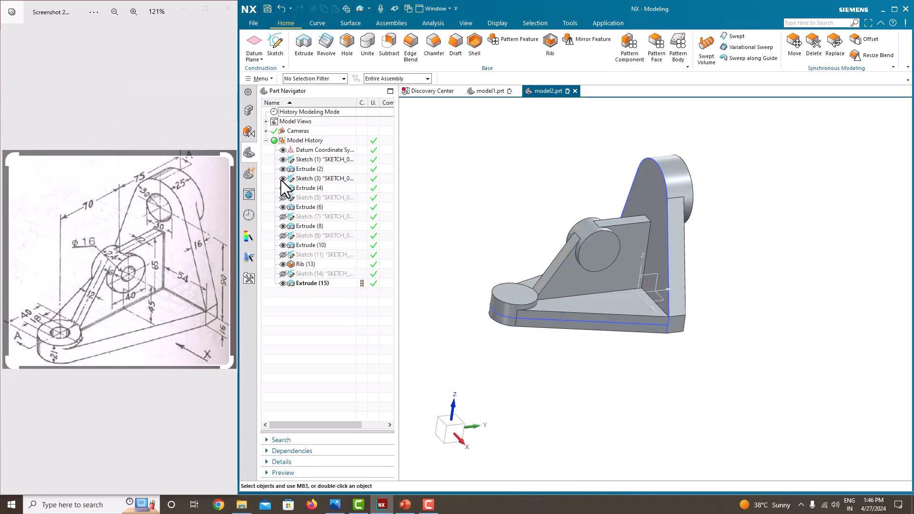
click(283, 160)
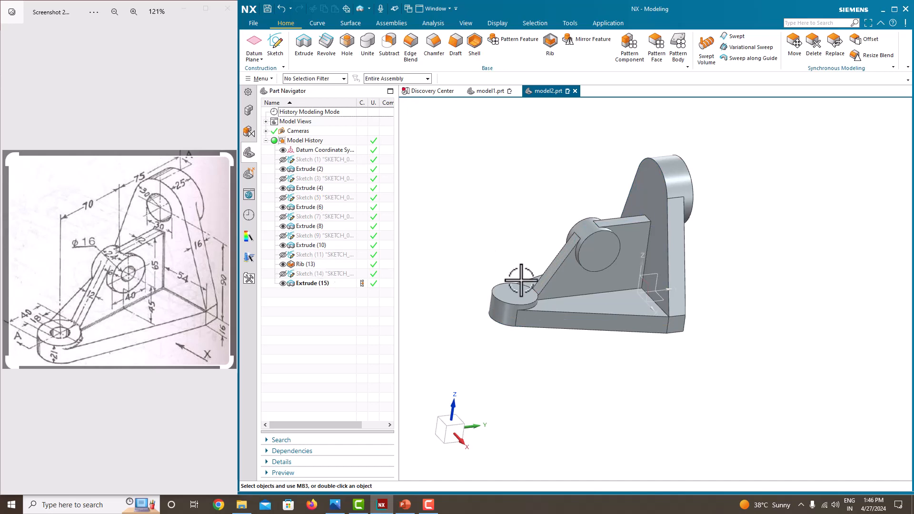
middle_drag(521, 280, 475, 263)
scroll(475, 263, up, 2)
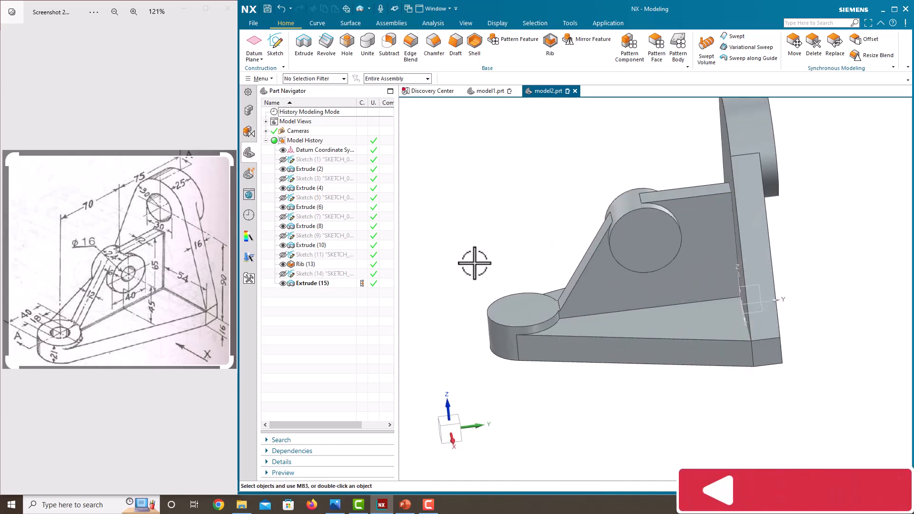
click(348, 43)
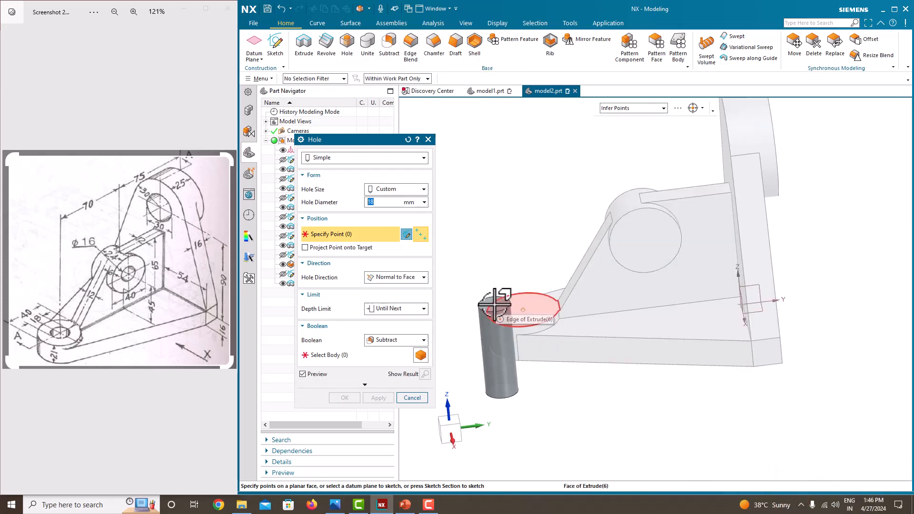
Cut simple holes at the base boss centre (Ø18) and the rib boss centre (Ø16).
click(489, 323)
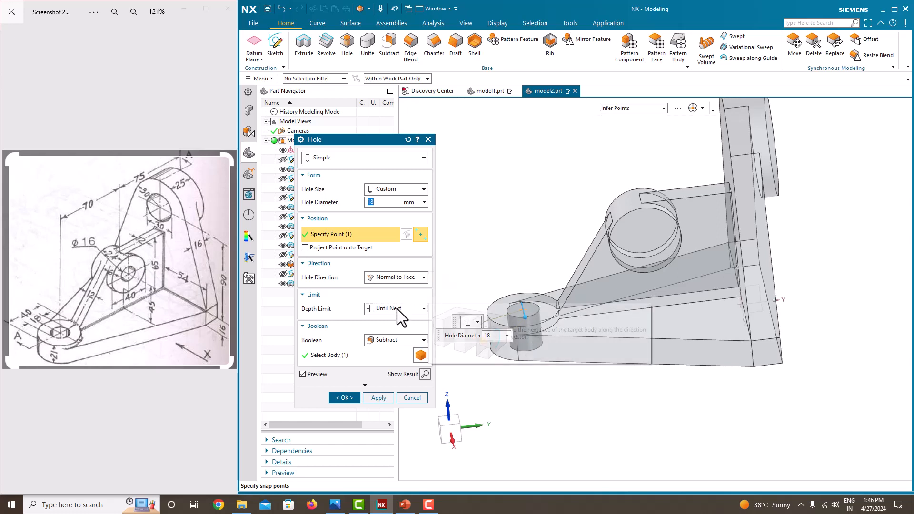
click(378, 398)
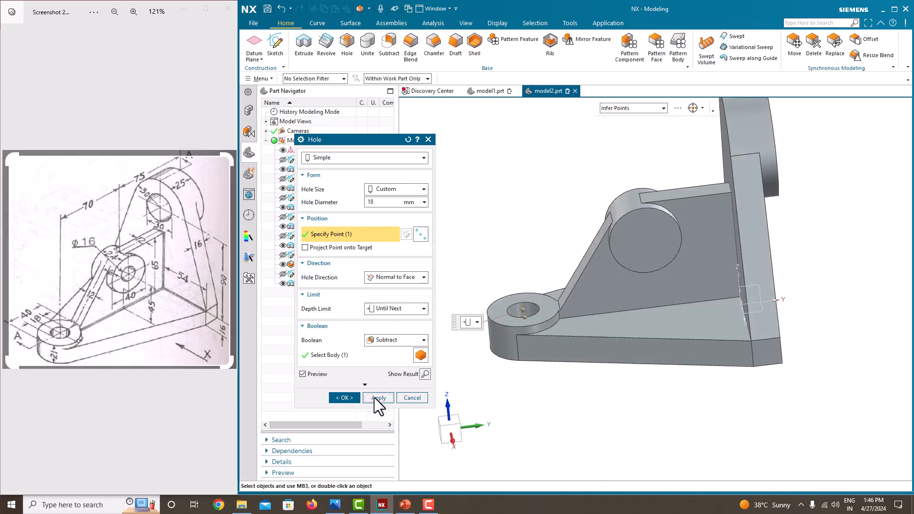
middle_drag(549, 319, 570, 267)
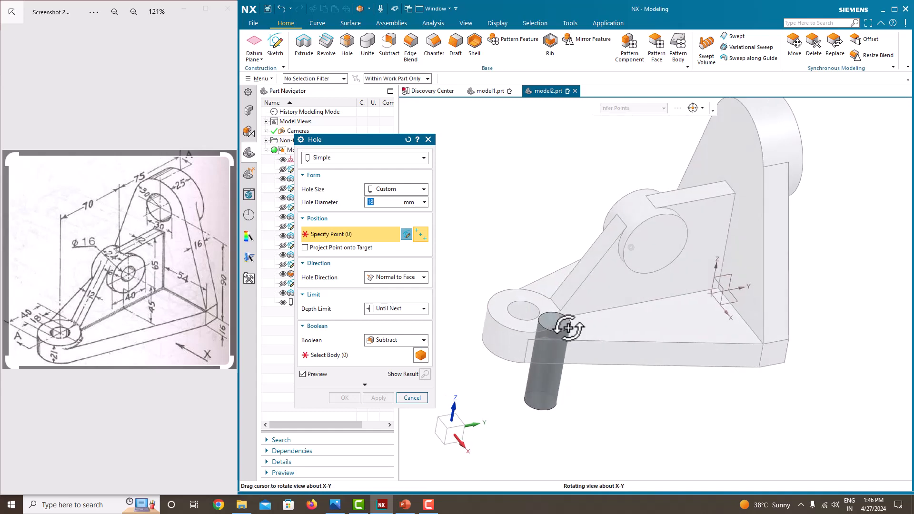
click(677, 215)
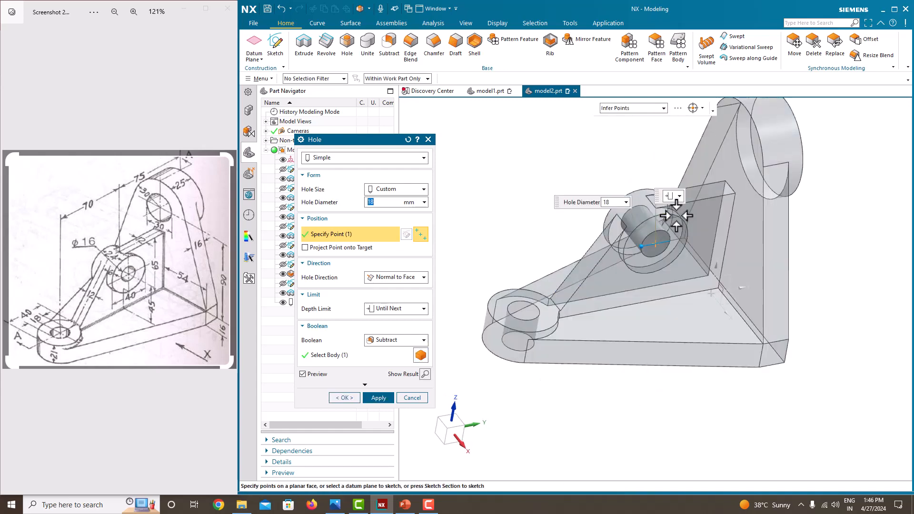
scroll(122, 298, up, 1)
scroll(122, 297, up, 2)
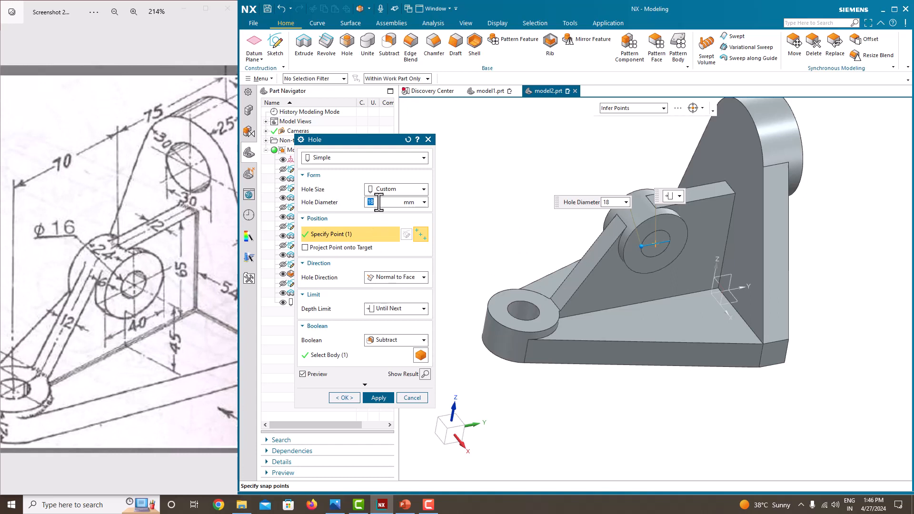
key(Return)
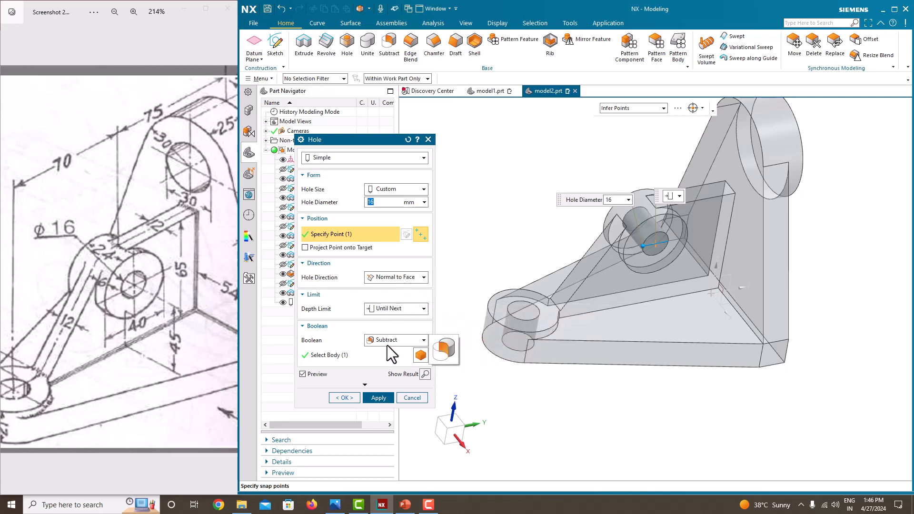
click(379, 398)
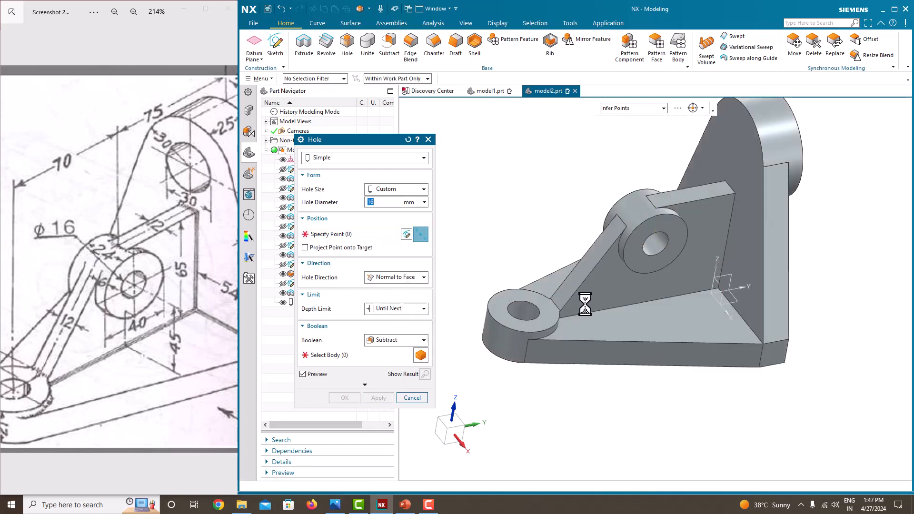
Bore a Ø30 hole centred on the upright's rounded top, creating Ø30 Hole (18).
middle_drag(547, 311, 582, 276)
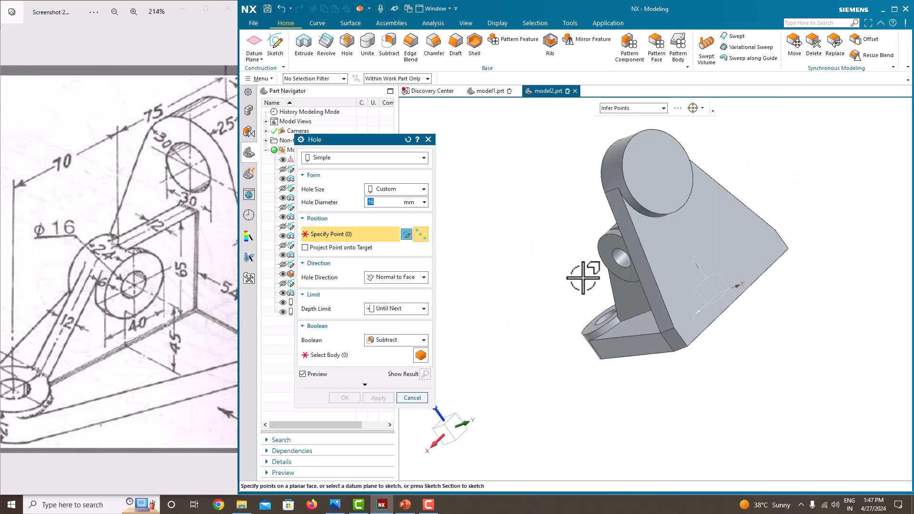
click(665, 136)
scroll(176, 205, down, 3)
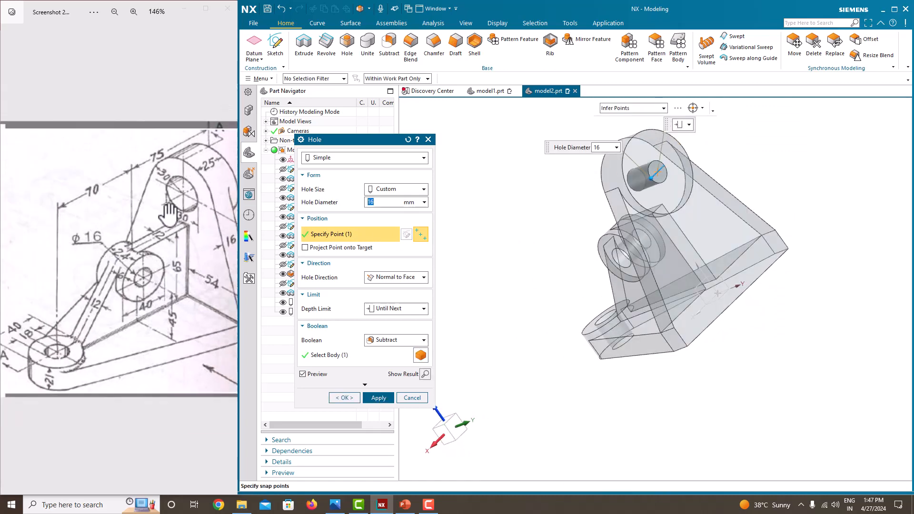
drag(185, 222, 147, 223)
scroll(147, 224, up, 3)
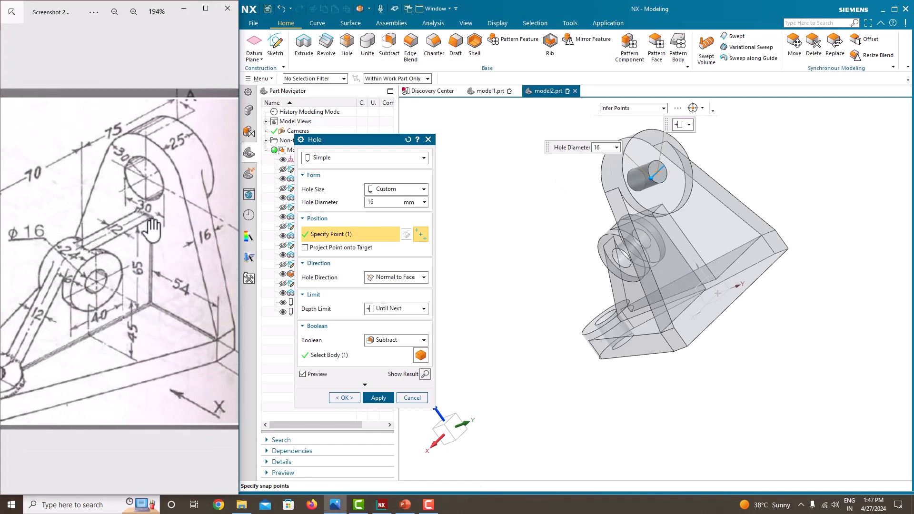
click(385, 204)
double_click(385, 205)
text(30)
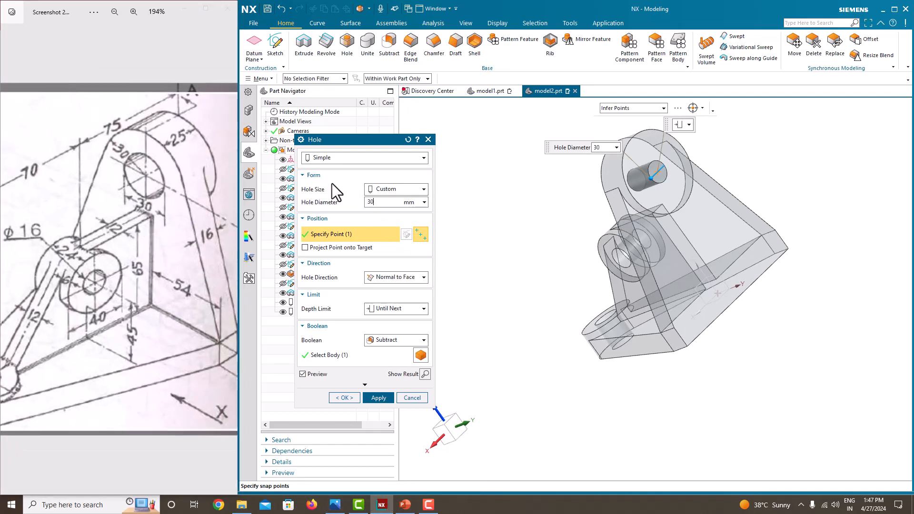
key(Return)
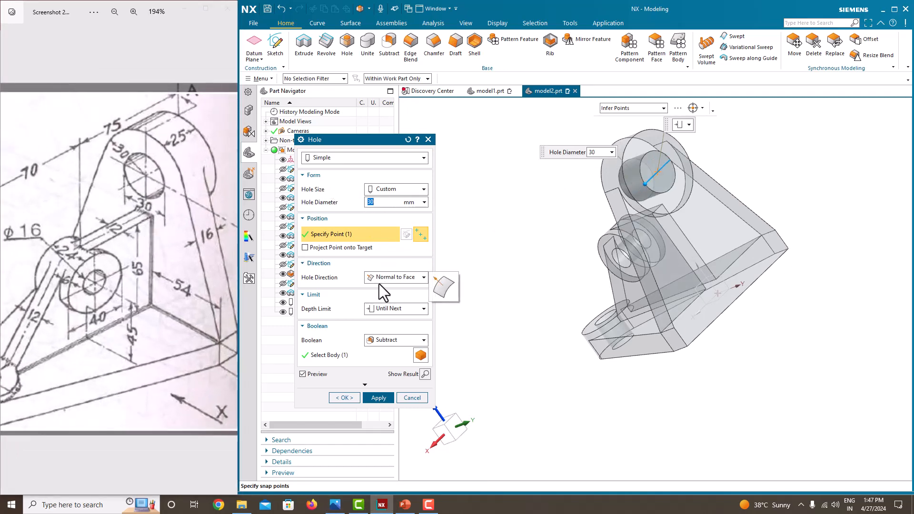
click(345, 398)
middle_drag(564, 308, 614, 306)
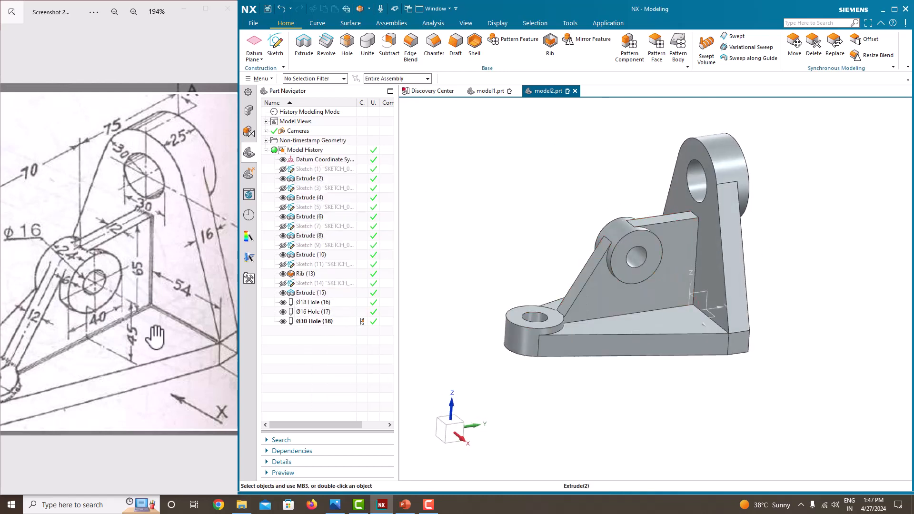
scroll(155, 337, down, 2)
scroll(76, 351, down, 2)
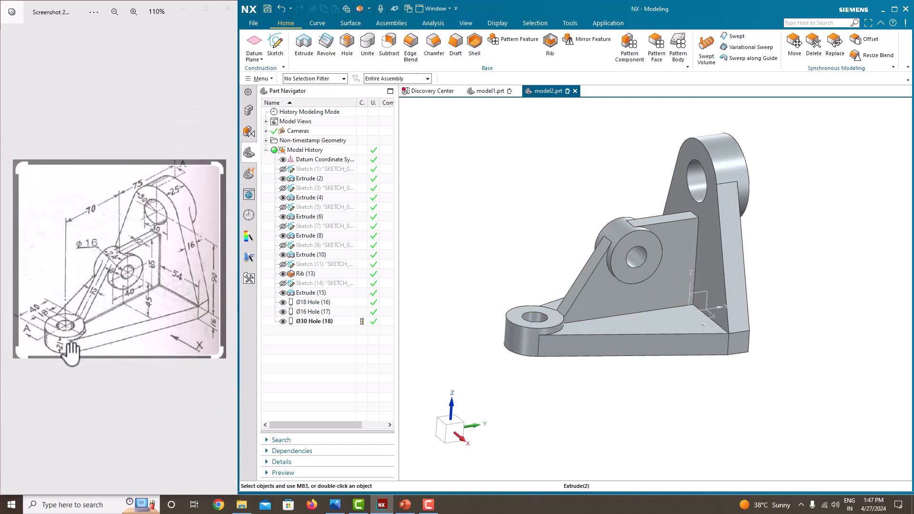
scroll(75, 355, up, 2)
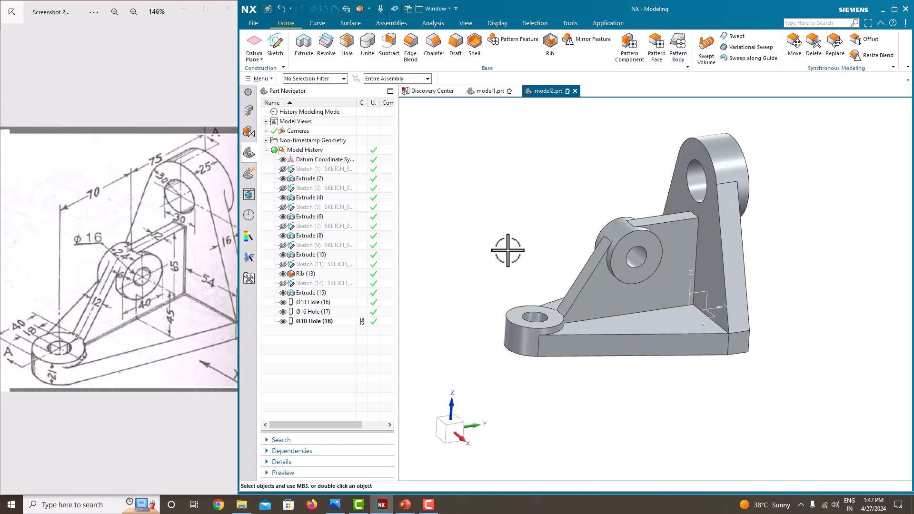
Start an edge blend on the base boss's circular edge with a 1 mm radius.
click(408, 60)
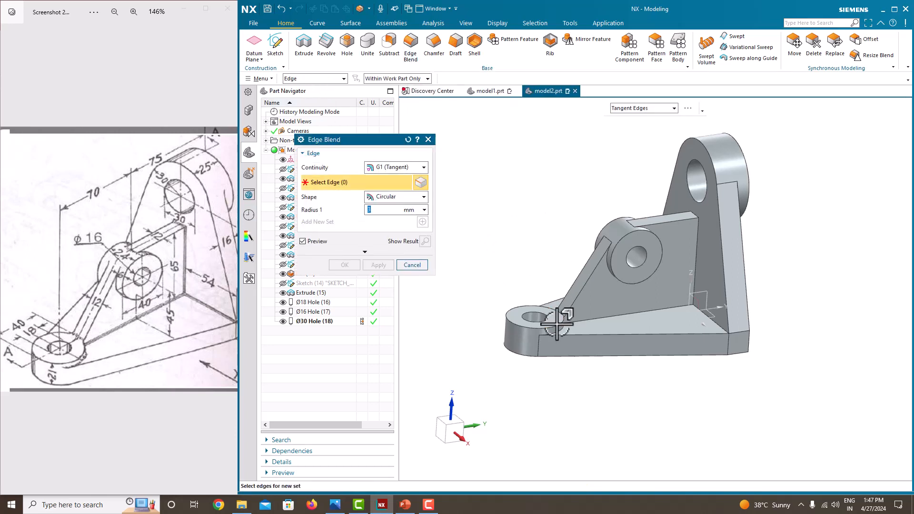
scroll(557, 324, up, 2)
click(562, 330)
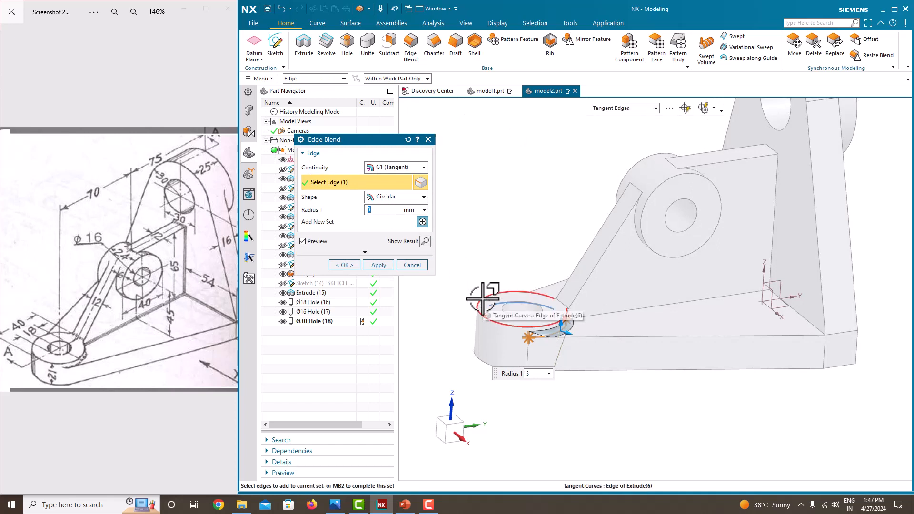
click(384, 212)
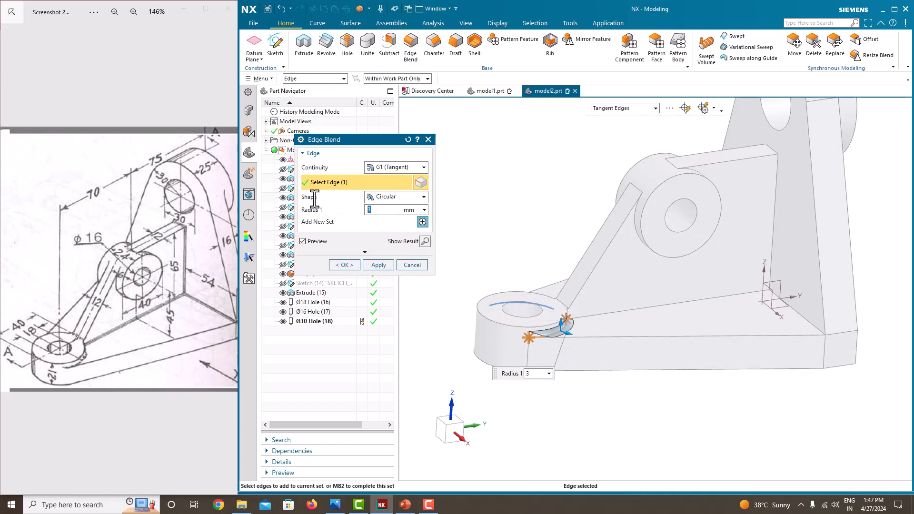
text(1)
key(Return)
Add a second base boss edge and the upright boss's circular edge, then apply the 1 mm blend.
scroll(578, 321, up, 2)
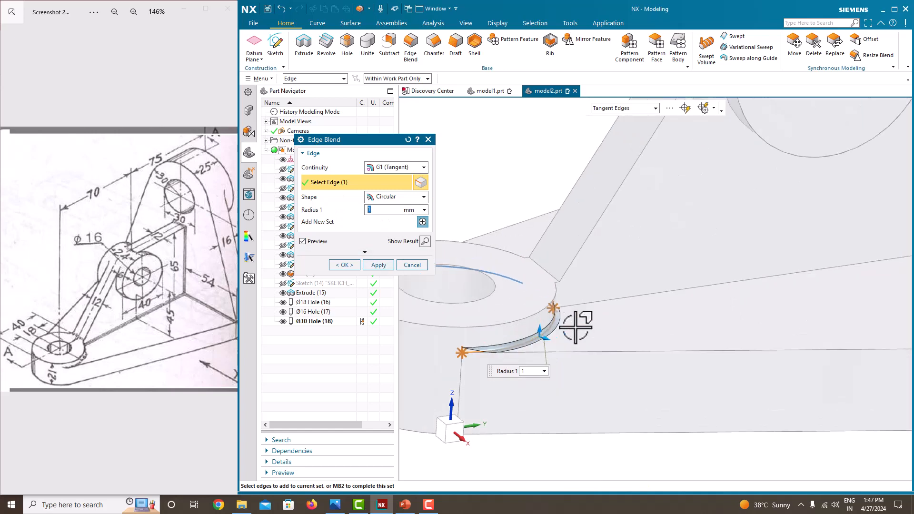
middle_drag(578, 320, 663, 382)
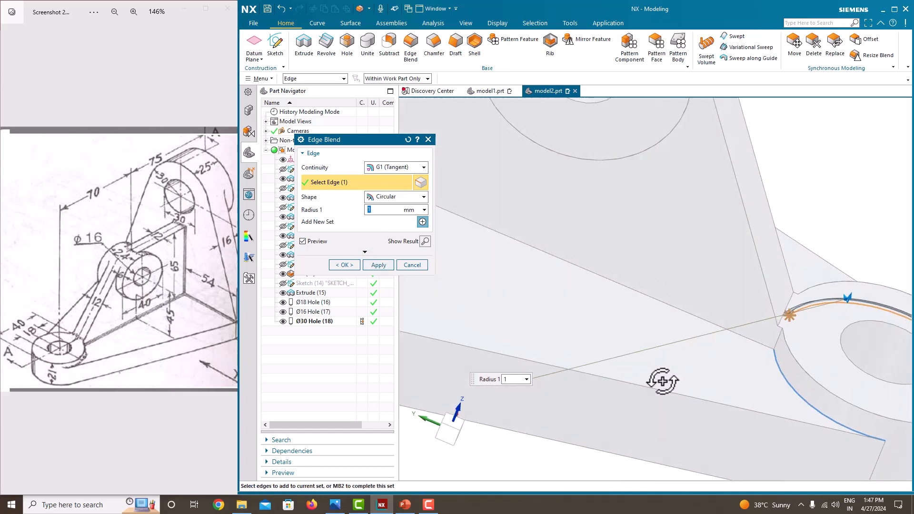
click(786, 381)
scroll(719, 373, down, 5)
scroll(720, 373, down, 1)
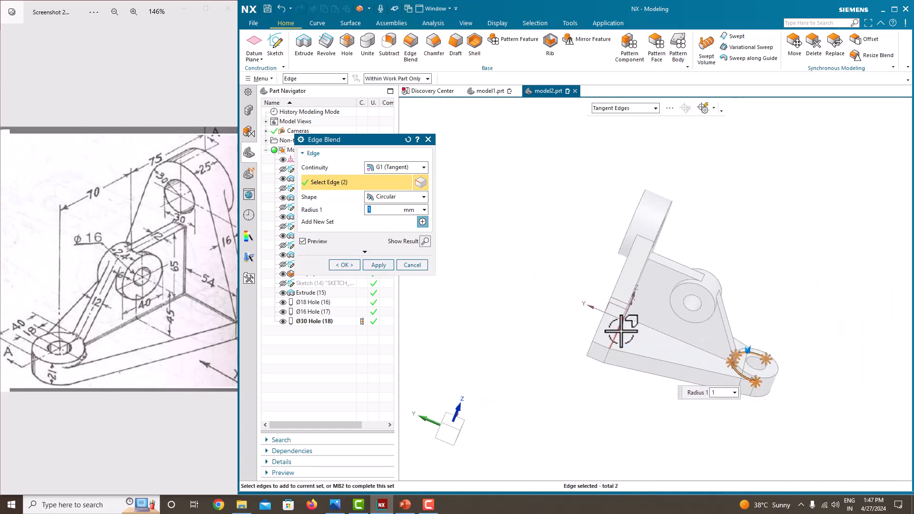
middle_drag(613, 330, 649, 301)
scroll(666, 263, down, 3)
scroll(665, 264, up, 3)
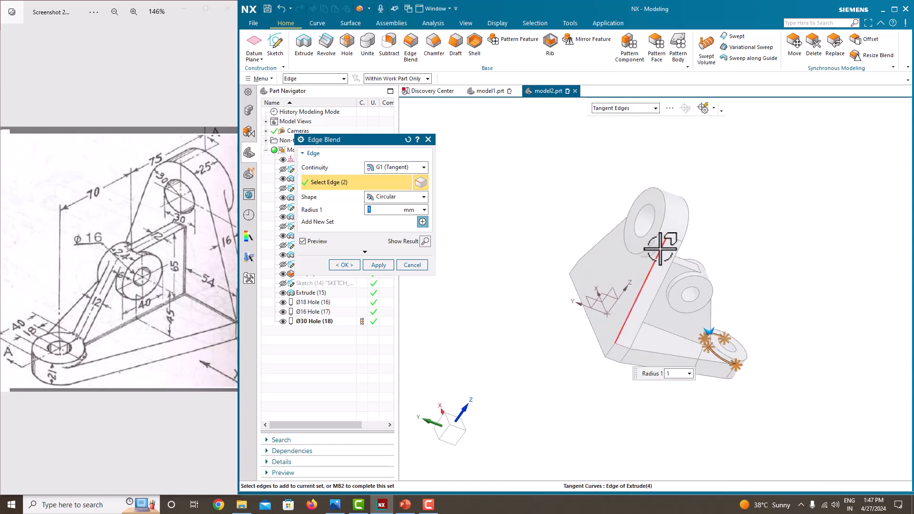
click(661, 247)
middle_drag(673, 262, 592, 255)
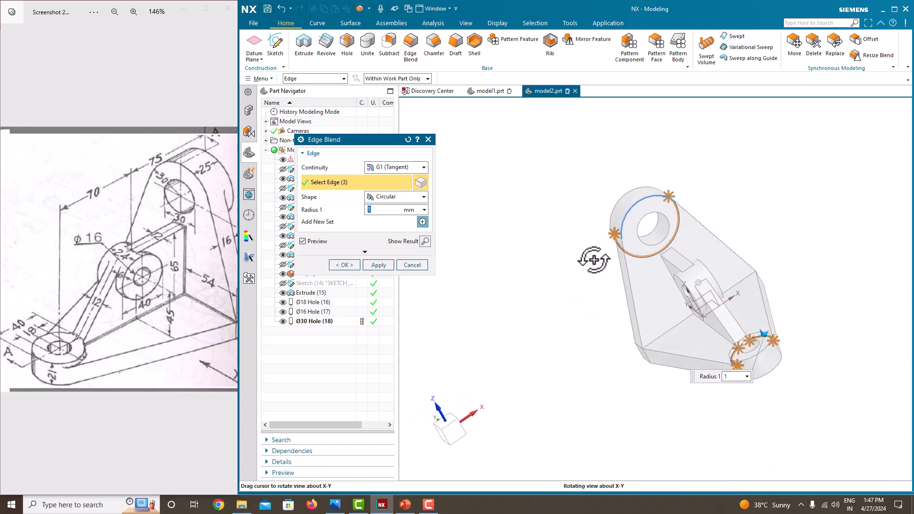
click(384, 265)
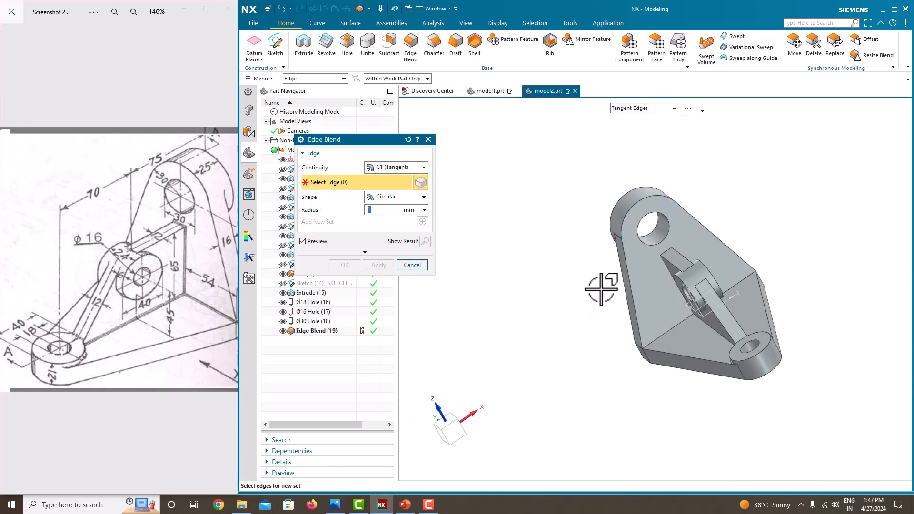
Select the edges where the upright meets the base with a 3 mm blend radius.
middle_drag(601, 286, 607, 261)
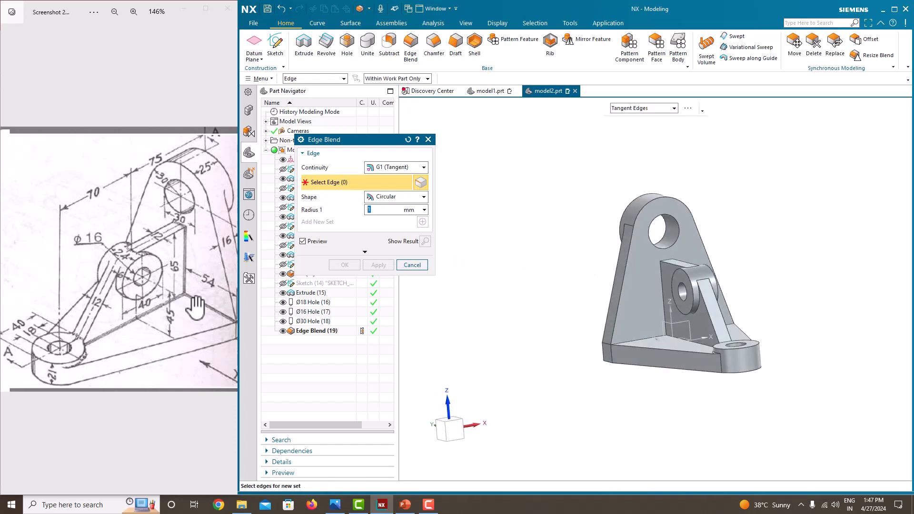
scroll(655, 330, up, 3)
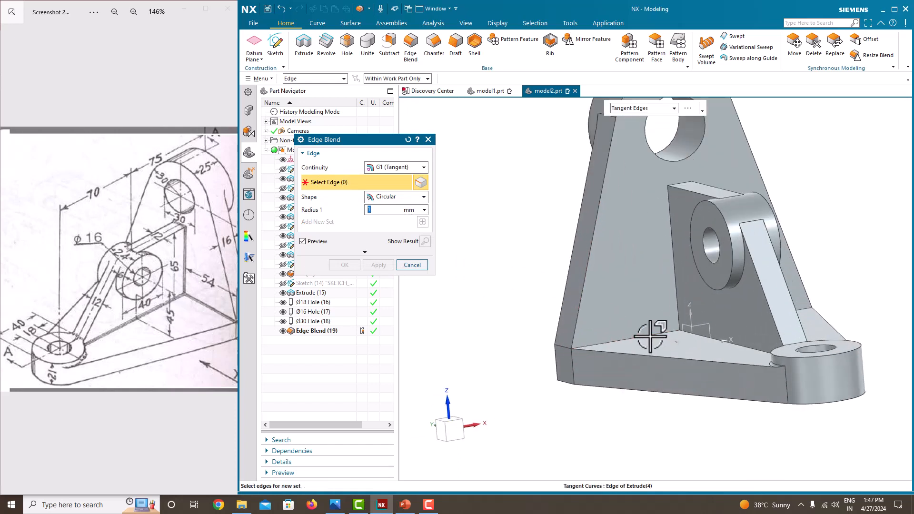
click(650, 336)
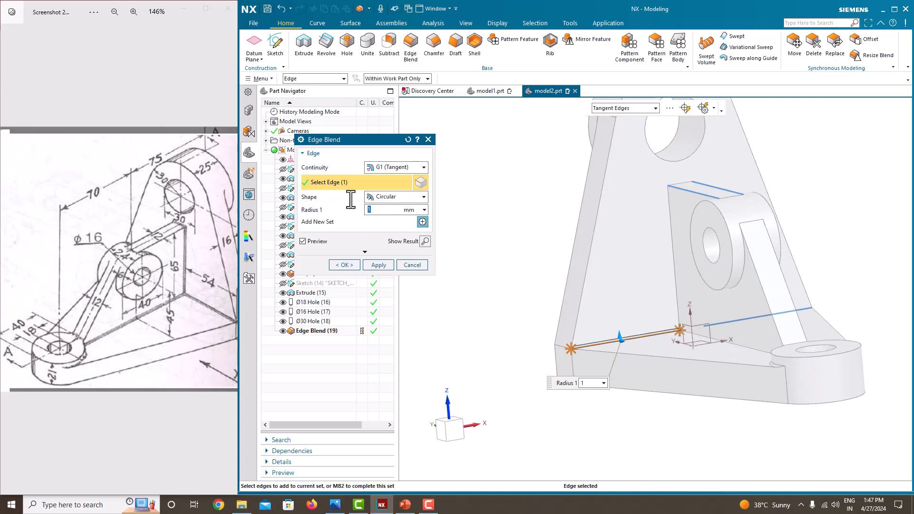
text(3)
key(Return)
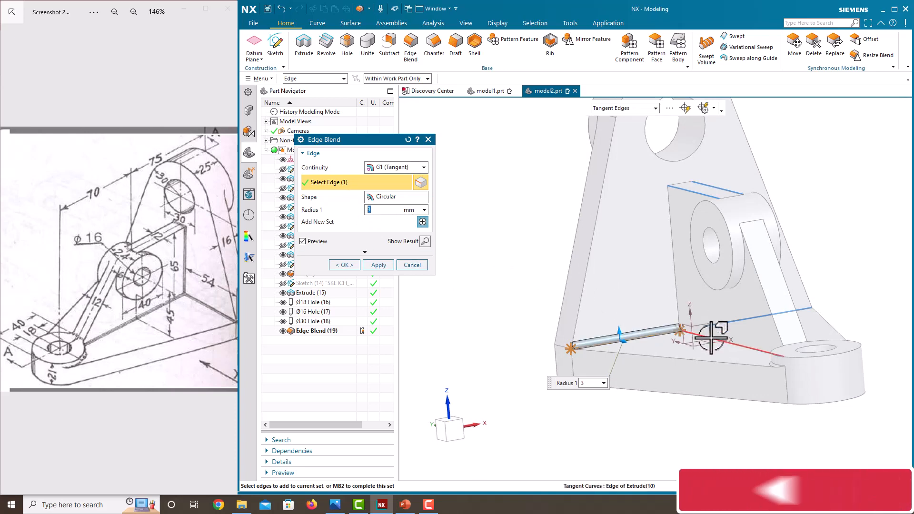
click(711, 338)
click(679, 275)
Add the rib junction edges, base edges and an upper rib edge to the blend.
middle_drag(742, 228, 625, 278)
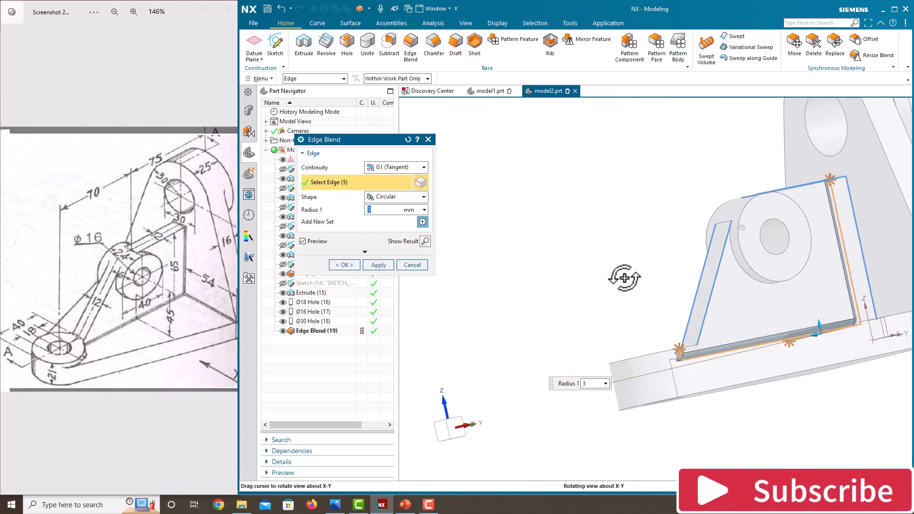
middle_drag(853, 286, 848, 248)
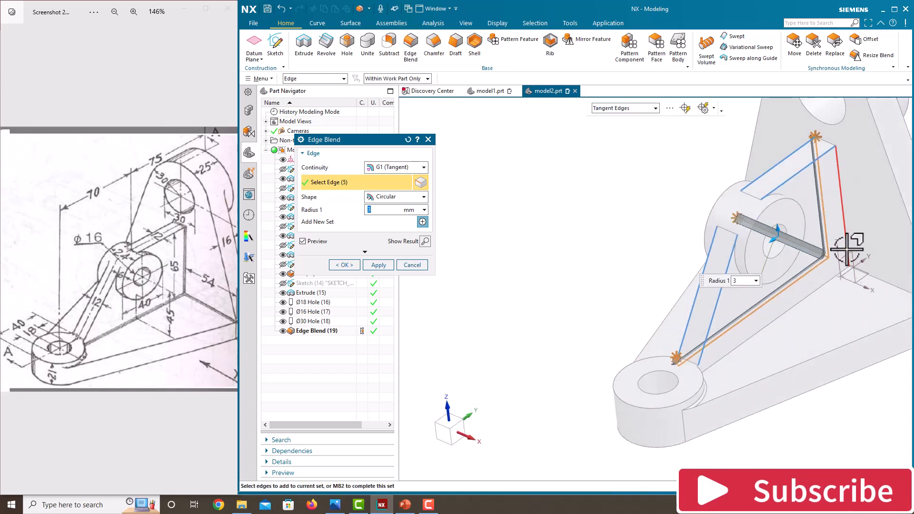
click(845, 244)
click(854, 270)
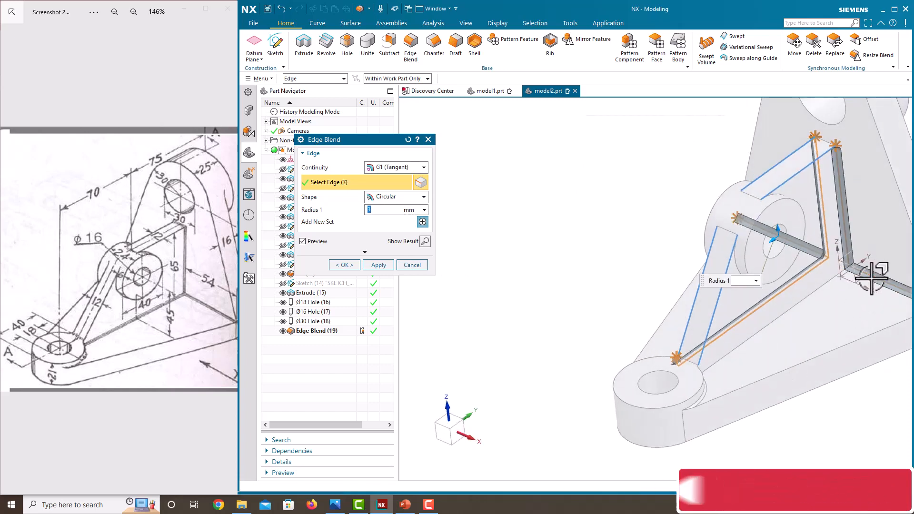
click(832, 280)
middle_drag(756, 339, 789, 340)
scroll(819, 142, up, 3)
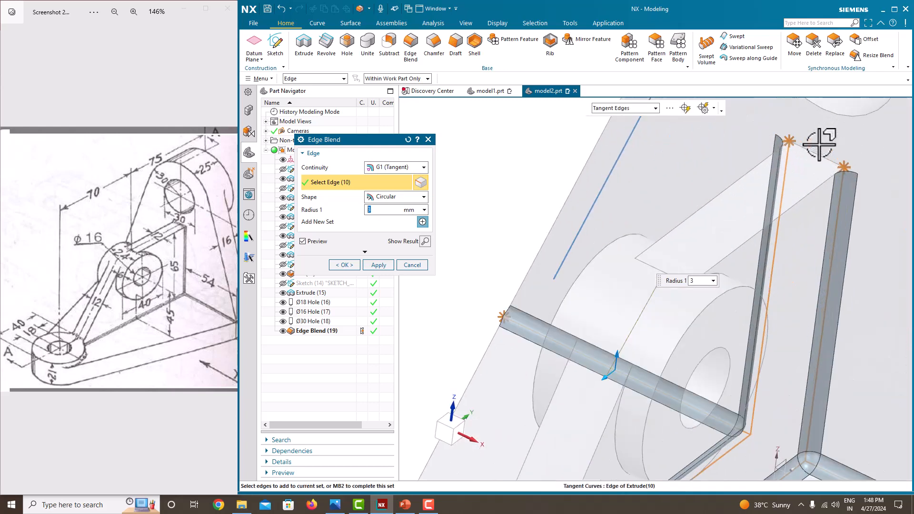
click(815, 144)
Review the blend previews from an isometric view and apply the 3 mm edge blend.
scroll(796, 153, down, 3)
mouse_move(720, 198)
middle_down()
mouse_move(797, 207)
mouse_move(706, 198)
mouse_move(742, 191)
mouse_move(734, 197)
middle_up()
scroll(650, 260, down, 4)
middle_drag(718, 273, 757, 305)
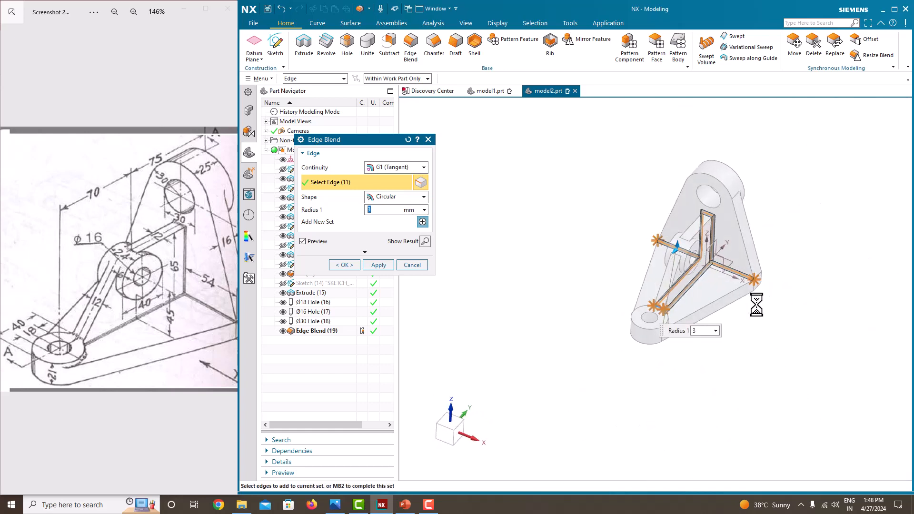
scroll(549, 261, up, 3)
middle_drag(549, 262, 620, 262)
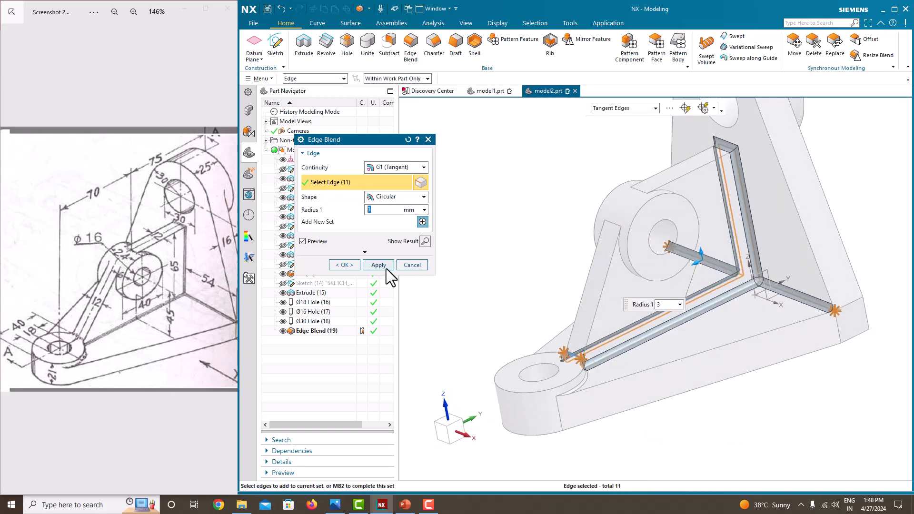
click(379, 265)
middle_drag(691, 333, 721, 317)
scroll(704, 317, down, 3)
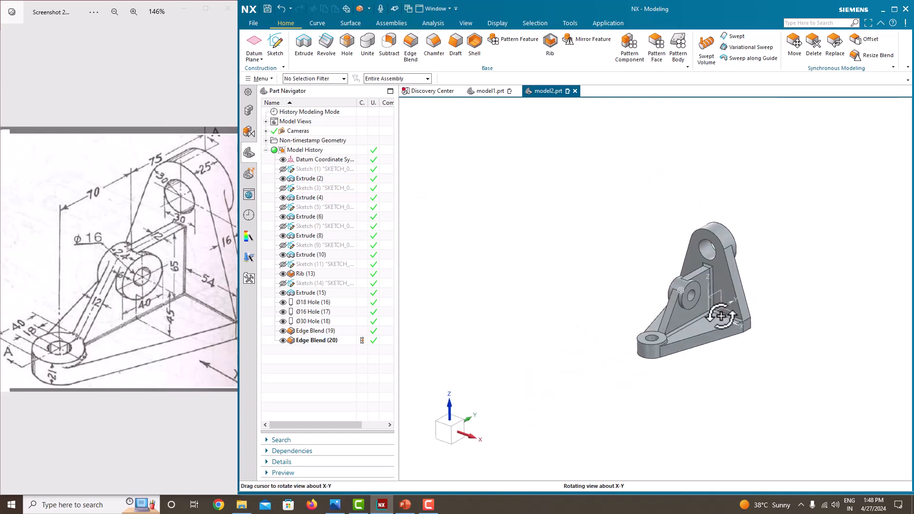
scroll(729, 337, up, 5)
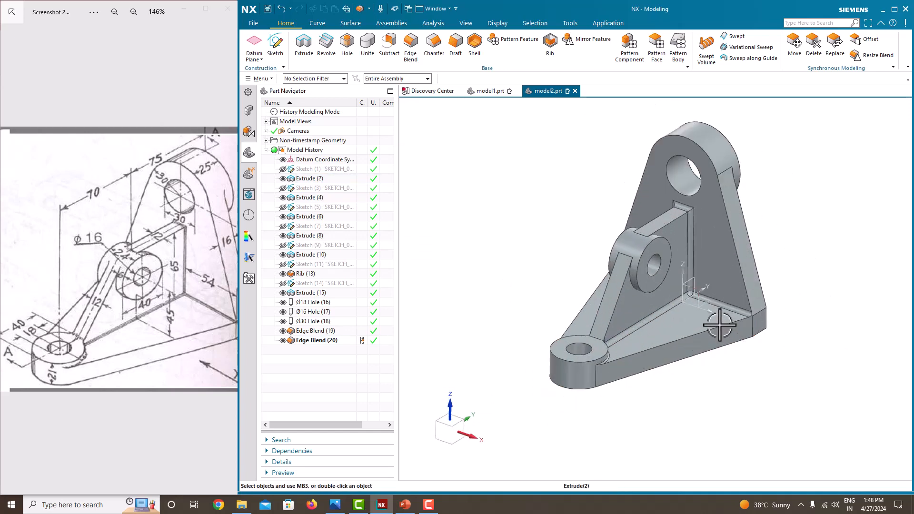
mouse_move(718, 322)
middle_down()
mouse_move(700, 367)
mouse_move(655, 327)
mouse_move(668, 321)
middle_up()
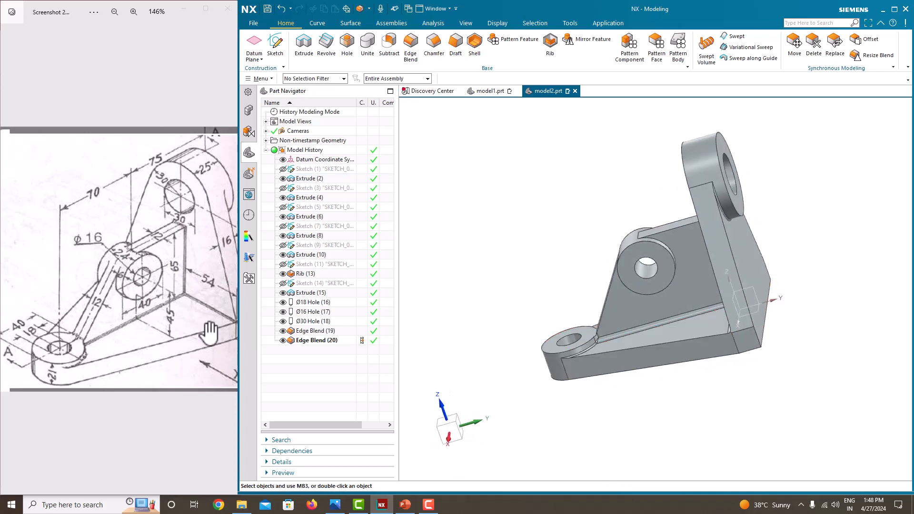
drag(139, 318, 105, 318)
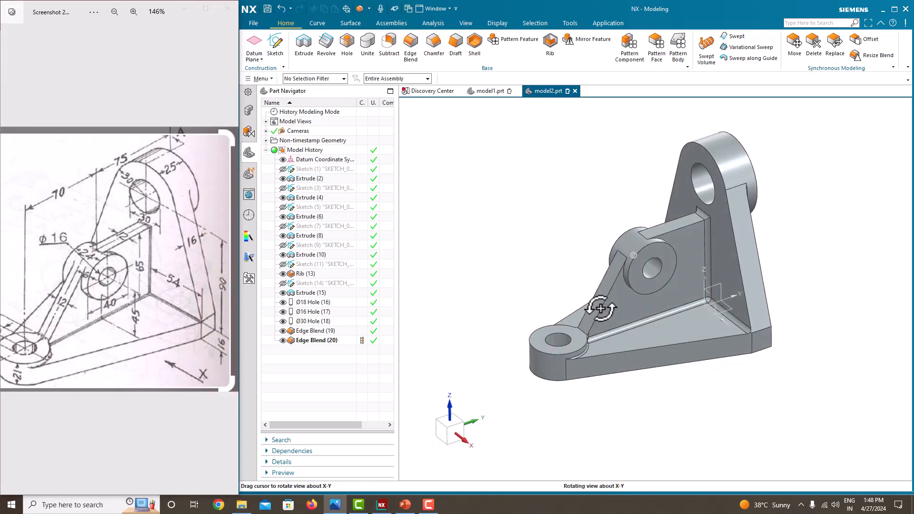
middle_drag(539, 289, 523, 275)
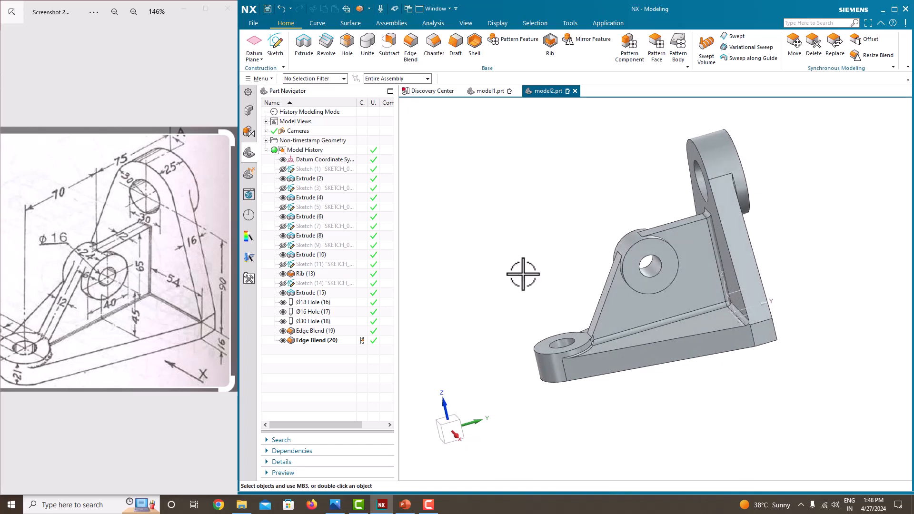